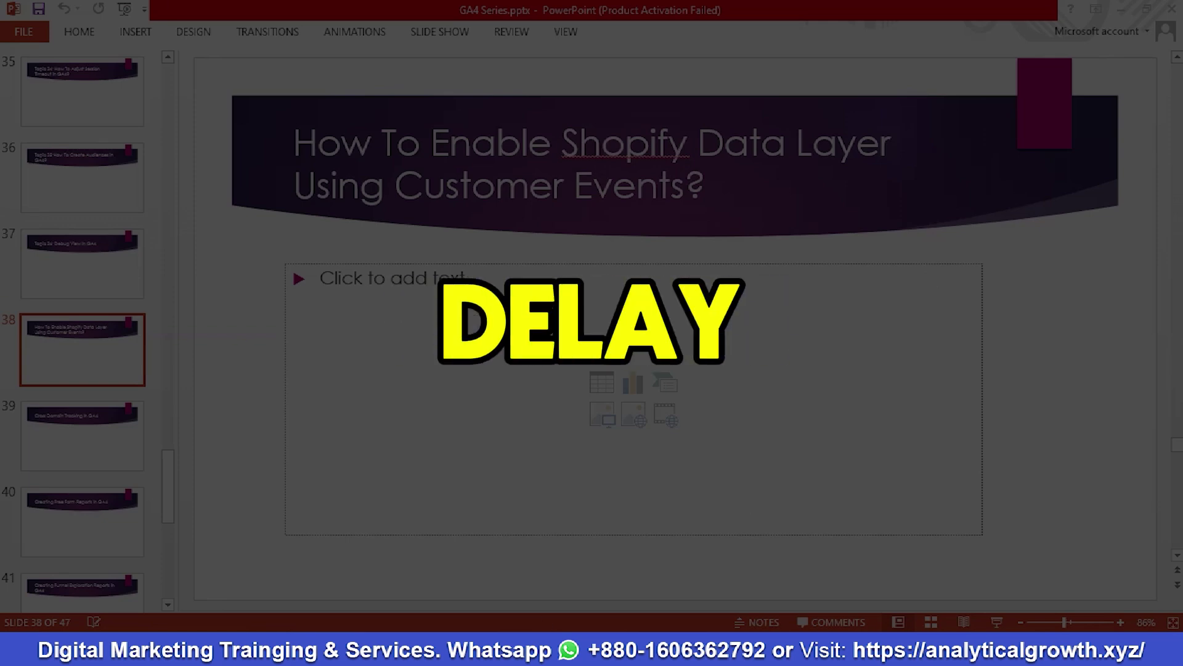
Switch to Chrome and skim the customer-event data layer code in the "Shopify Data Layer Using Customer Event" document
click(469, 555)
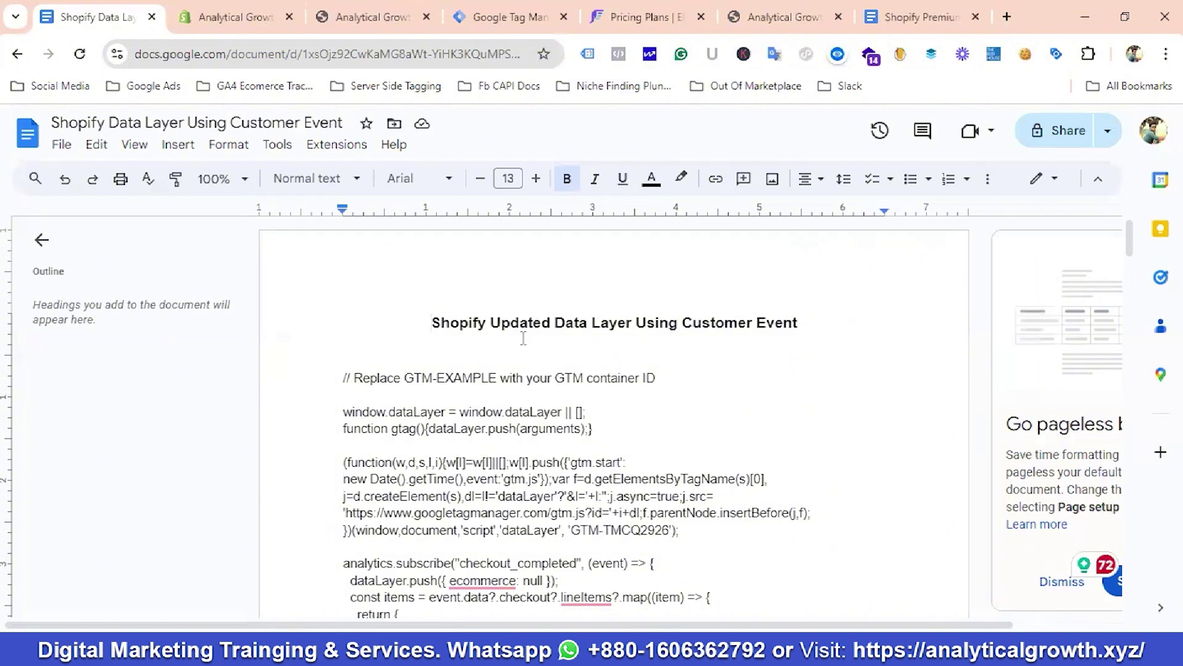
scroll(690, 392, down, 2)
scroll(691, 392, up, 2)
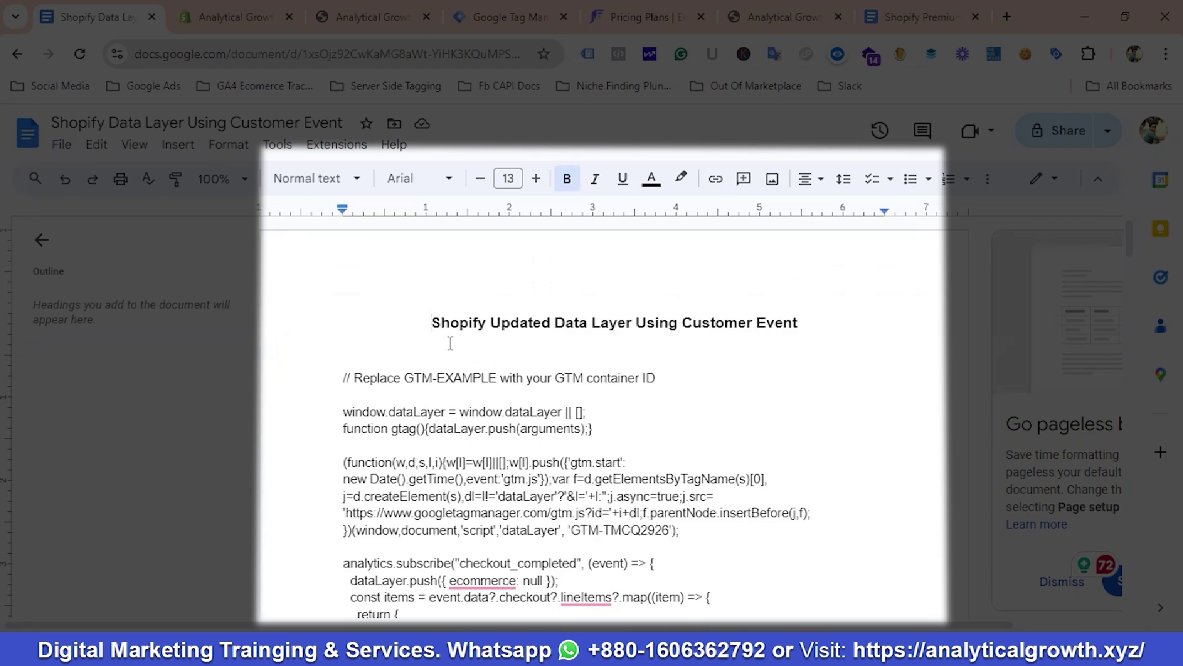
scroll(557, 407, down, 15)
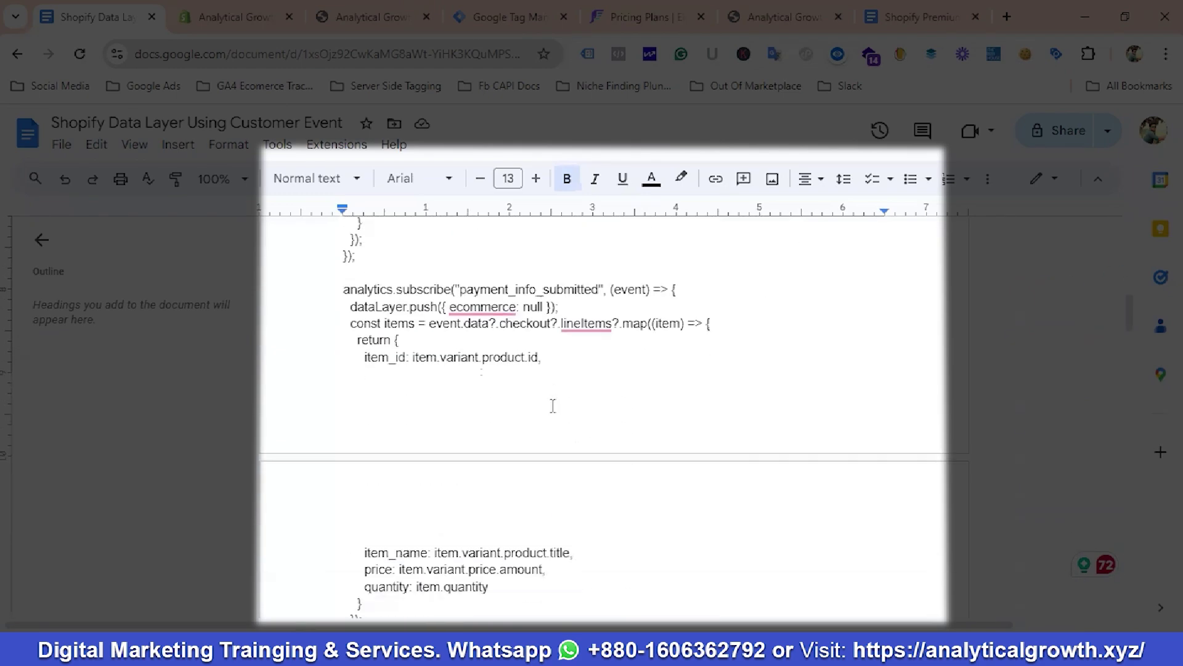
scroll(557, 407, up, 15)
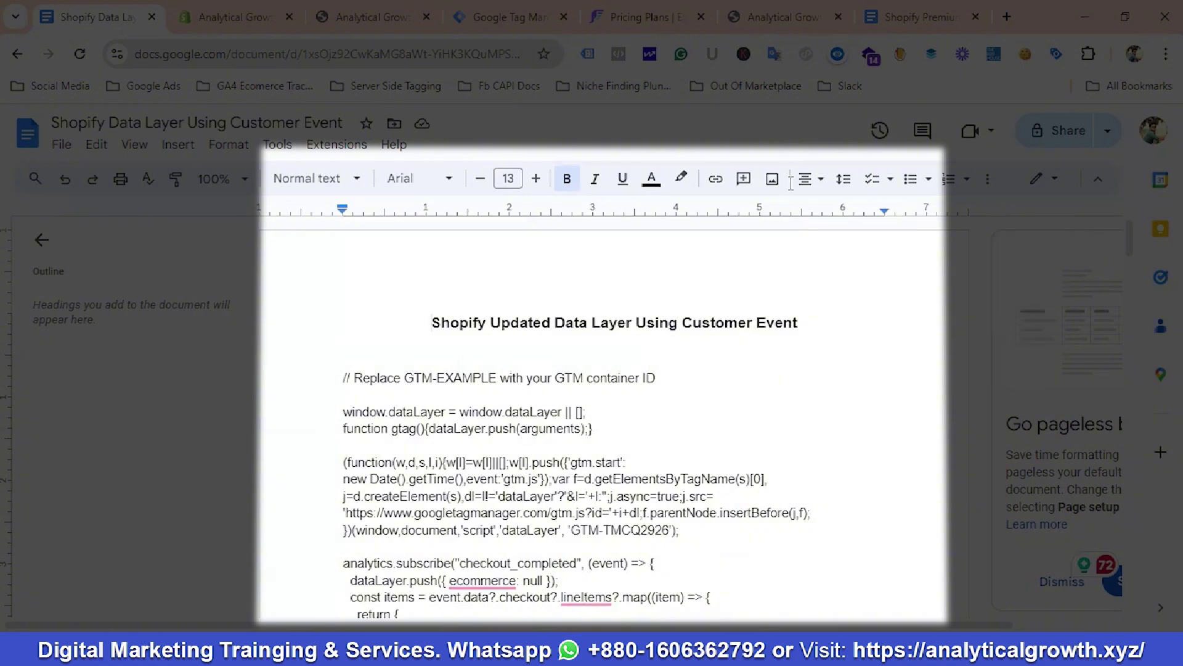
Open the "Shopify Premium Data Layer For GA4 Ecommerce & FB Pixel Conversion API" document and review its GTM head-section code instructions
key(ctrl+shift+Tab)
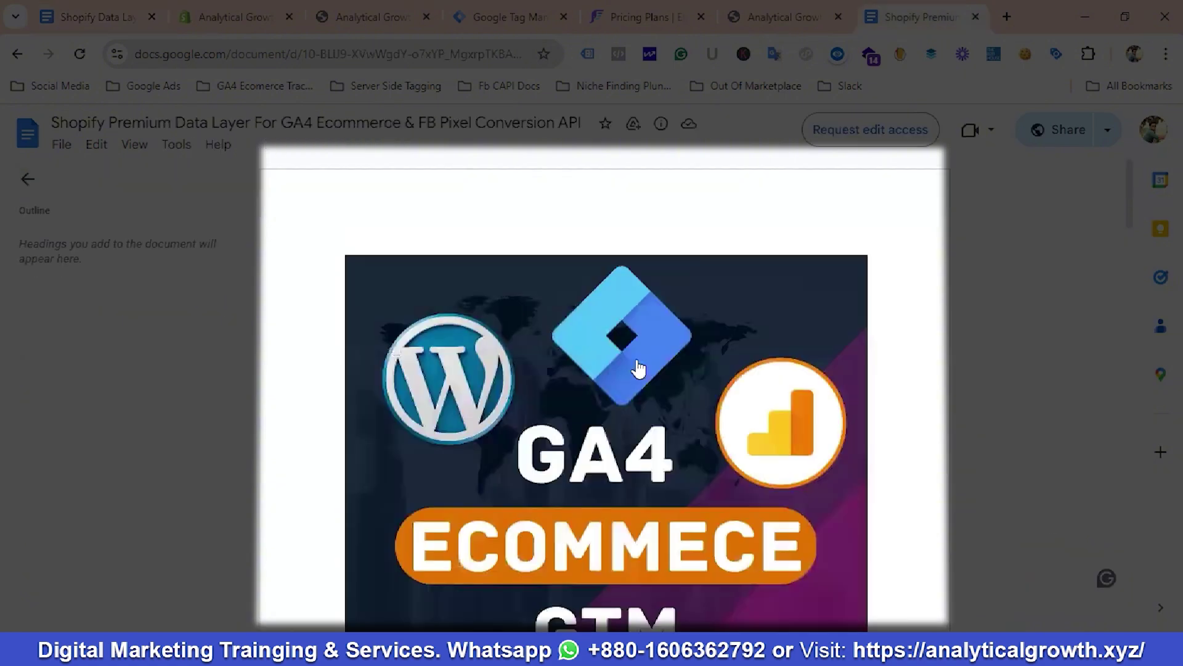
scroll(638, 368, down, 15)
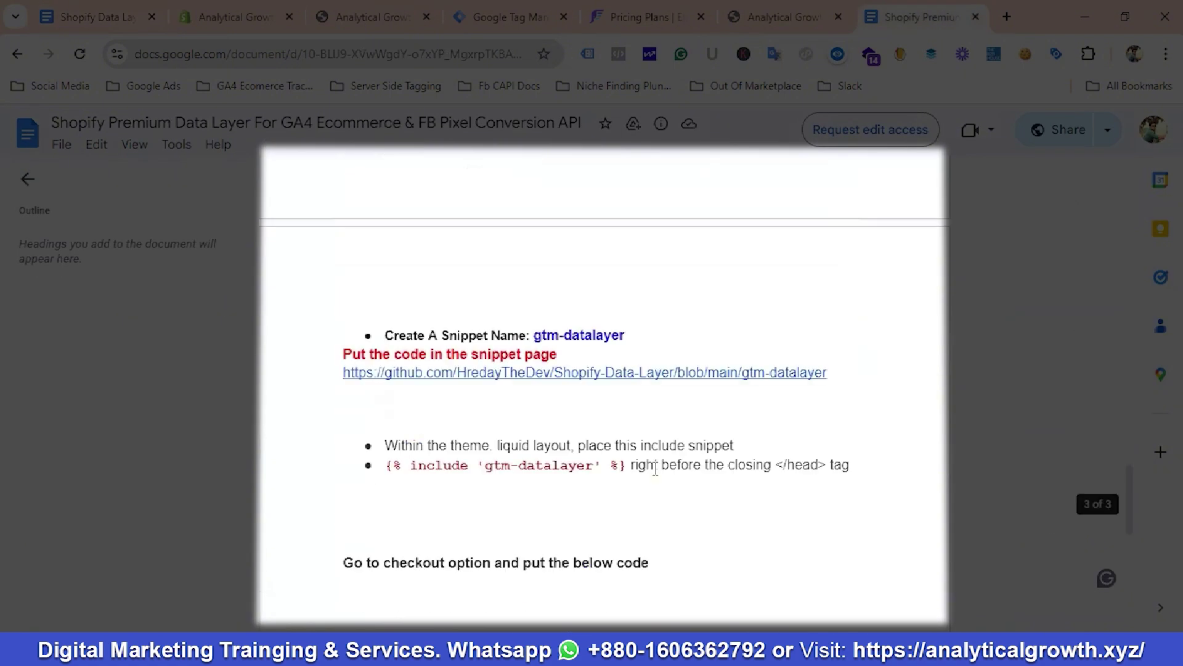
scroll(655, 469, up, 8)
scroll(552, 389, down, 1)
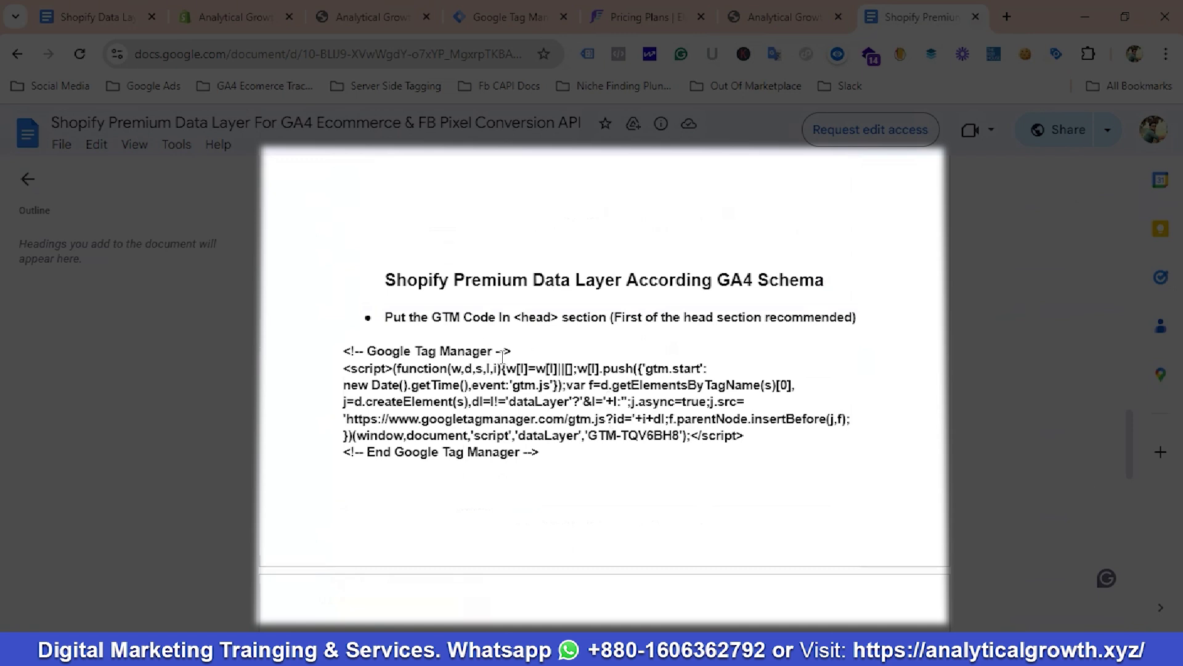
scroll(573, 388, down, 1)
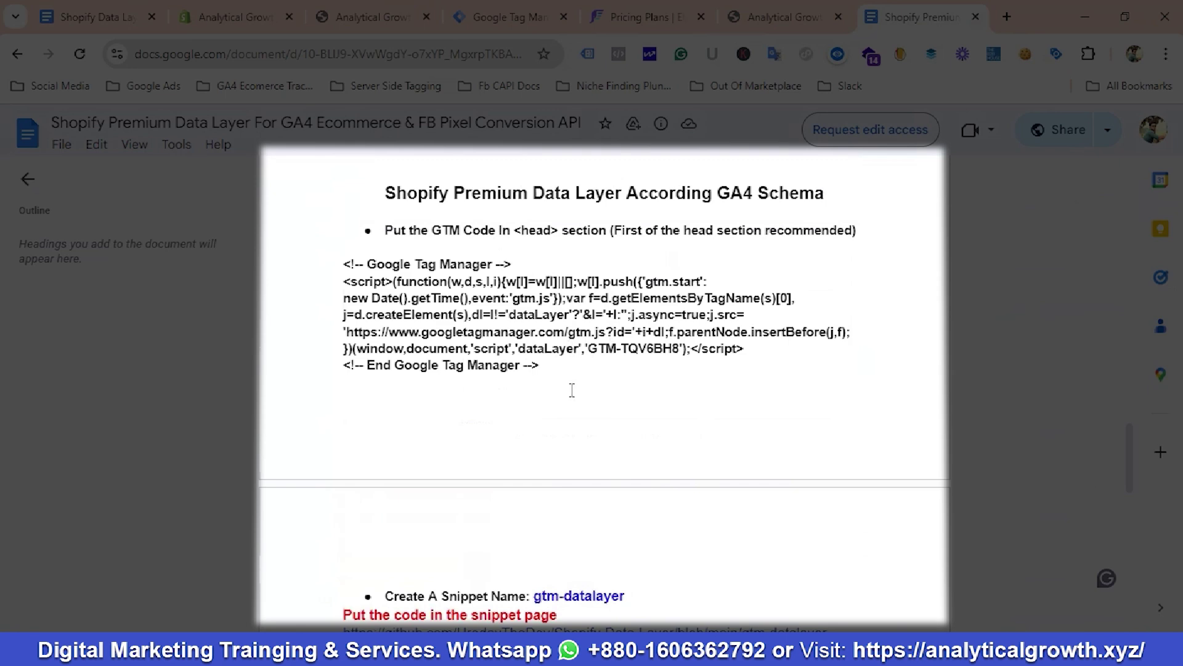
scroll(572, 390, down, 3)
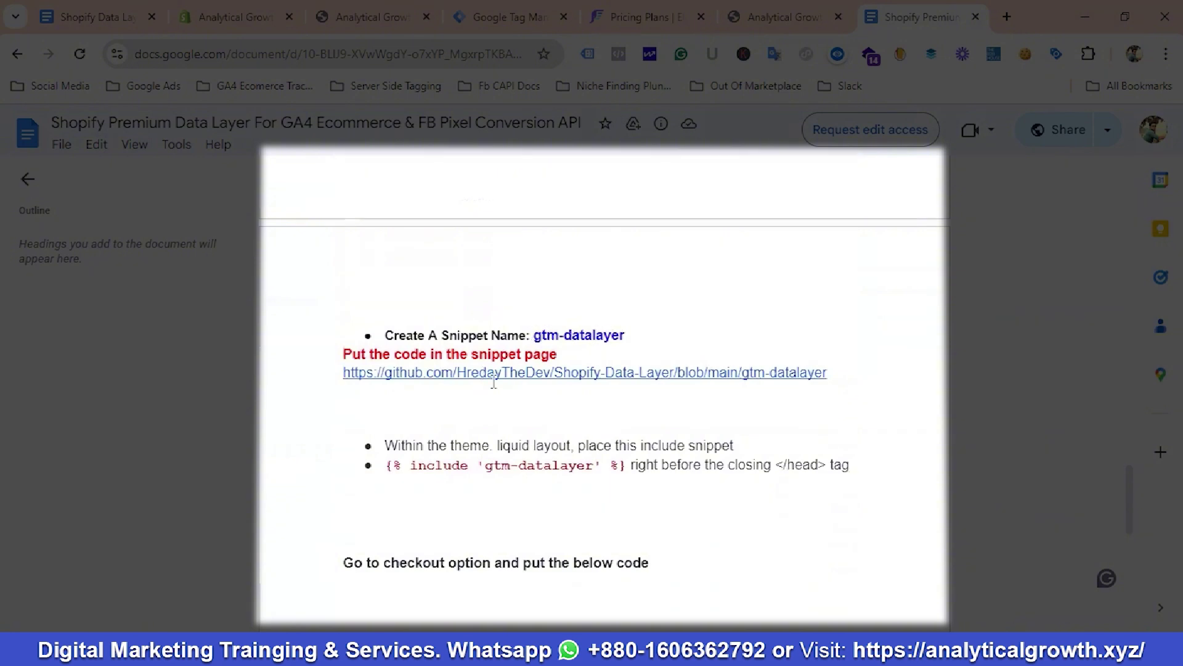
Review the gtm-datalayer snippet instructions and highlight the include line that goes before the closing head tag
scroll(366, 356, down, 3)
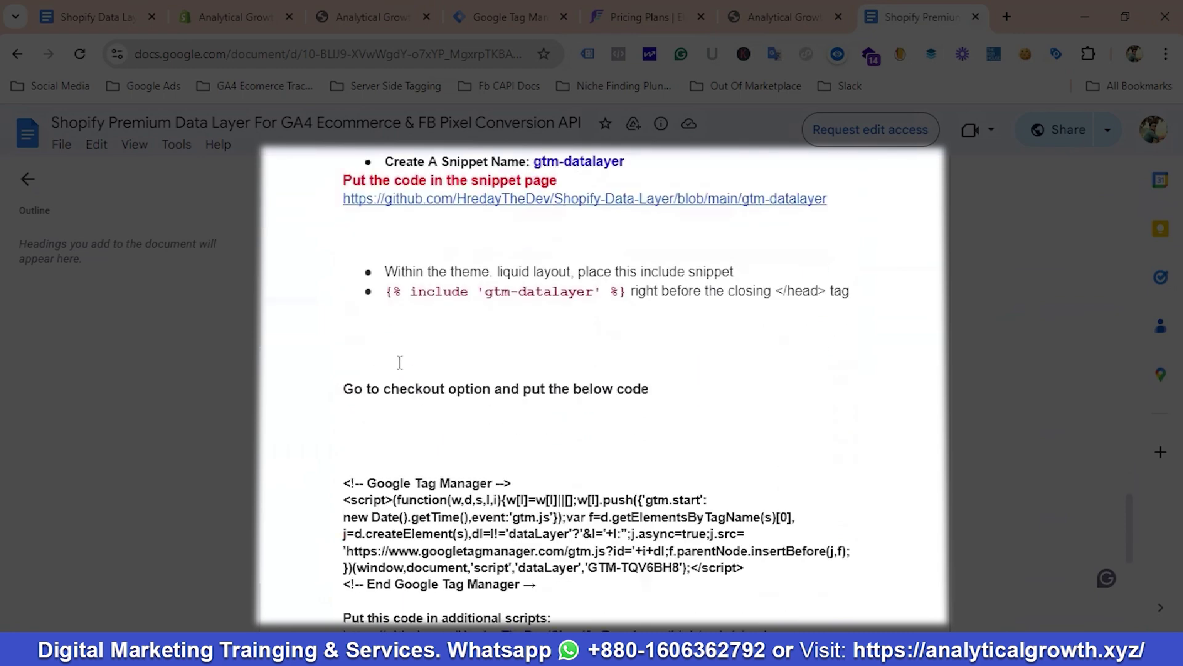
scroll(397, 362, up, 2)
drag(386, 381, 630, 377)
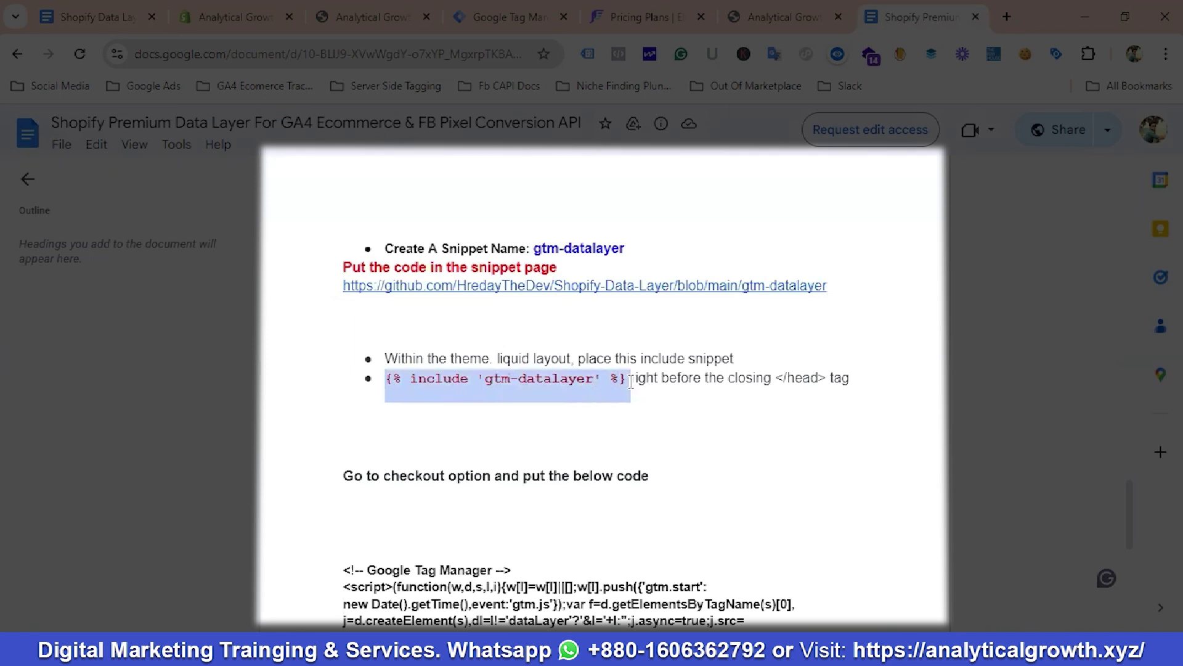
click(631, 383)
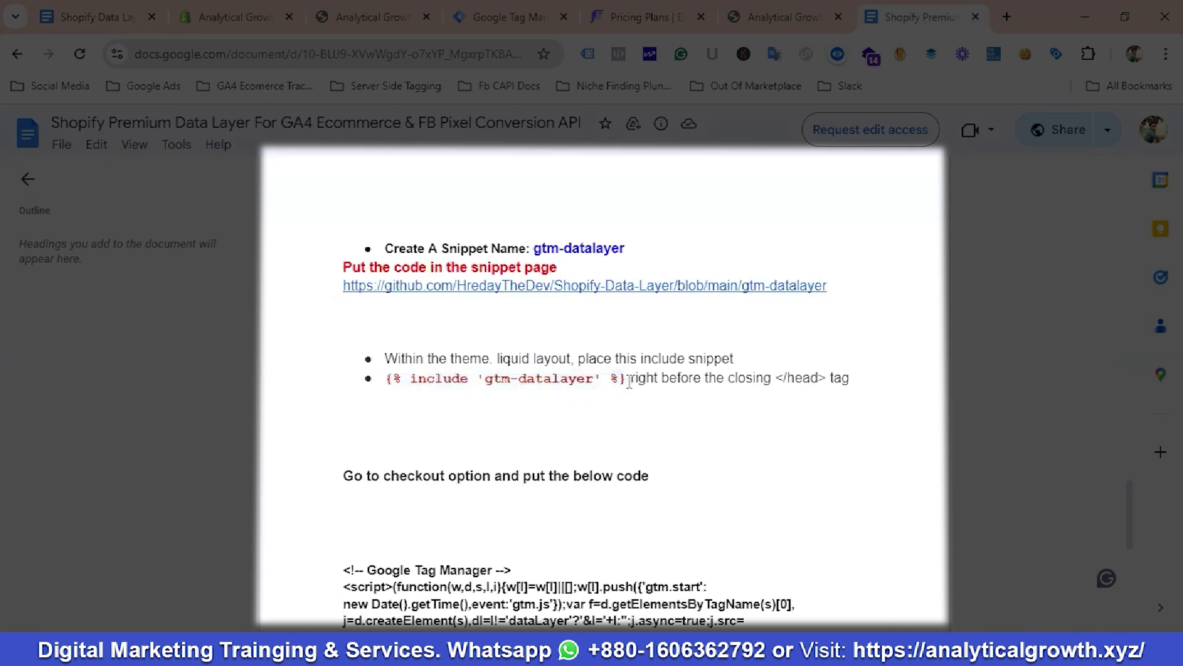
scroll(527, 411, down, 2)
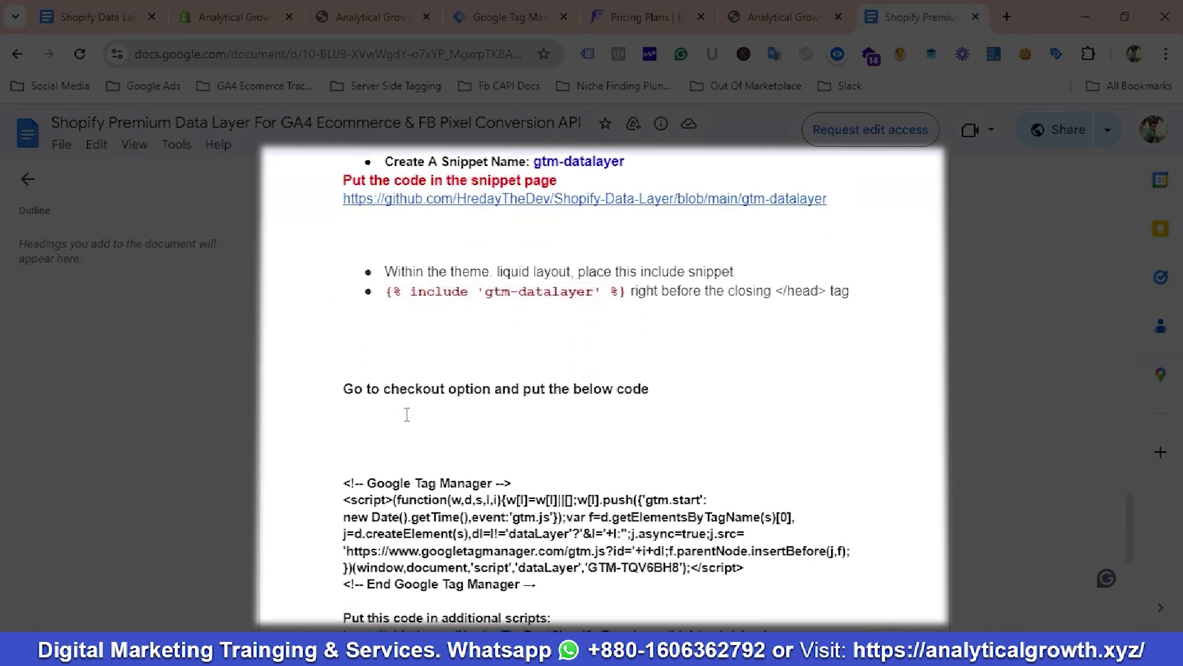
Examine the checkout section's Google Tag Manager code and the link for the additional scripts code
scroll(555, 411, down, 5)
scroll(536, 400, up, 2)
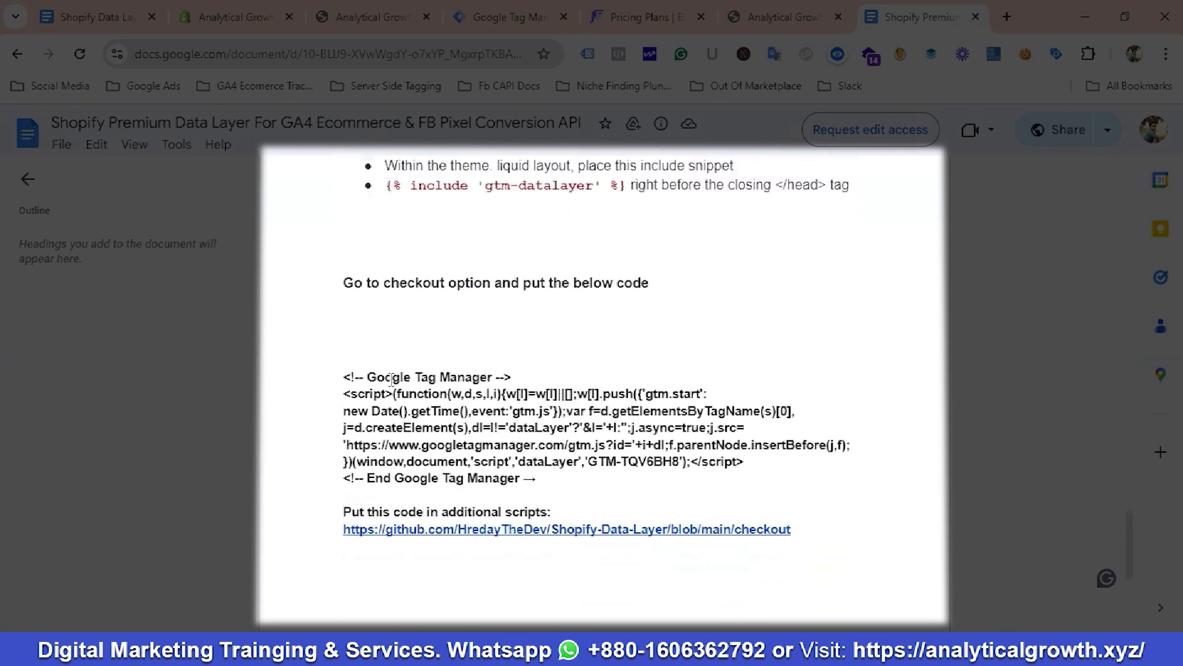
scroll(529, 396, down, 2)
scroll(529, 396, down, 2)
scroll(555, 400, up, 2)
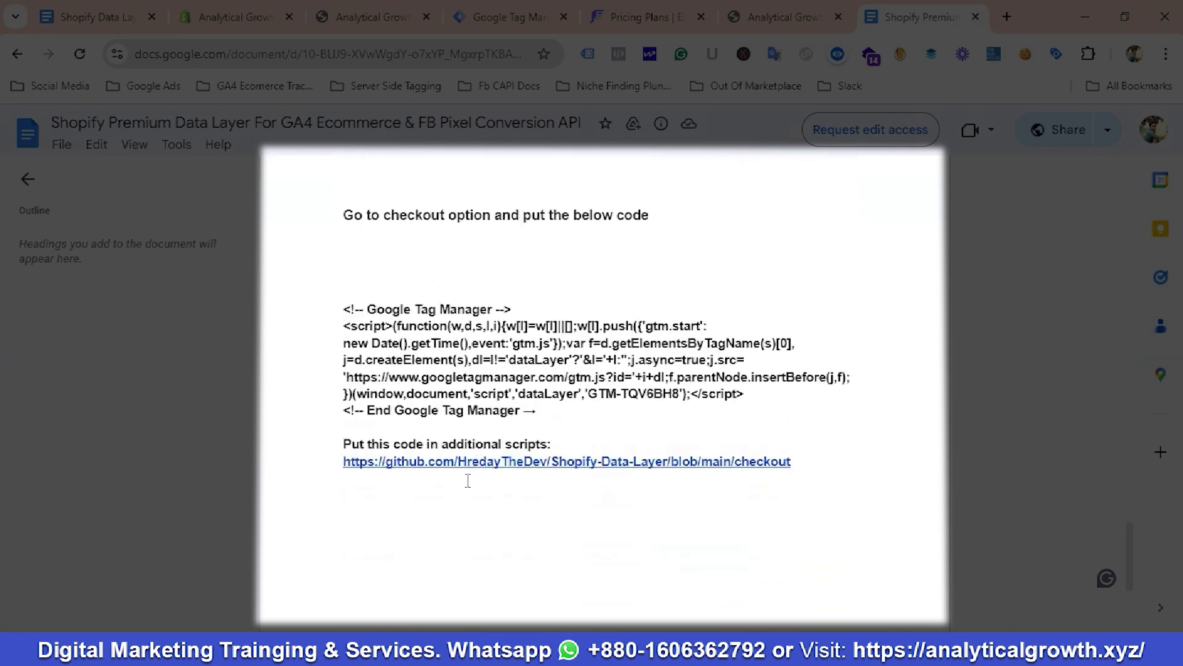
scroll(616, 462, up, 4)
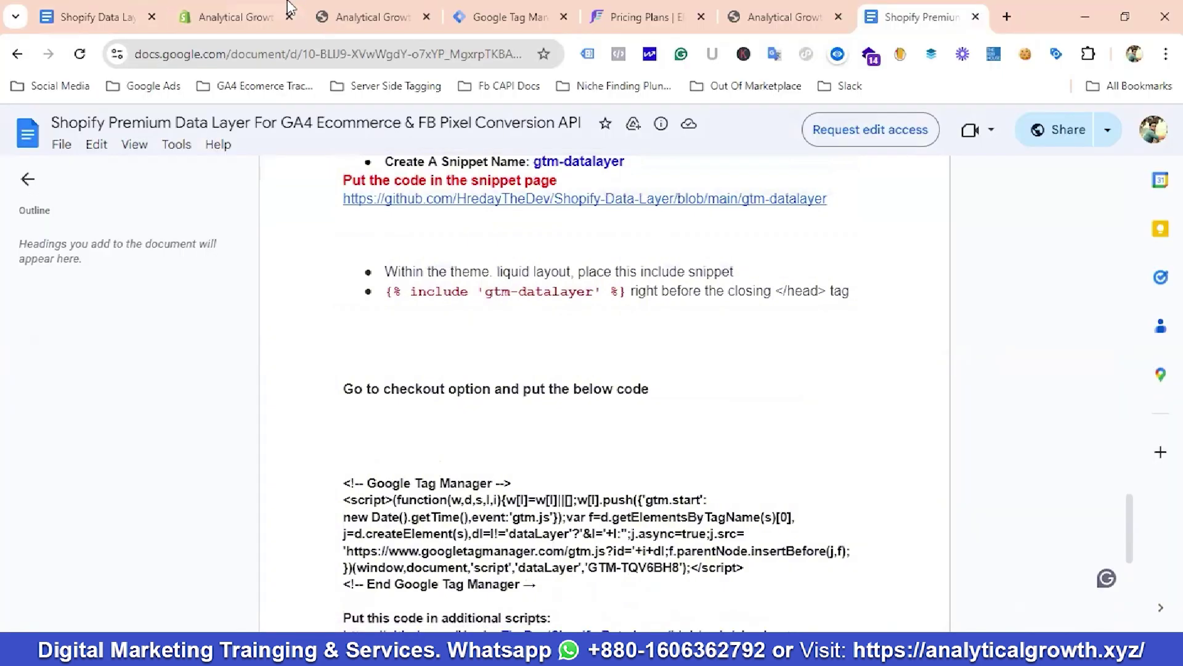
Open the Shopify checkout settings and read the notice on the order status page additional scripts
click(246, 14)
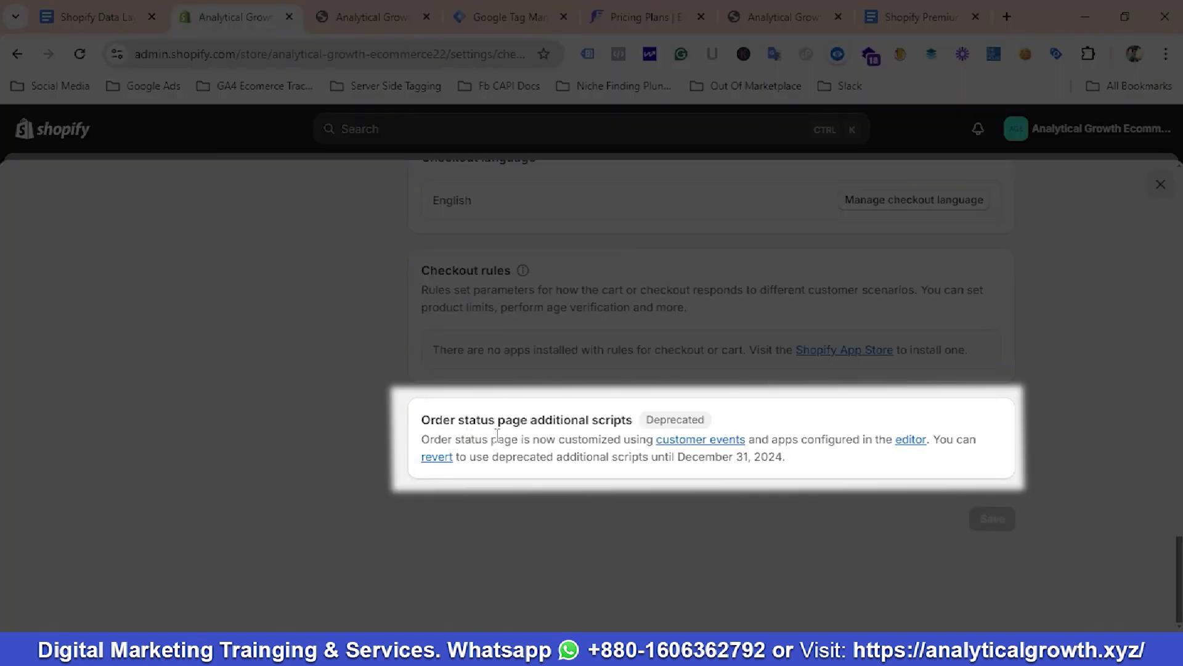
drag(739, 424, 403, 424)
click(735, 415)
drag(788, 458, 423, 439)
click(555, 454)
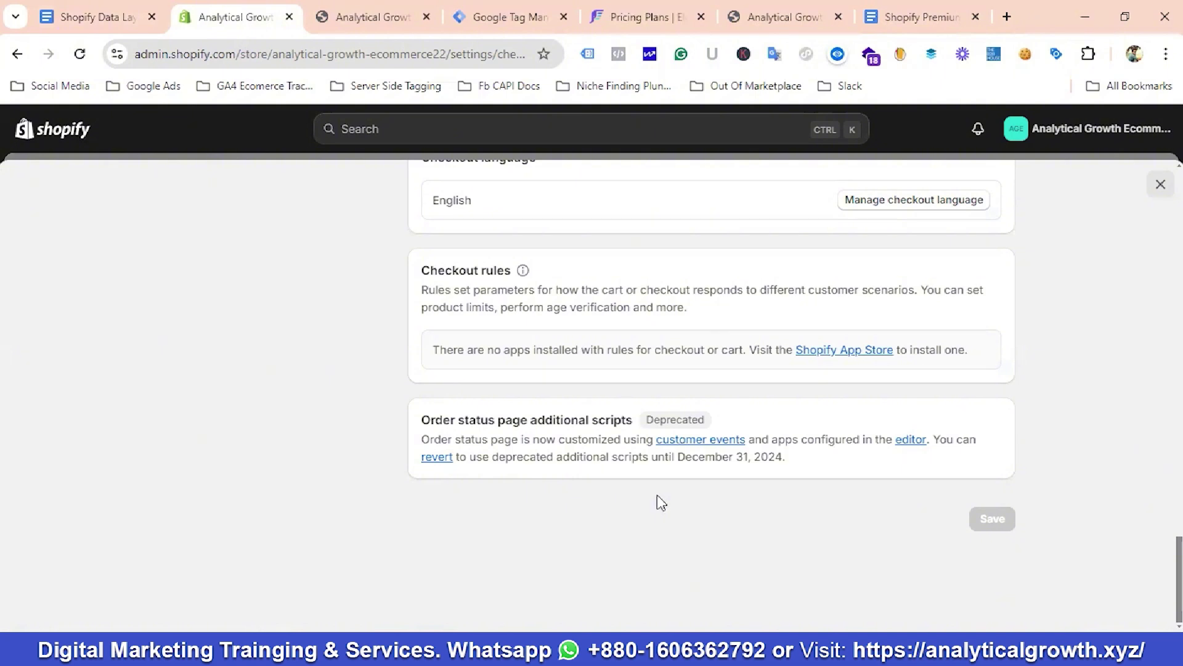
scroll(616, 403, up, 20)
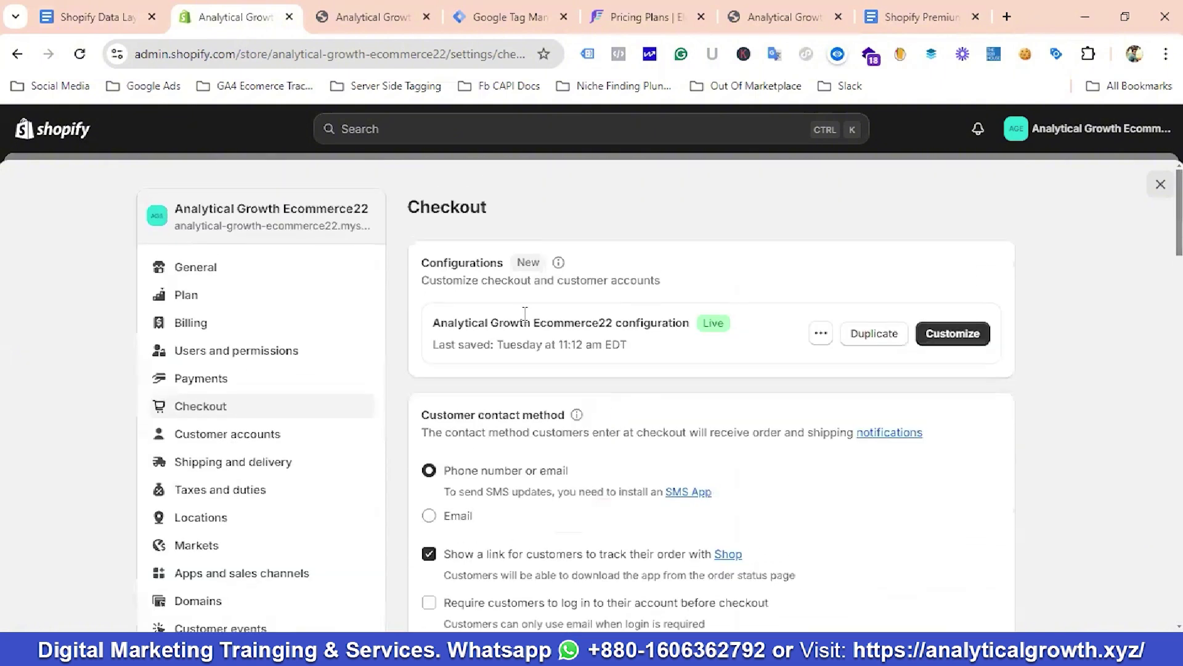
Return to the "Shopify Data Layer Using Customer Event" document and glance over the start of its code
click(117, 18)
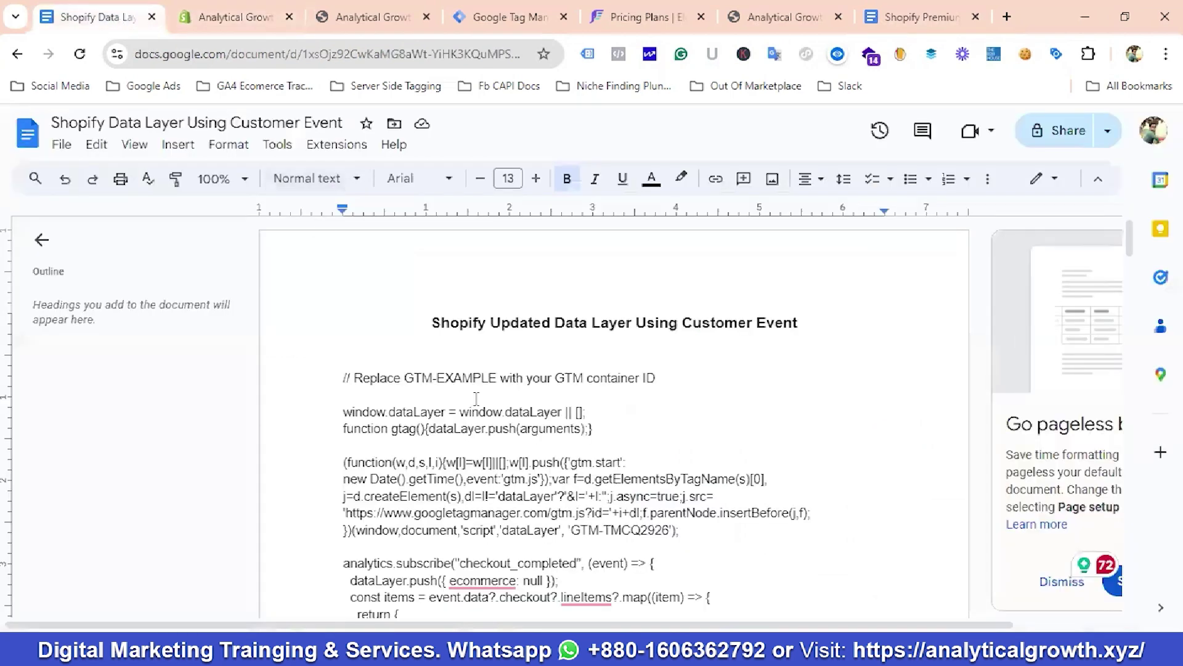
scroll(473, 436, down, 3)
scroll(595, 395, up, 3)
Open the Elevar pricing page and compare the monthly prices of the Essentials, Growth and Business plans
click(631, 7)
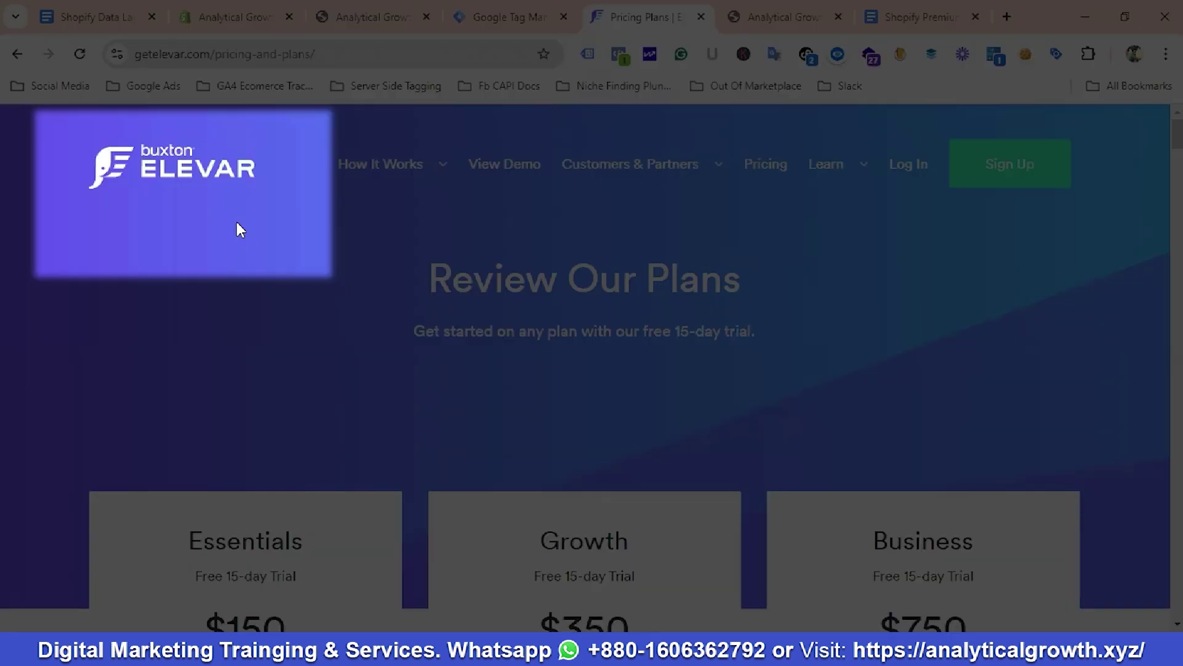
scroll(363, 314, down, 3)
scroll(465, 336, up, 3)
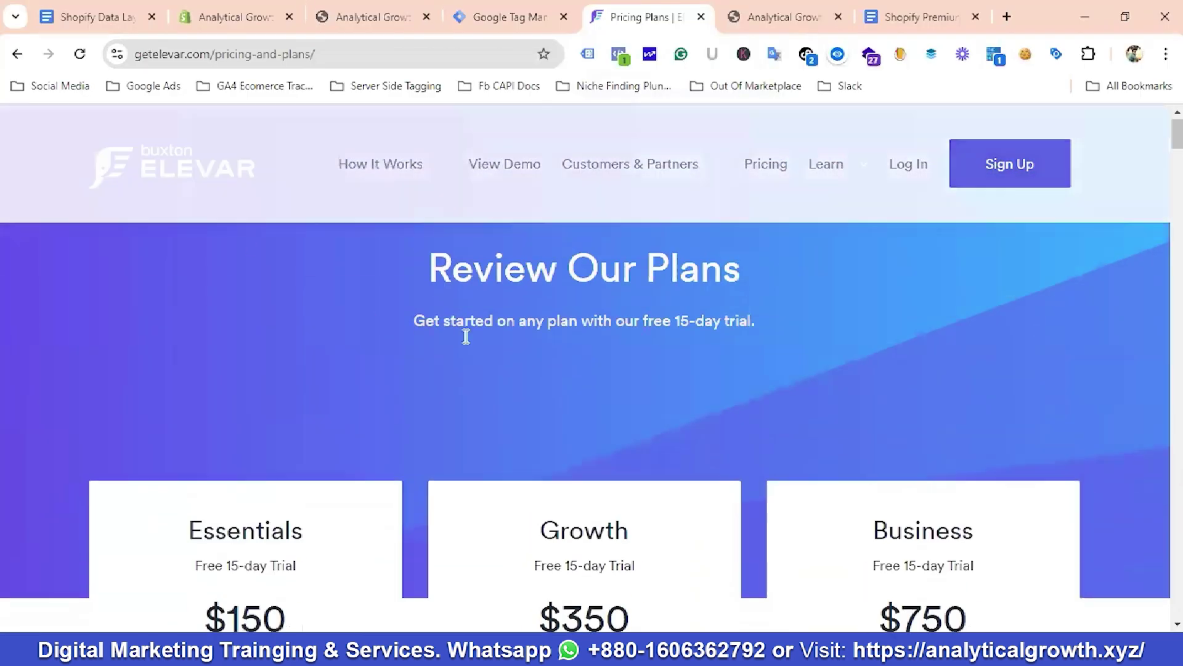
scroll(351, 410, down, 2)
scroll(350, 409, down, 1)
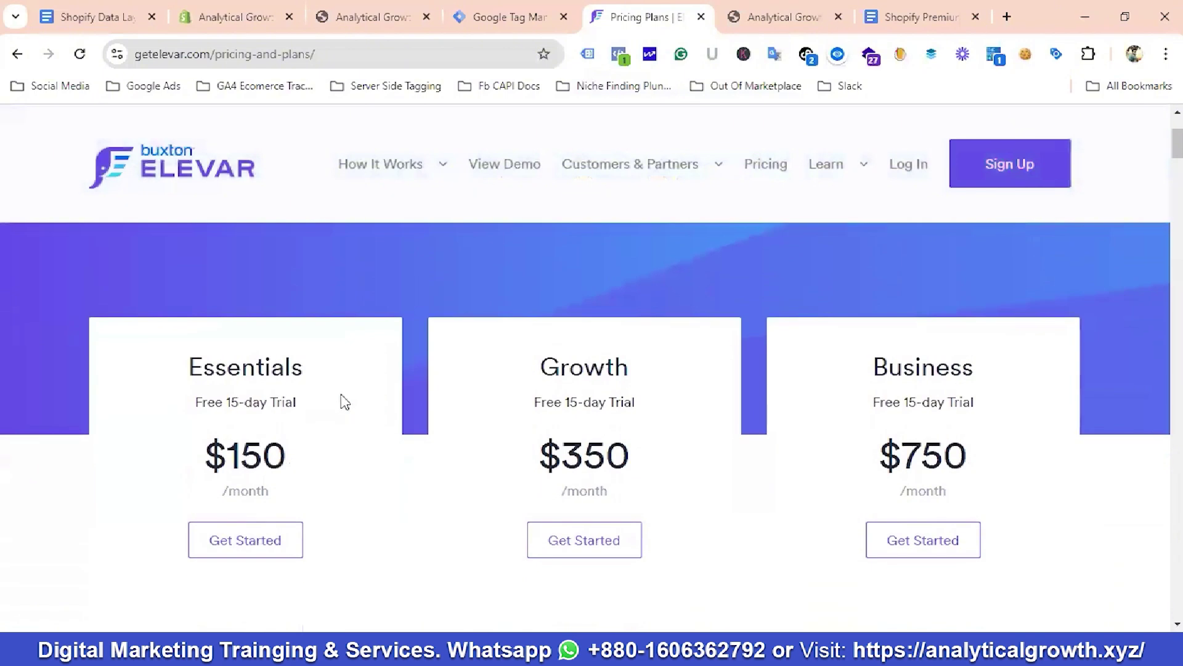
scroll(339, 389, down, 1)
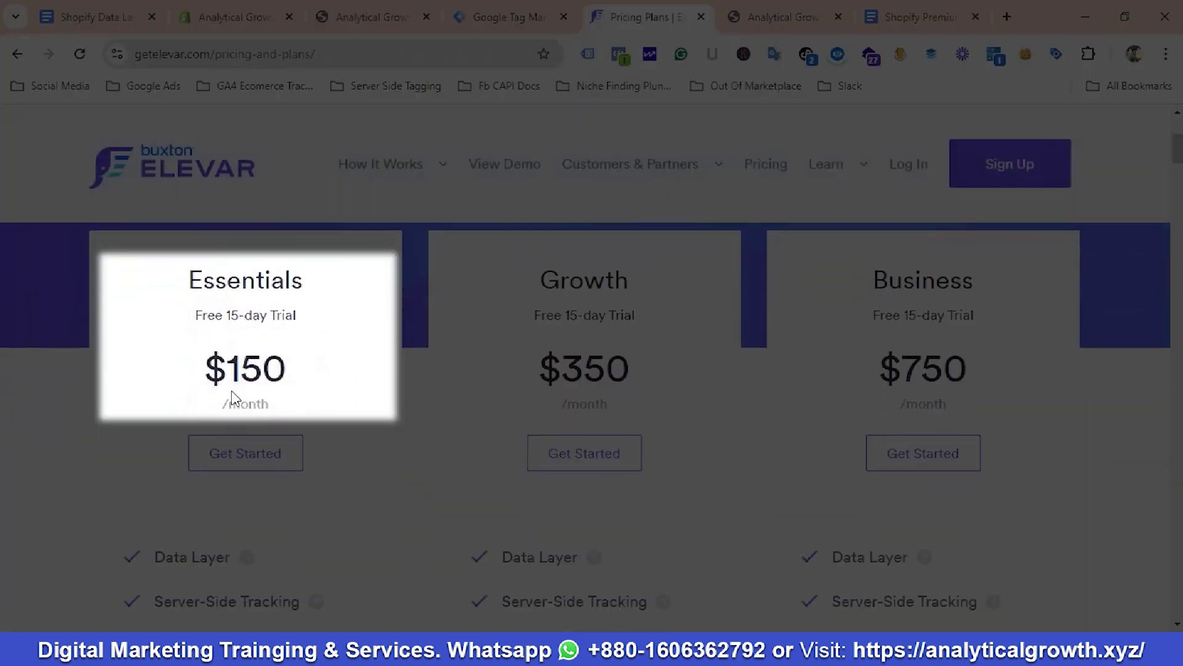
scroll(419, 449, up, 2)
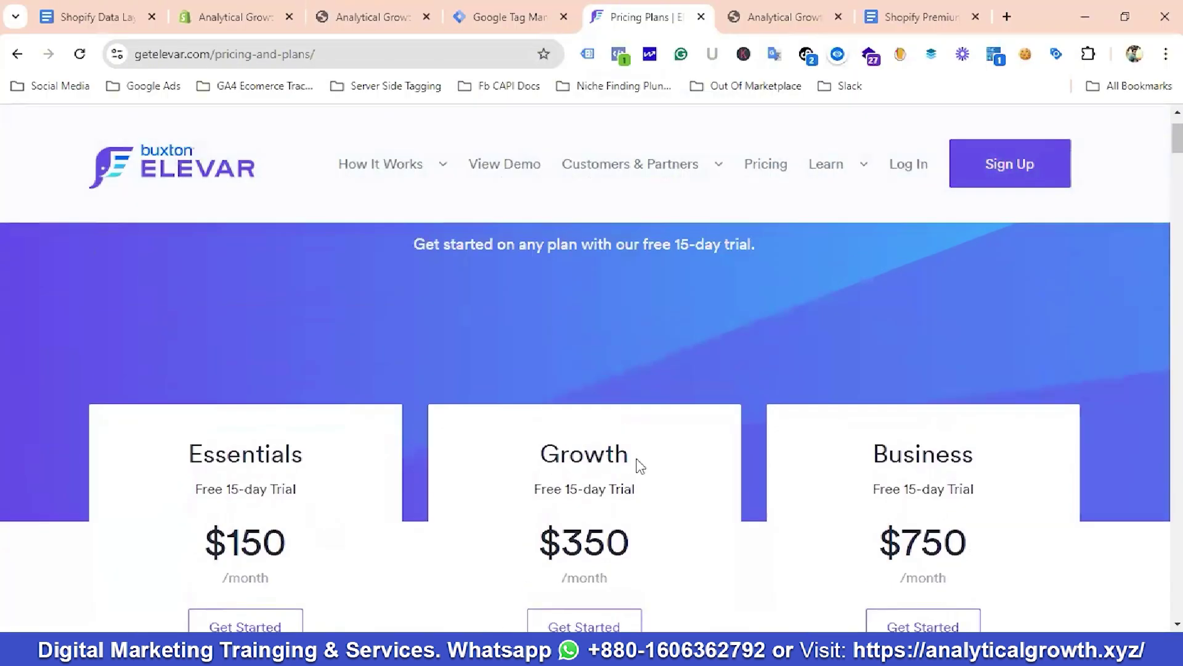
scroll(636, 465, down, 1)
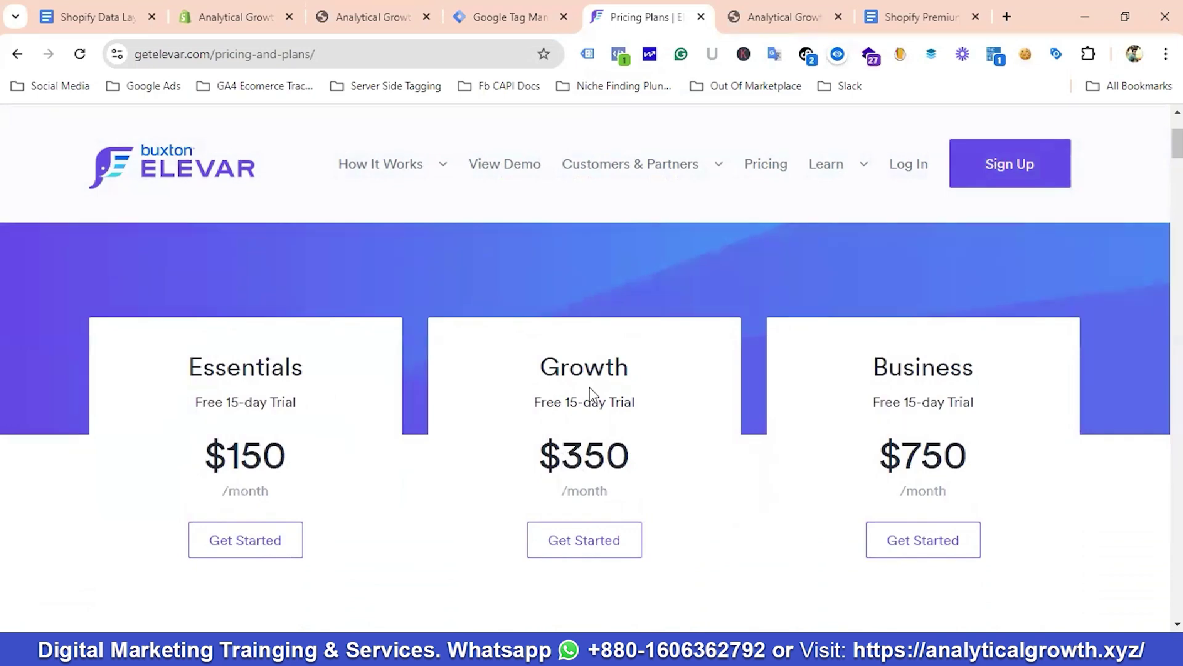
Go back to the customer-event data layer document and examine its purchase, payment info and shipping info event code
click(92, 17)
scroll(472, 420, down, 3)
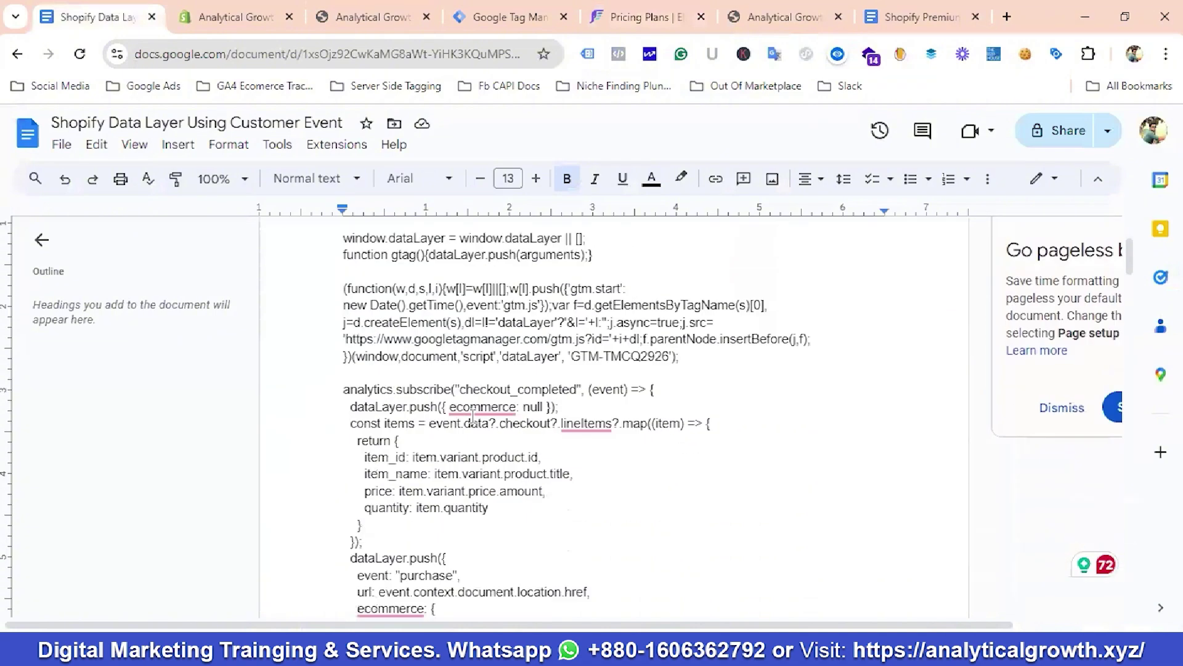
click(475, 409)
key(ctrl+Home)
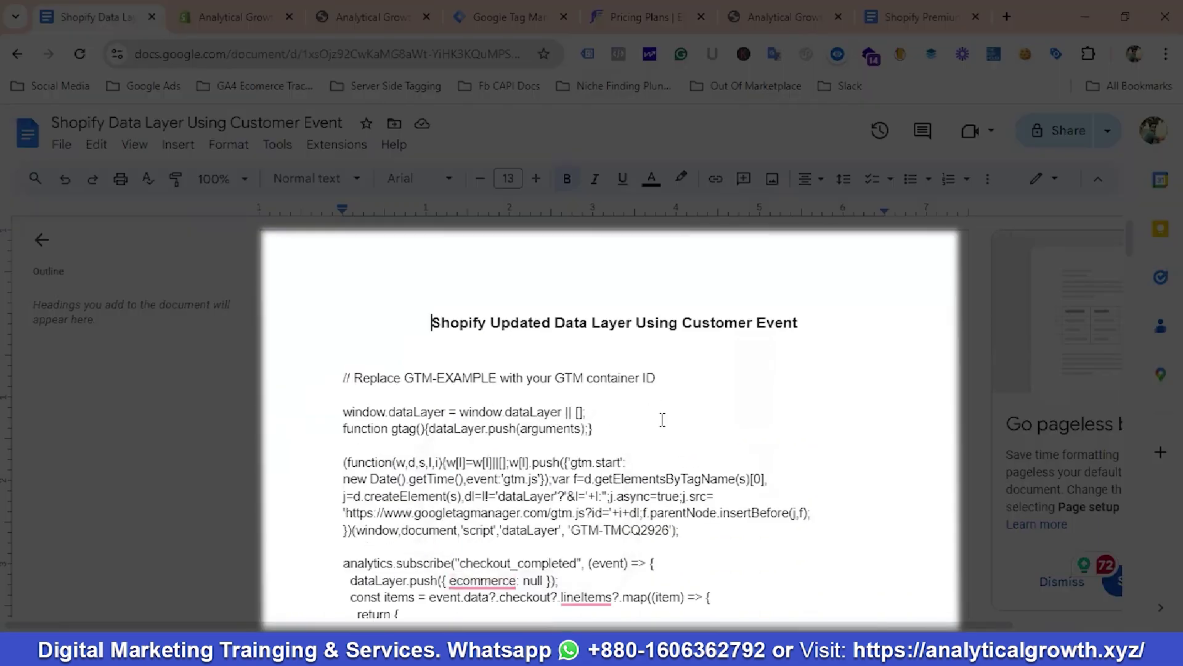
scroll(663, 419, down, 5)
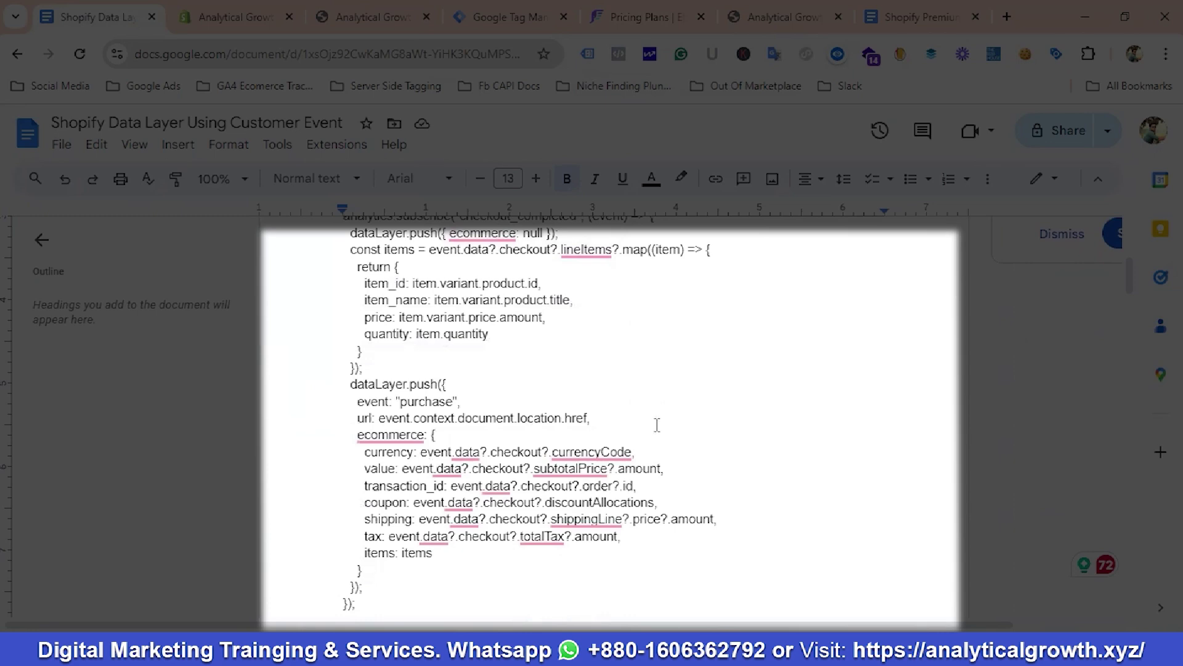
scroll(657, 425, down, 15)
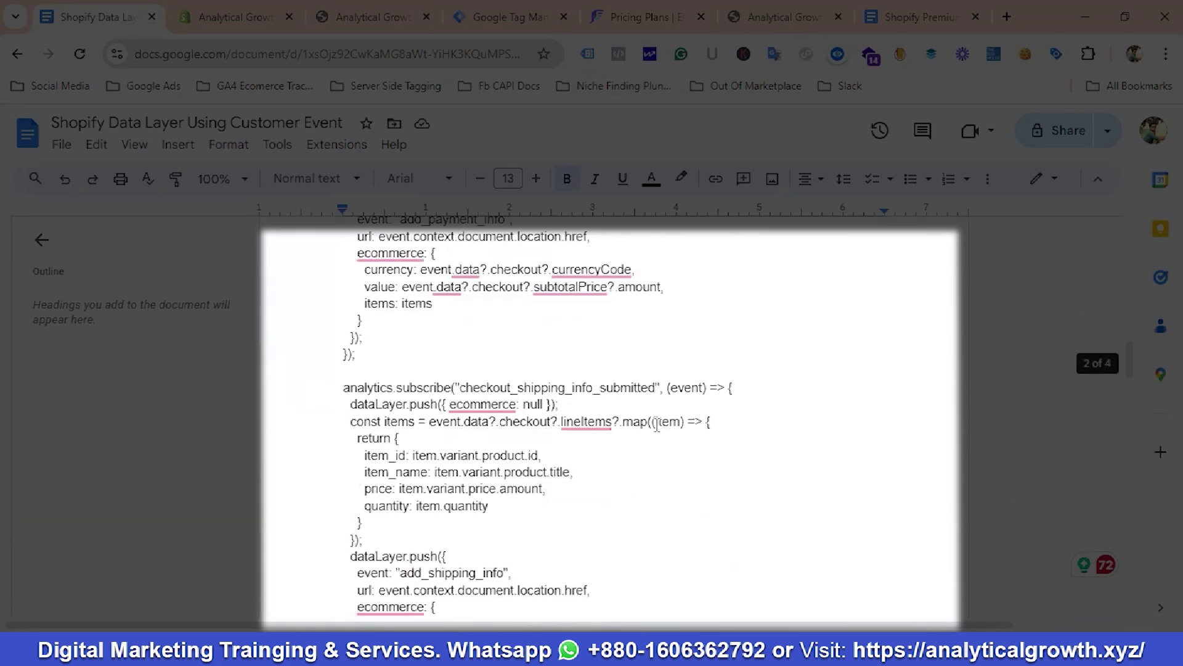
scroll(658, 424, down, 5)
scroll(657, 425, up, 15)
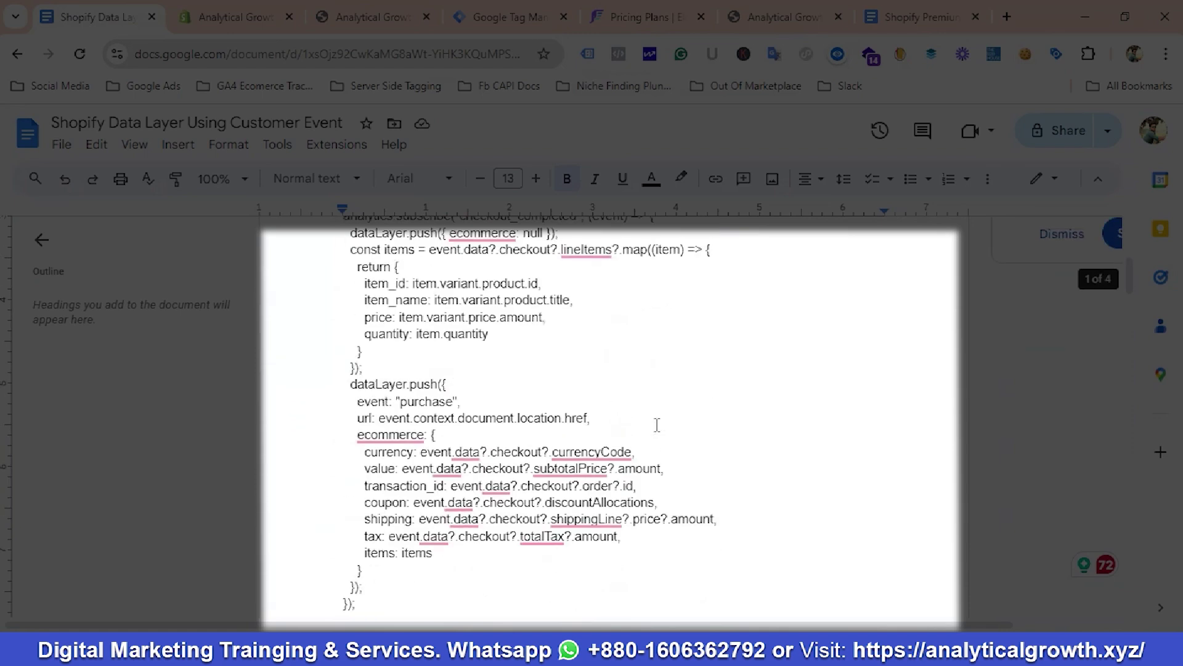
scroll(658, 424, up, 6)
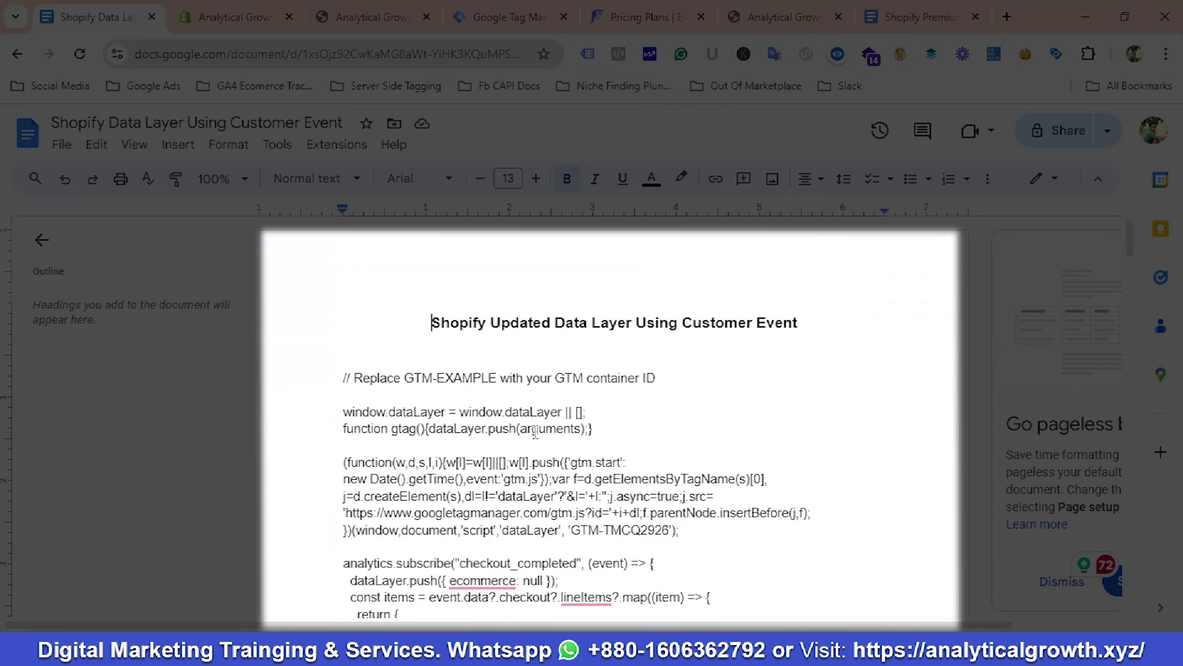
scroll(657, 425, down, 7)
scroll(665, 431, down, 10)
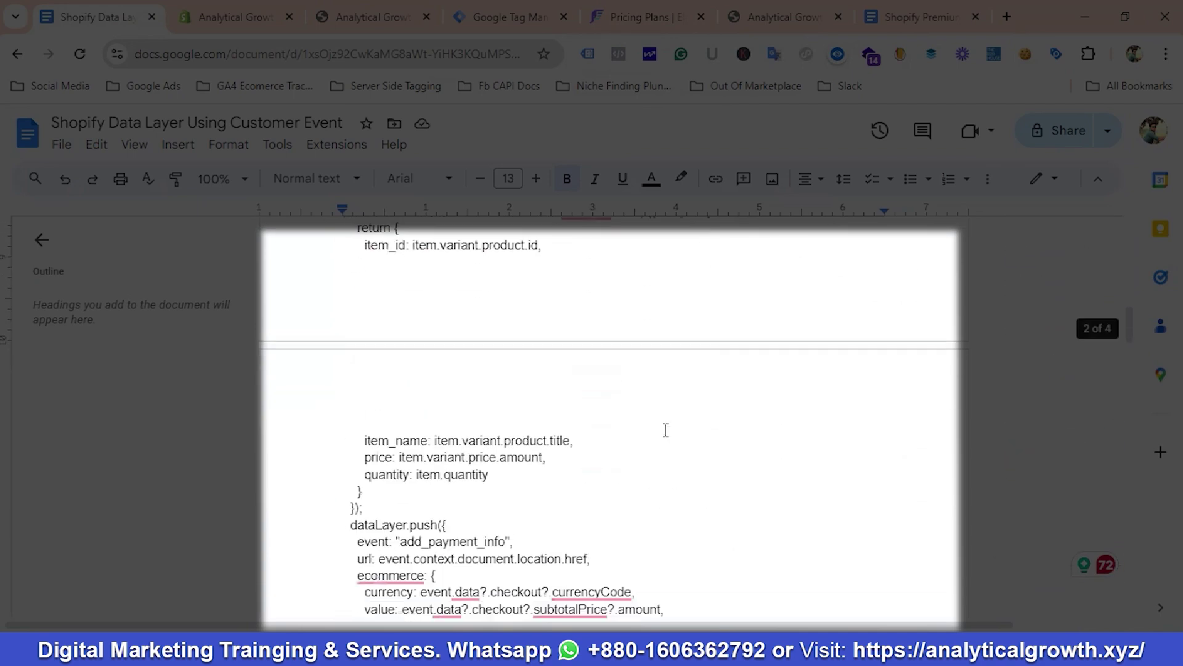
scroll(666, 430, up, 4)
key(ctrl+Home)
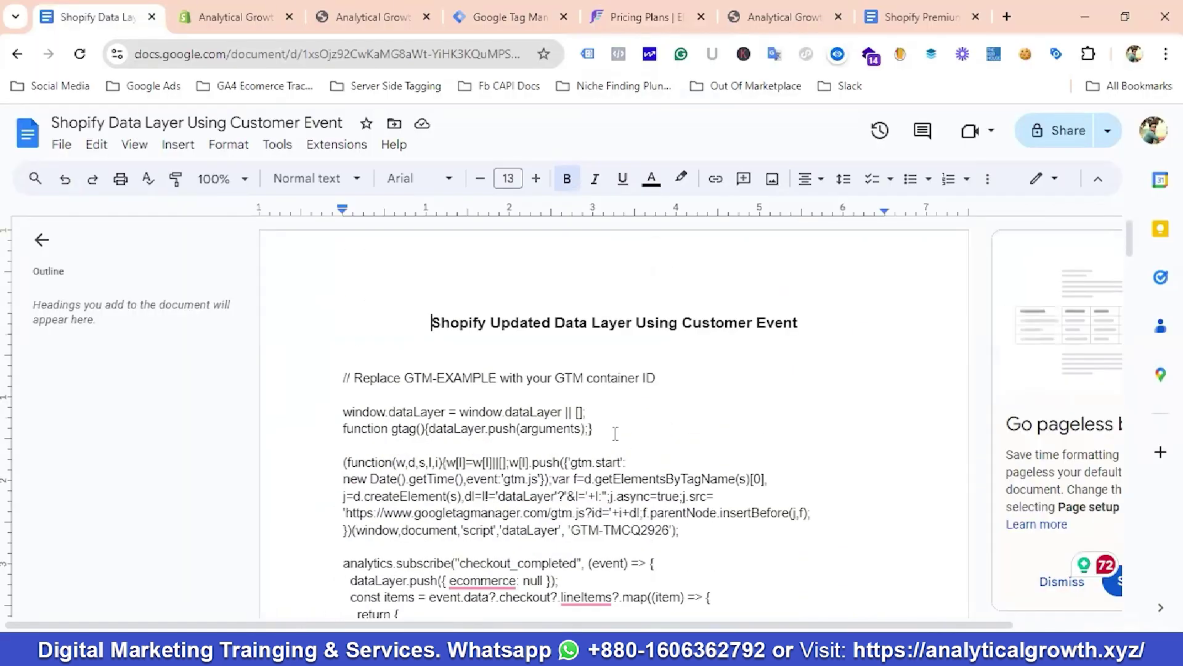
Open the Analytical Growth Ecommerce22 storefront and view the featured products on its home page
click(373, 19)
scroll(389, 423, down, 2)
scroll(390, 427, down, 10)
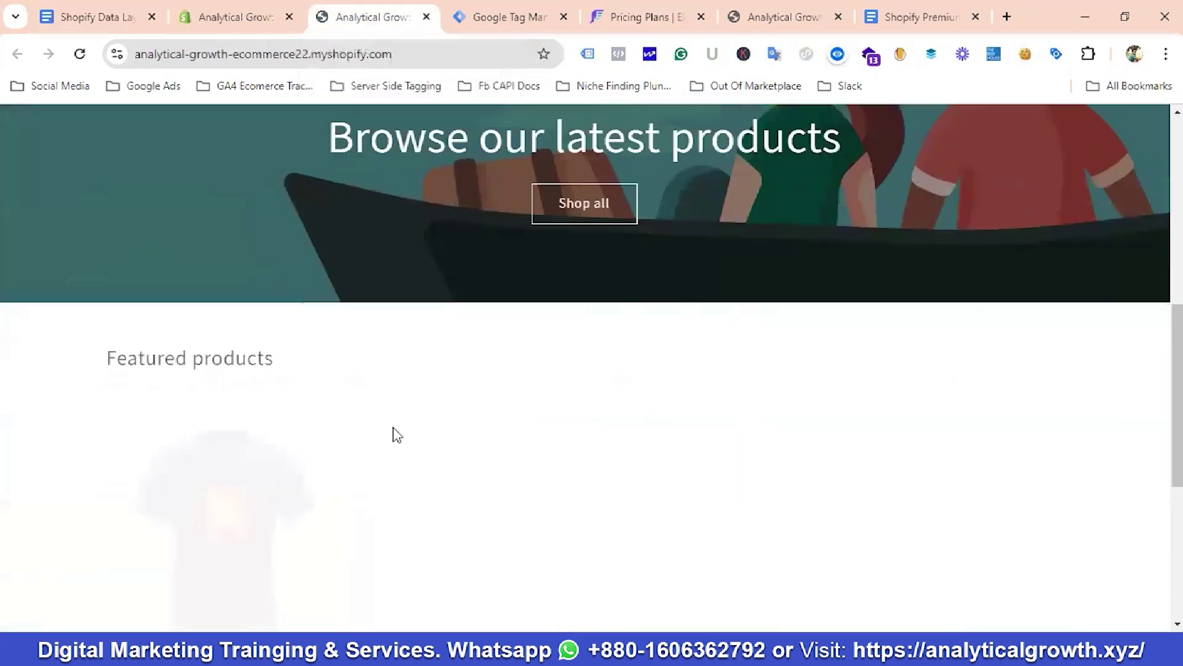
Look over the Analytical Growth Ecommerce22 storefront home page and the tags list of its Tag Manager container
scroll(396, 431, up, 12)
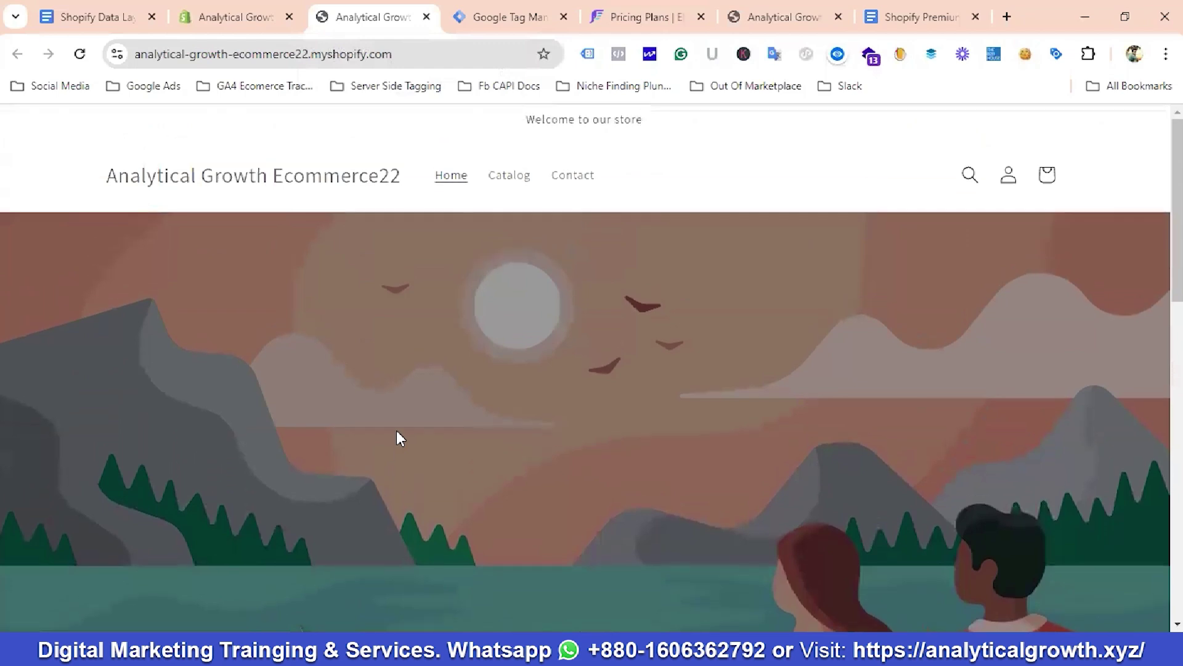
scroll(397, 435, down, 8)
scroll(133, 525, down, 3)
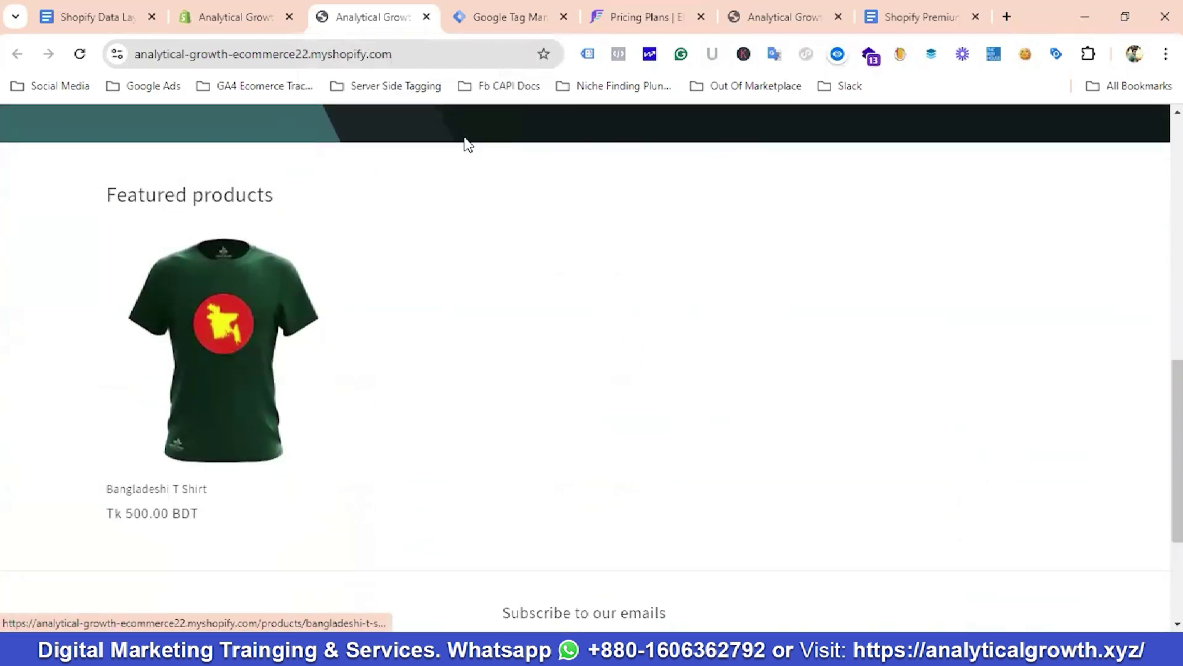
click(493, 19)
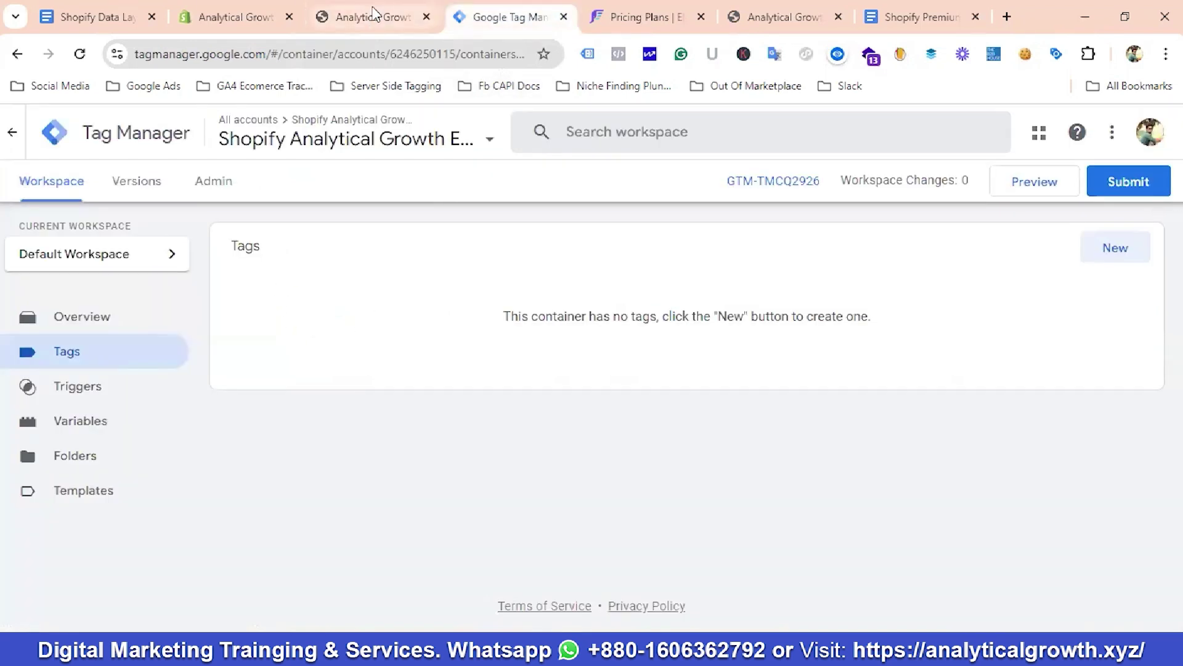
click(373, 19)
scroll(358, 432, up, 3)
scroll(358, 428, up, 8)
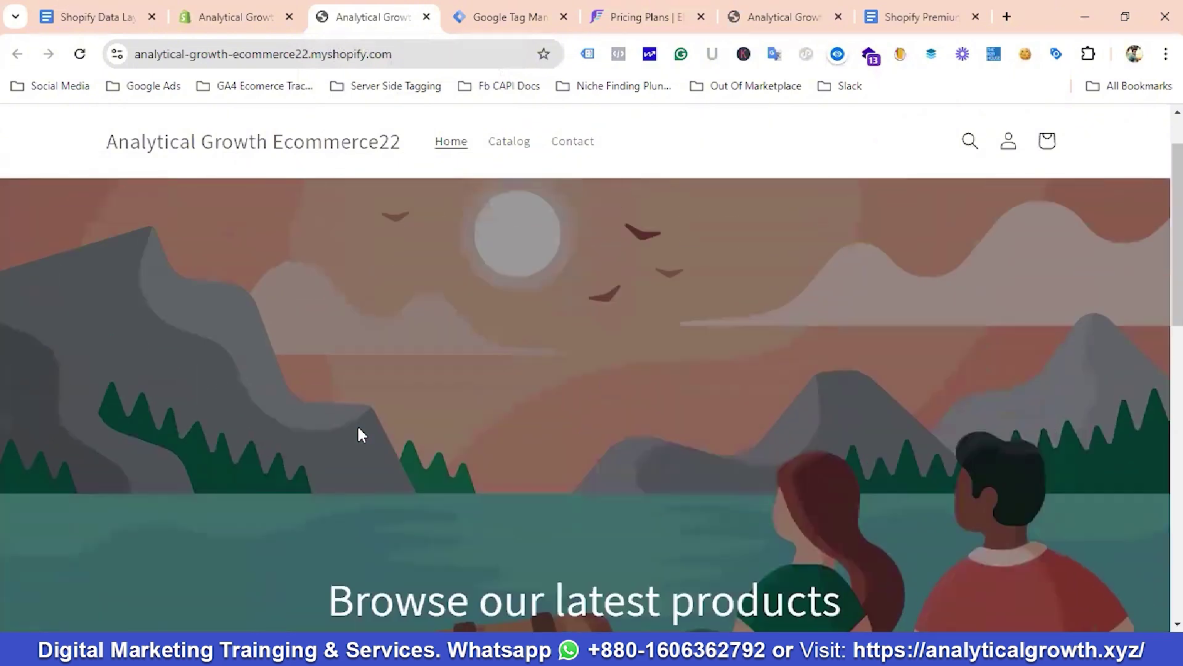
click(490, 12)
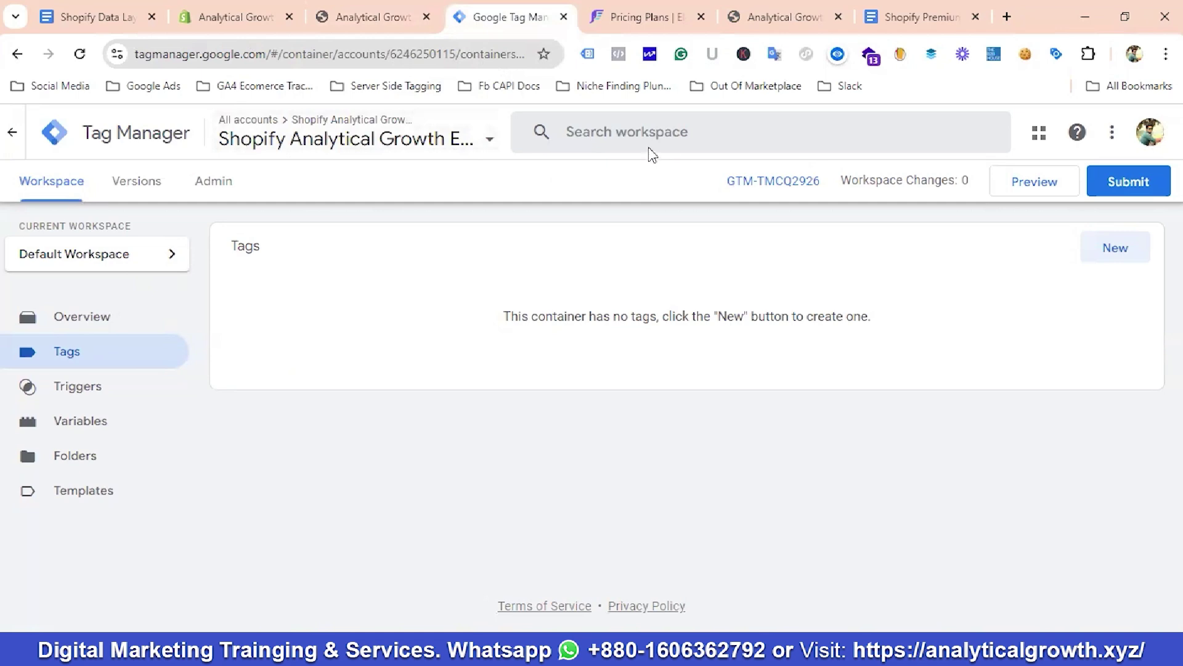
Open the store's Shopify admin by adding /admin to the storefront address analytical-growth-ecommerce22.myshopify.com
click(250, 18)
click(369, 19)
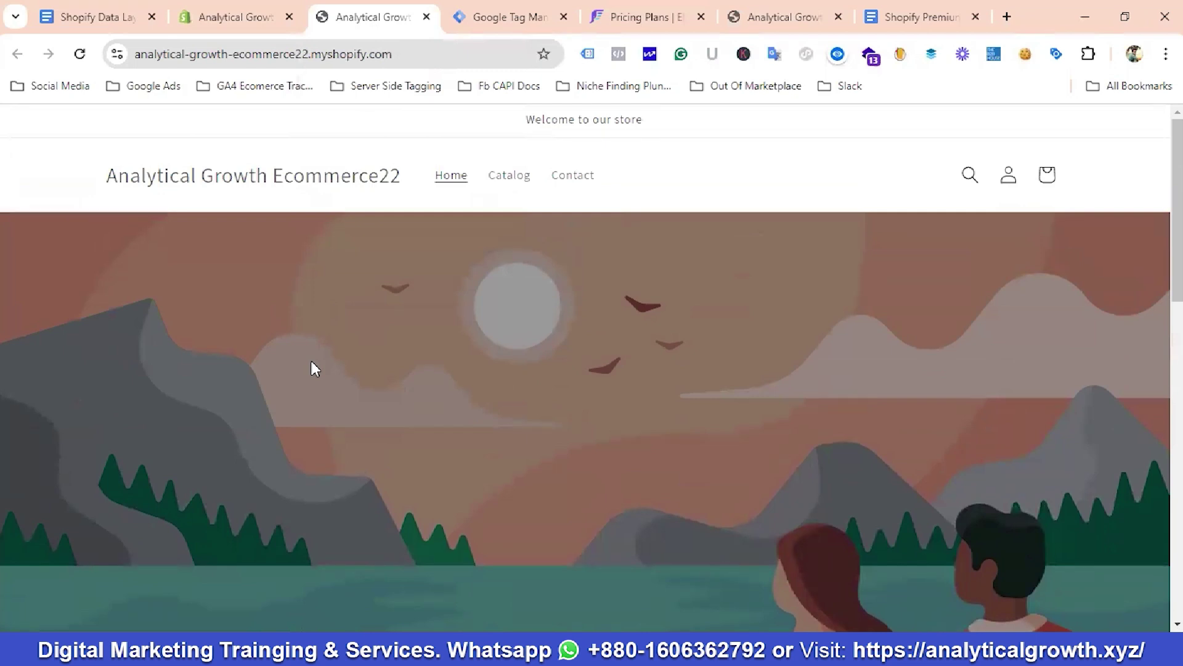
click(410, 54)
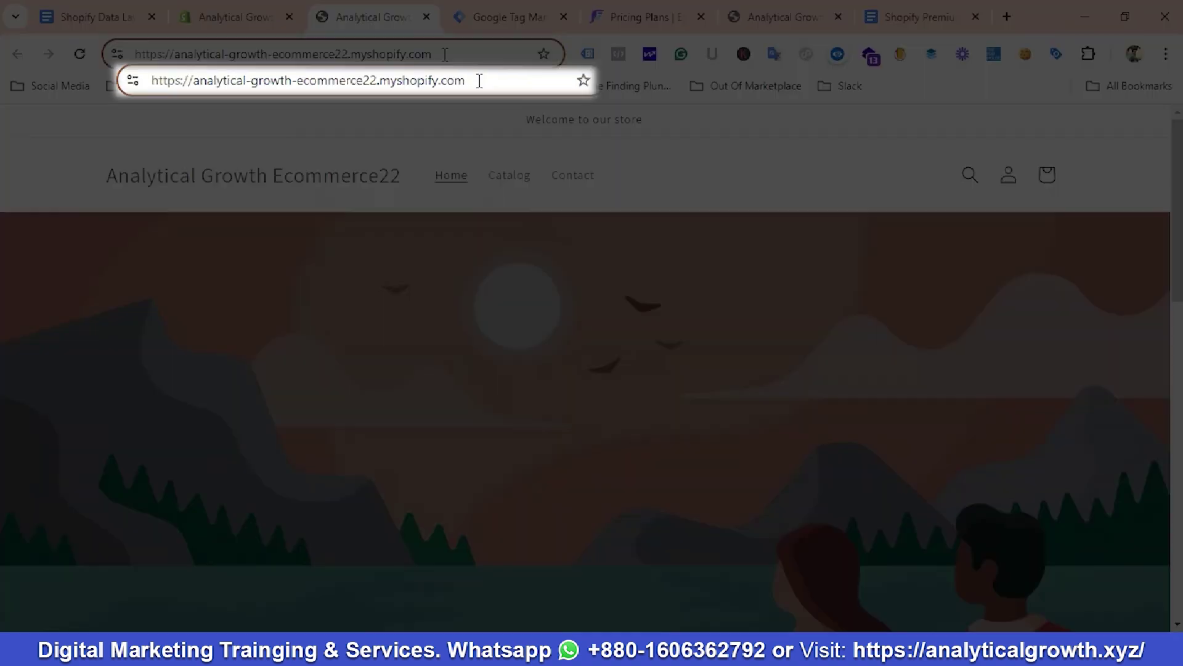
text(/admin)
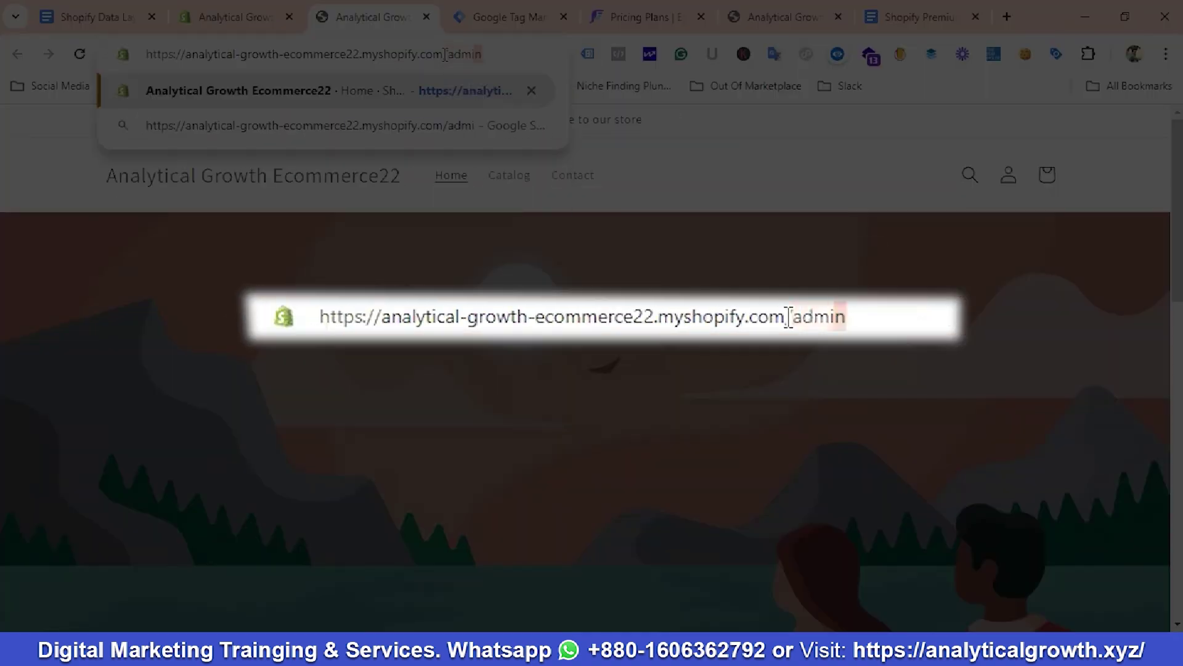
key(Return)
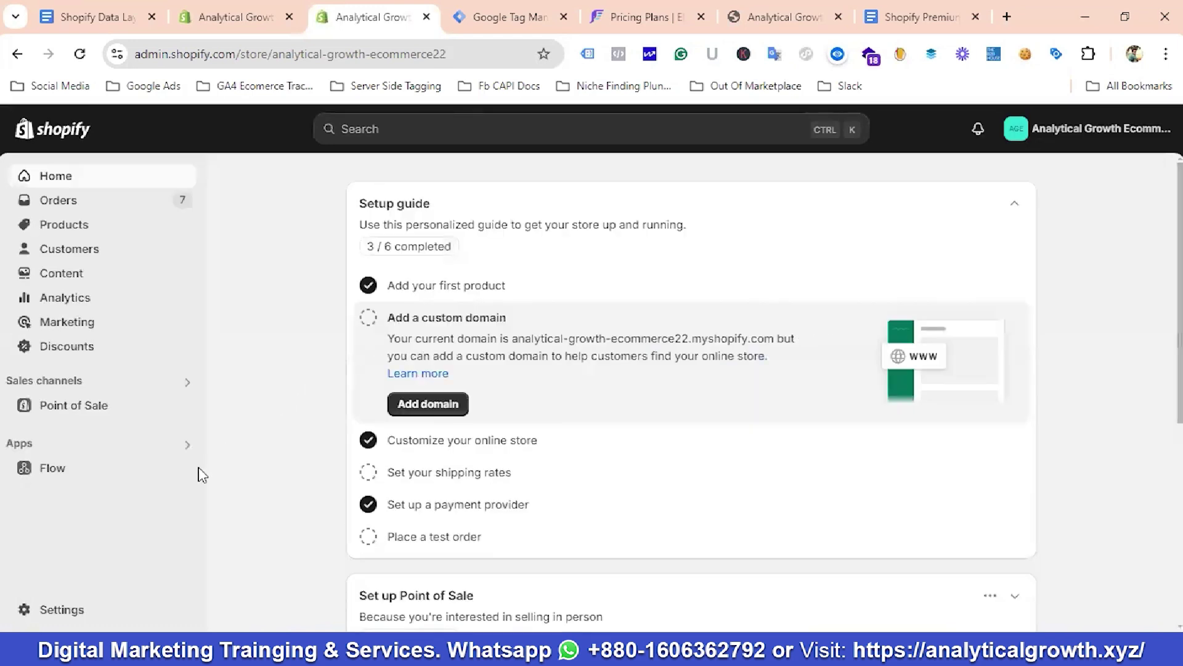
Open the Customer events section in the store's settings
click(73, 614)
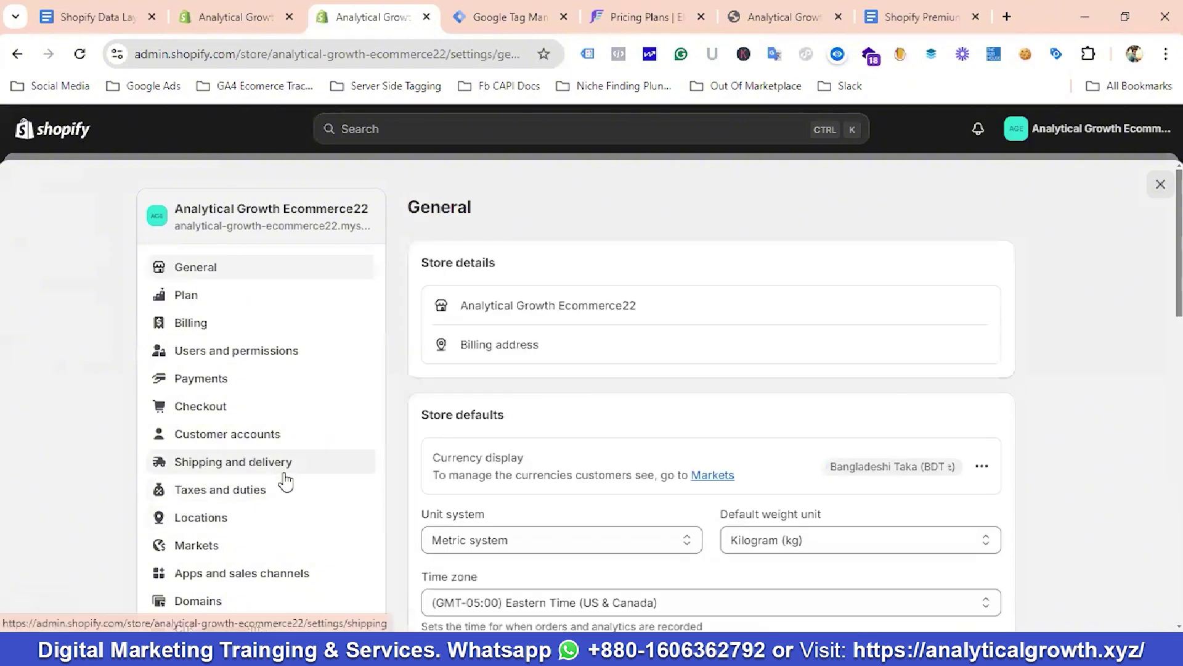
scroll(281, 516, down, 3)
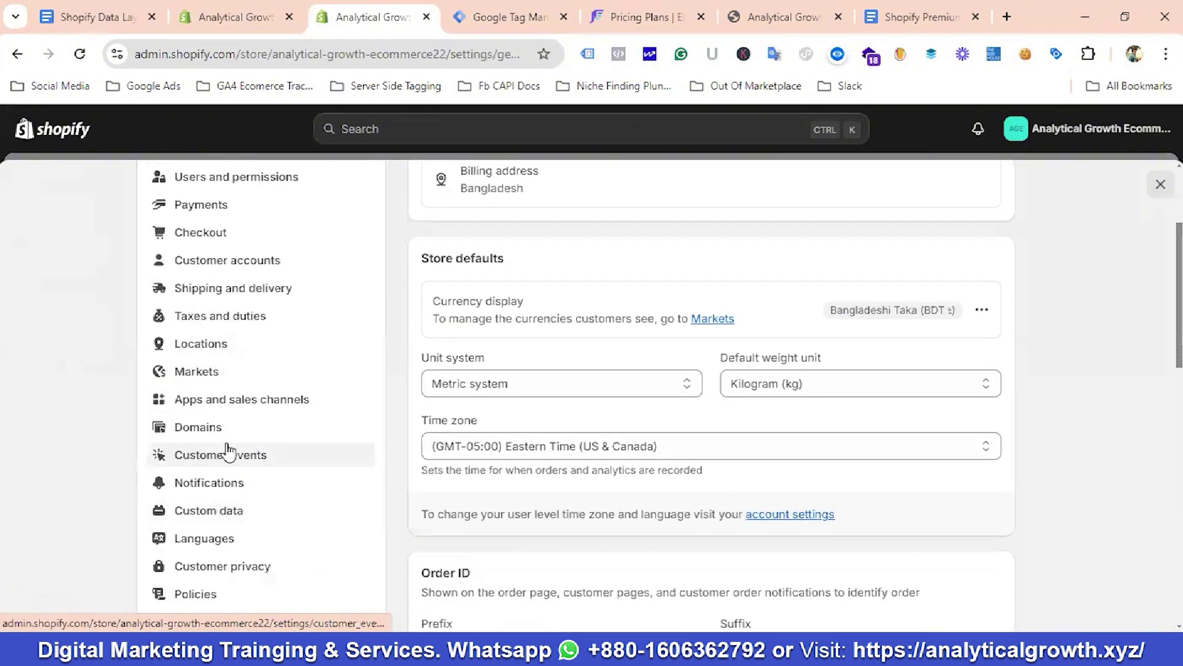
click(226, 460)
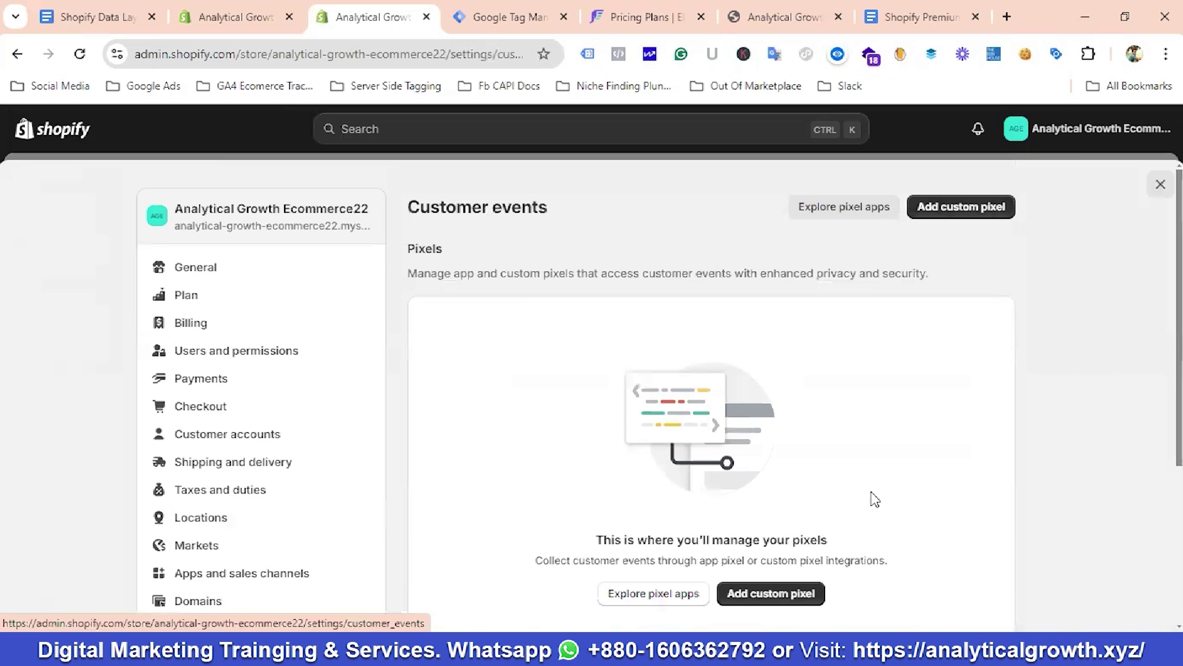
Add a custom pixel named "GA4 Ecommerce Tracking"
click(771, 593)
click(431, 375)
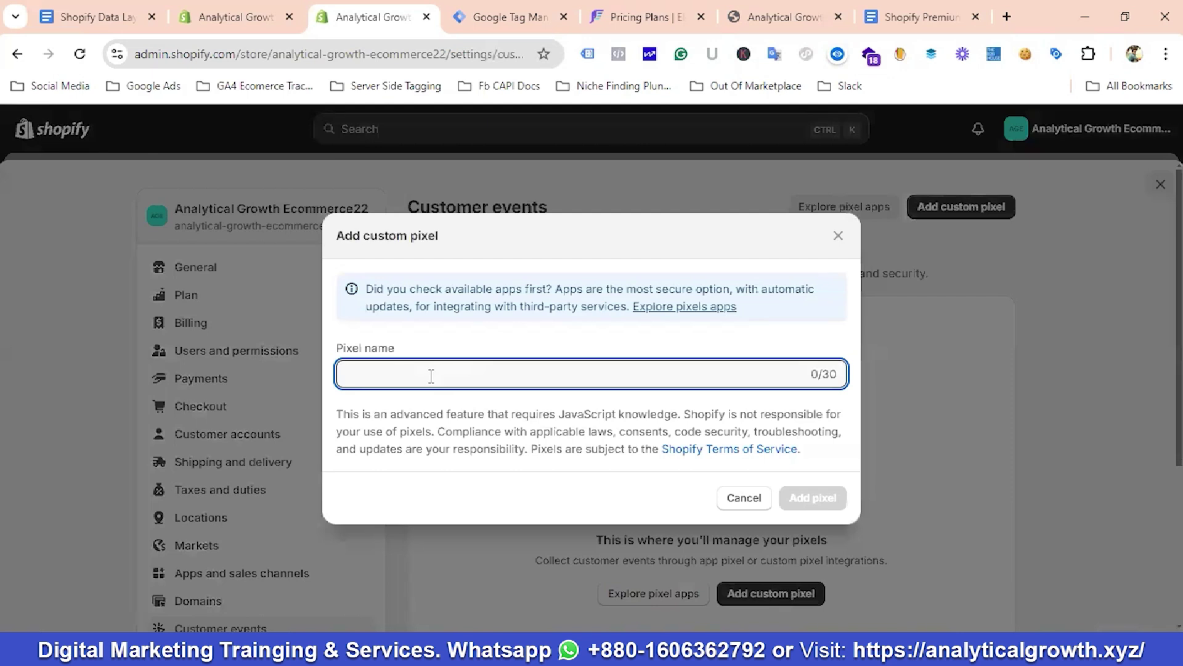
text(G)
text(A4 Ecomm)
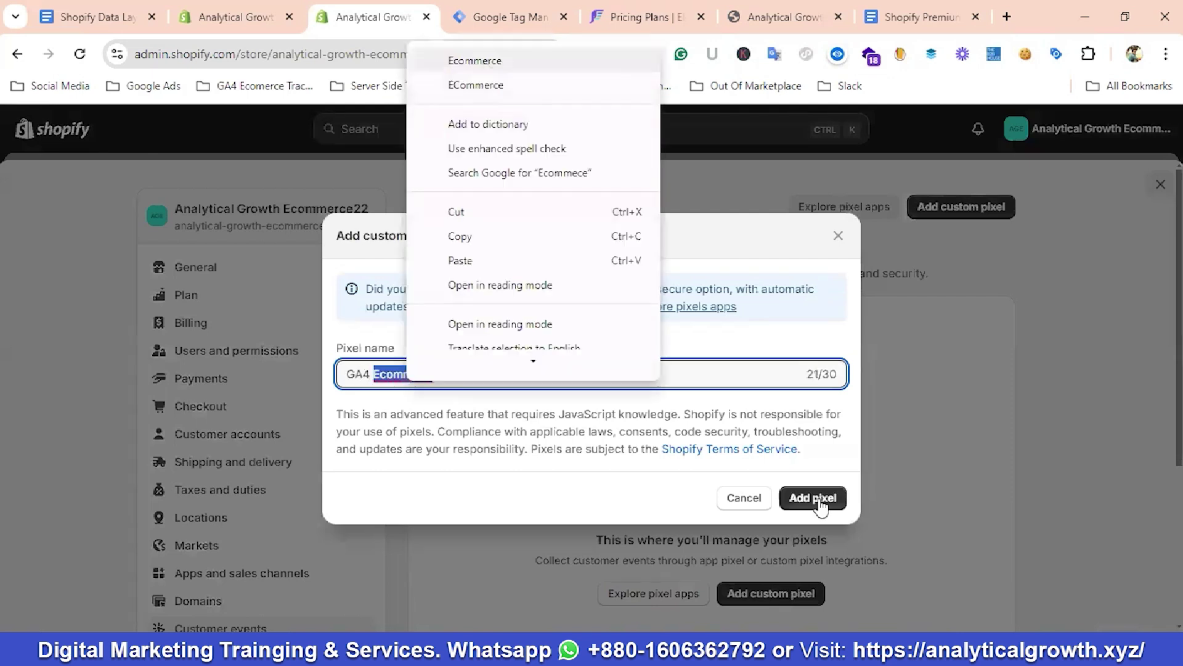
click(816, 498)
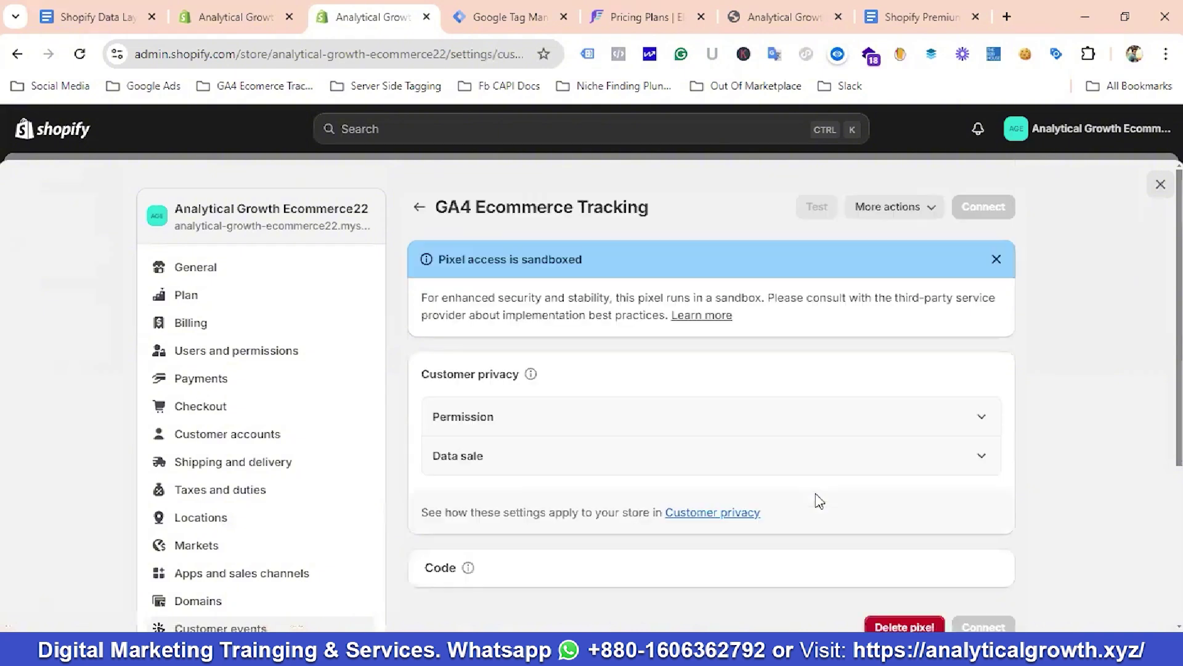
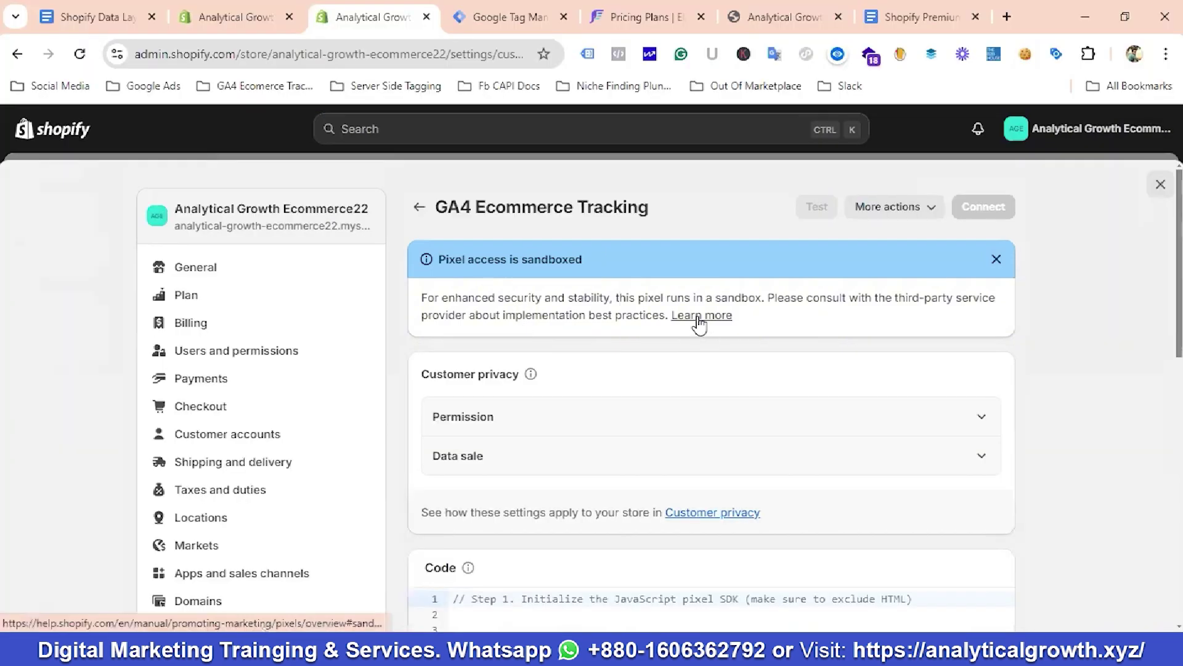
Open the help article on sandboxed pixel access and read its pixels overview and benefits
click(700, 316)
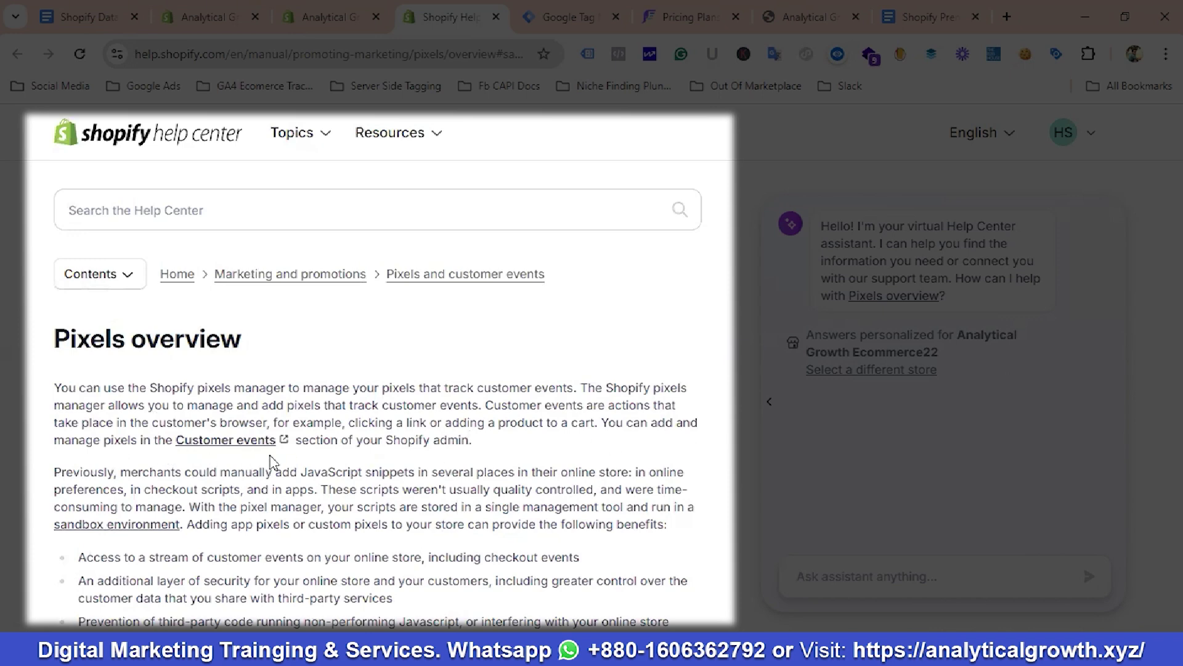
scroll(555, 481, down, 1)
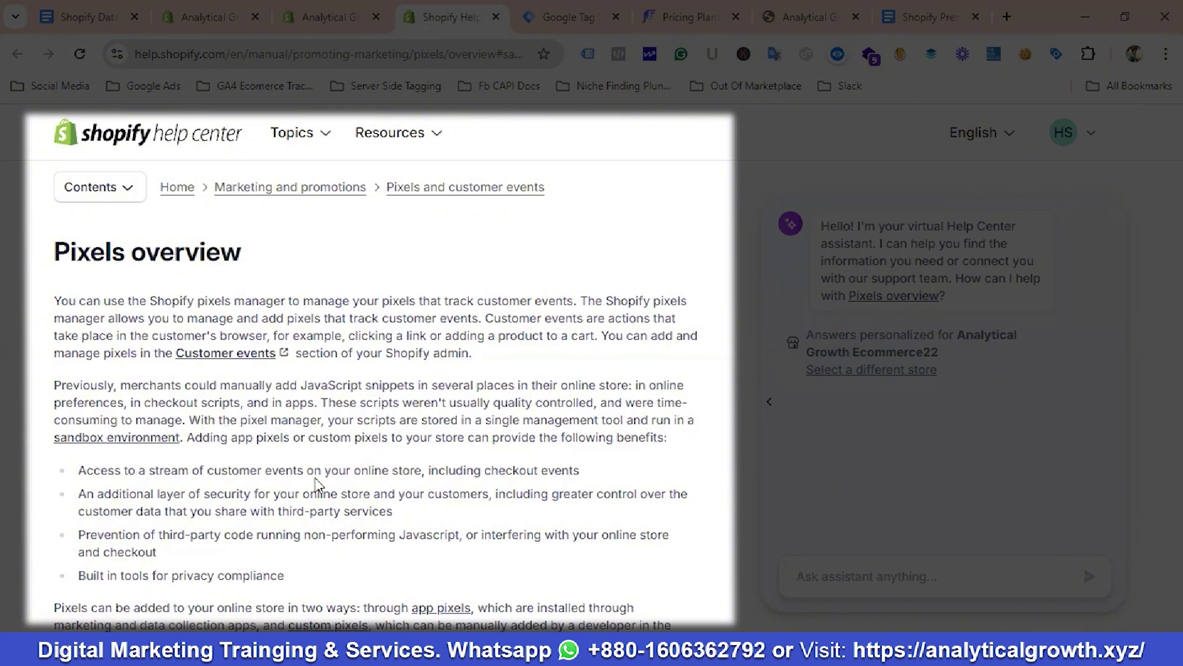
scroll(315, 484, down, 5)
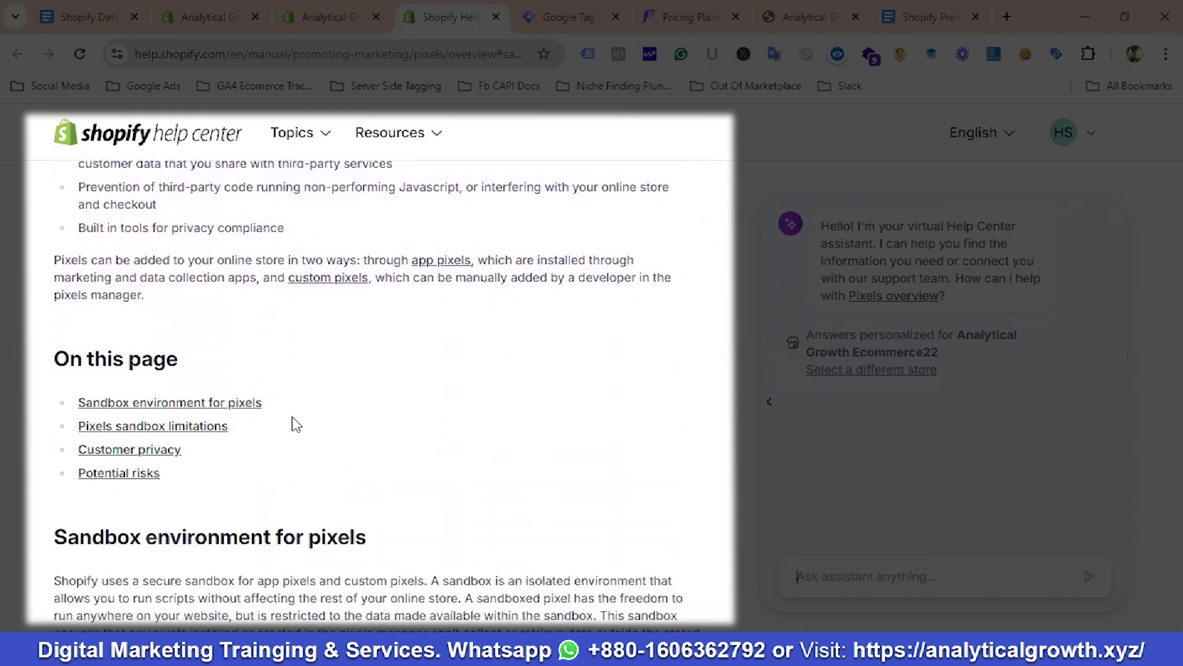
Examine the "Pixels sandbox limitations" section of the help article, including the known limitations list
click(211, 428)
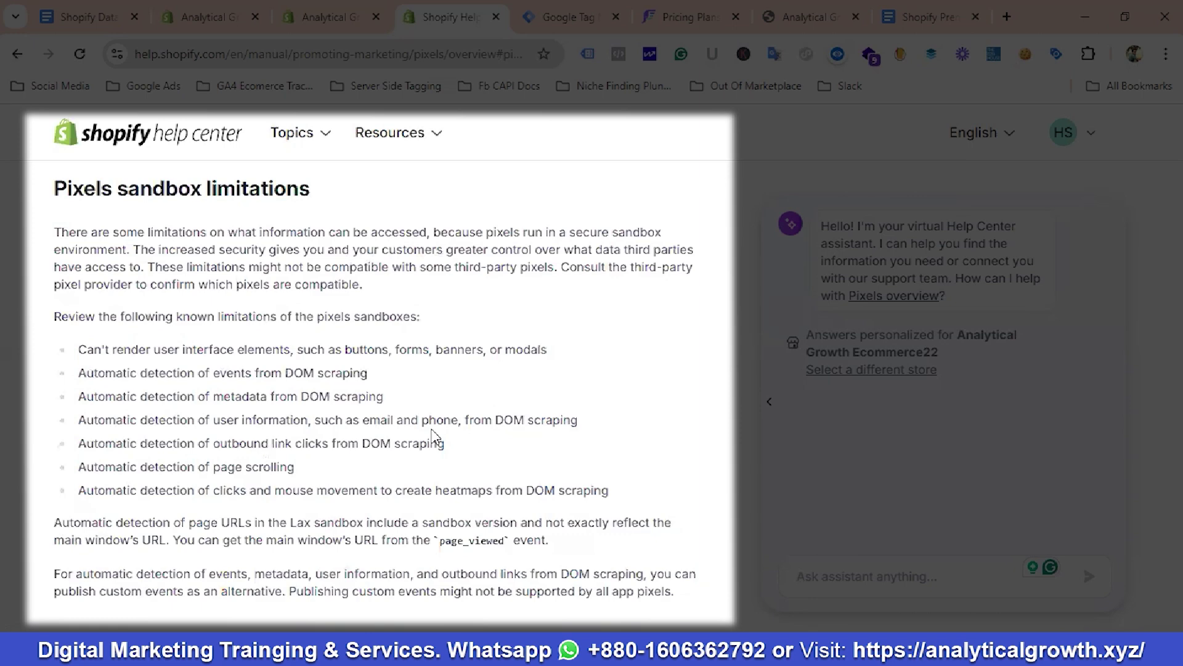
scroll(300, 416, down, 1)
scroll(140, 415, up, 1)
scroll(430, 413, down, 1)
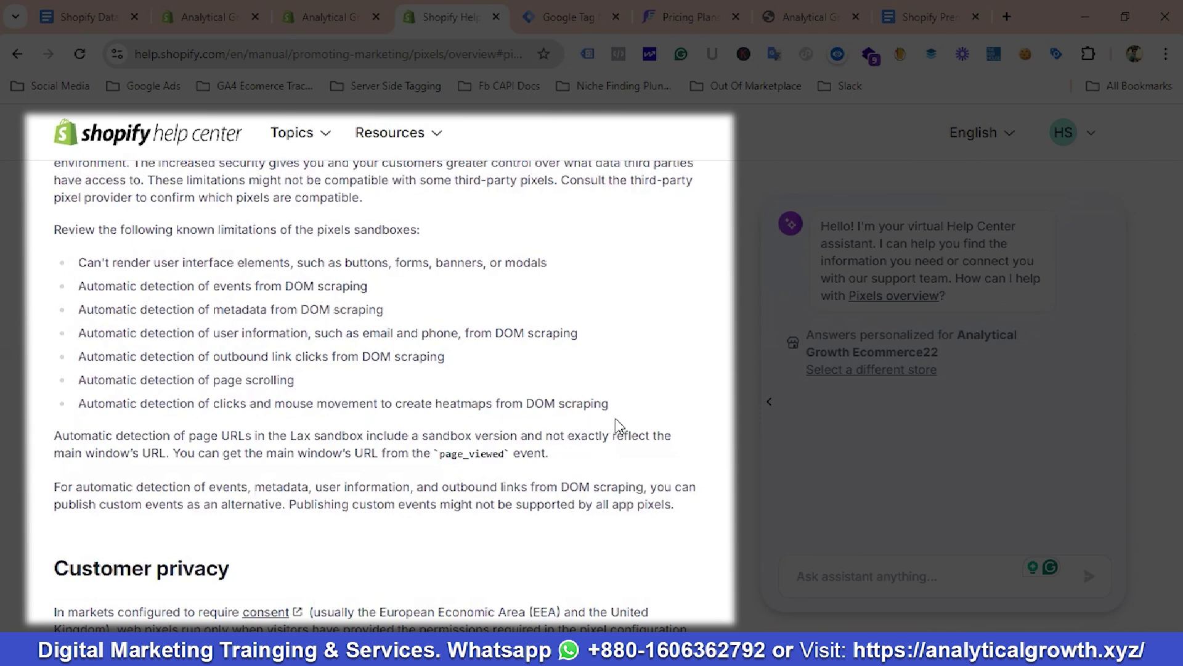
scroll(380, 460, up, 1)
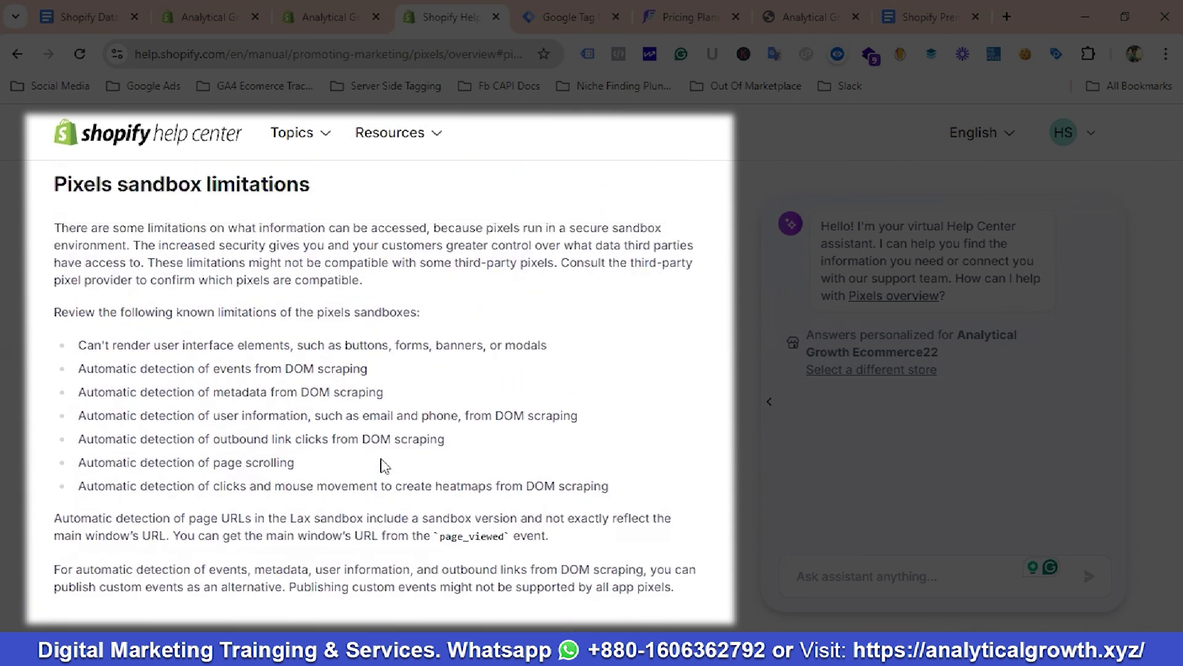
scroll(381, 465, up, 5)
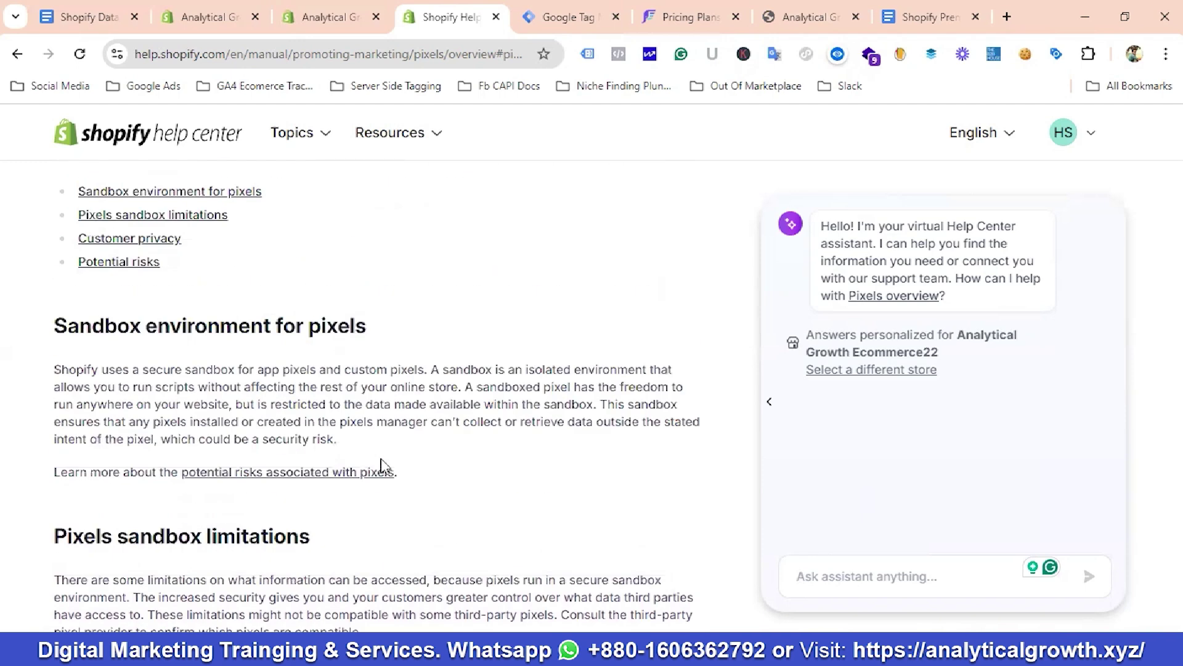
In the GA4 Ecommerce Tracking pixel's customer privacy, set permission to "Not required" and data sale to "Data collected does not qualify as data sale"
click(572, 17)
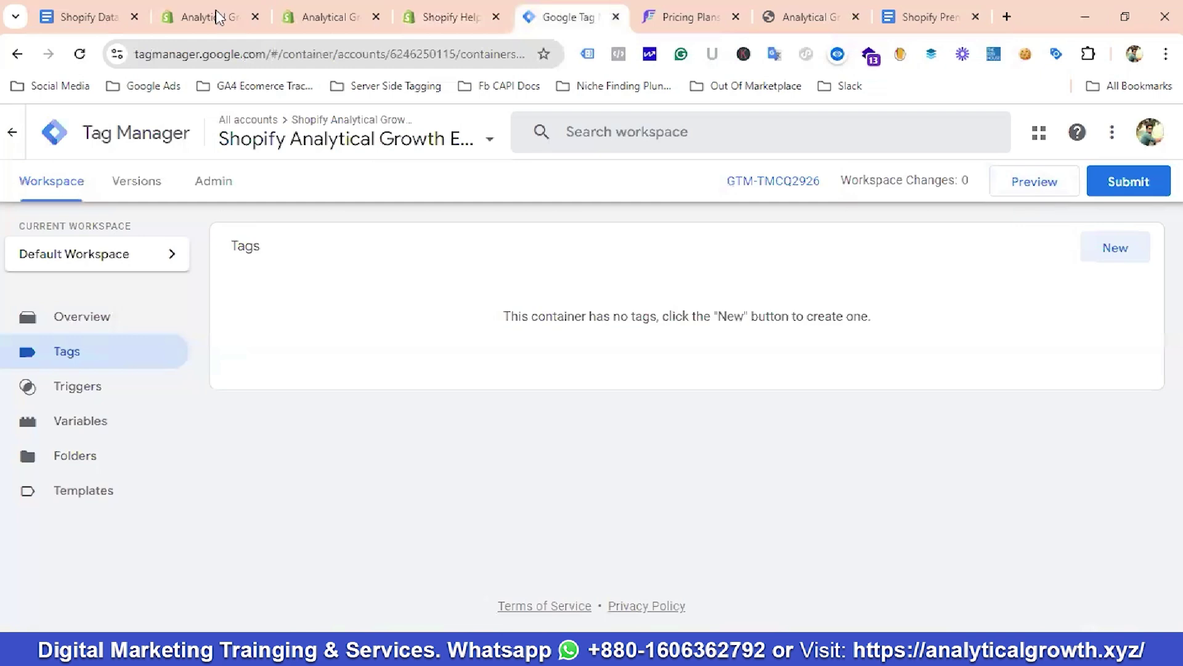
click(325, 16)
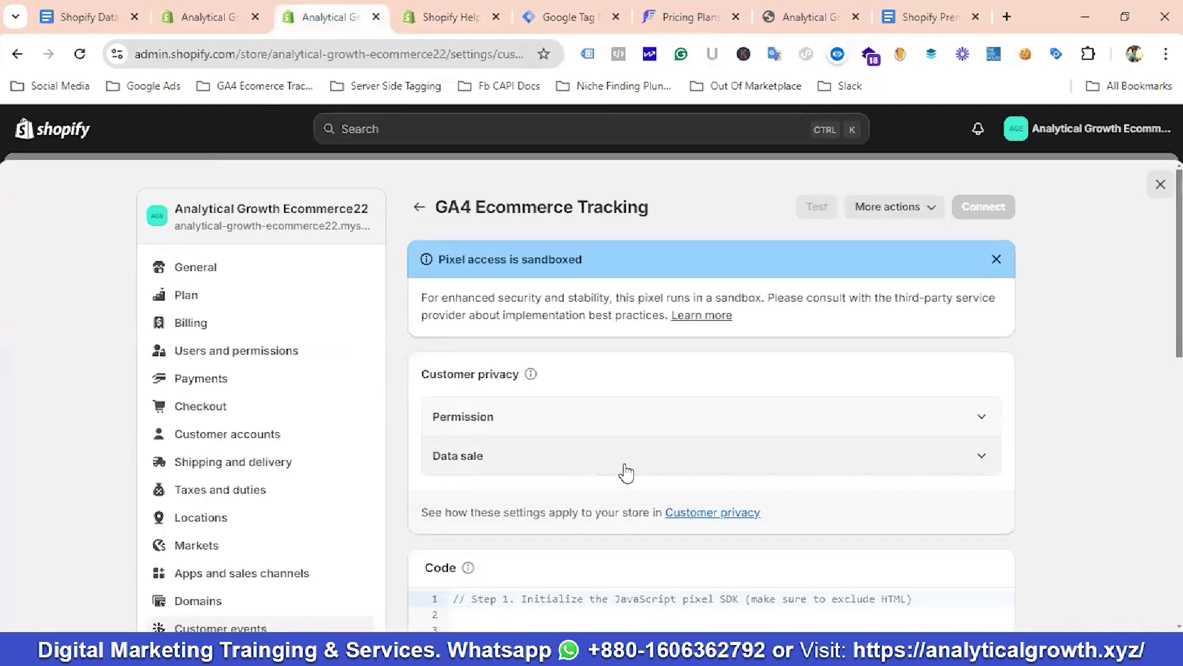
scroll(547, 451, down, 2)
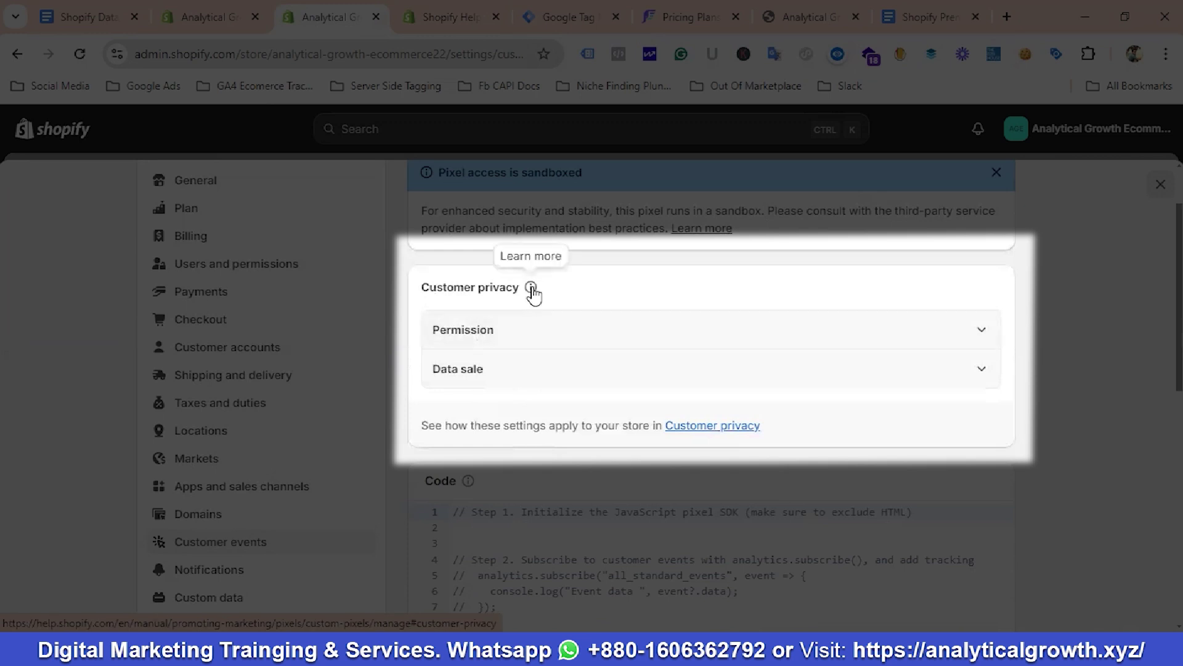
click(489, 336)
scroll(536, 419, down, 1)
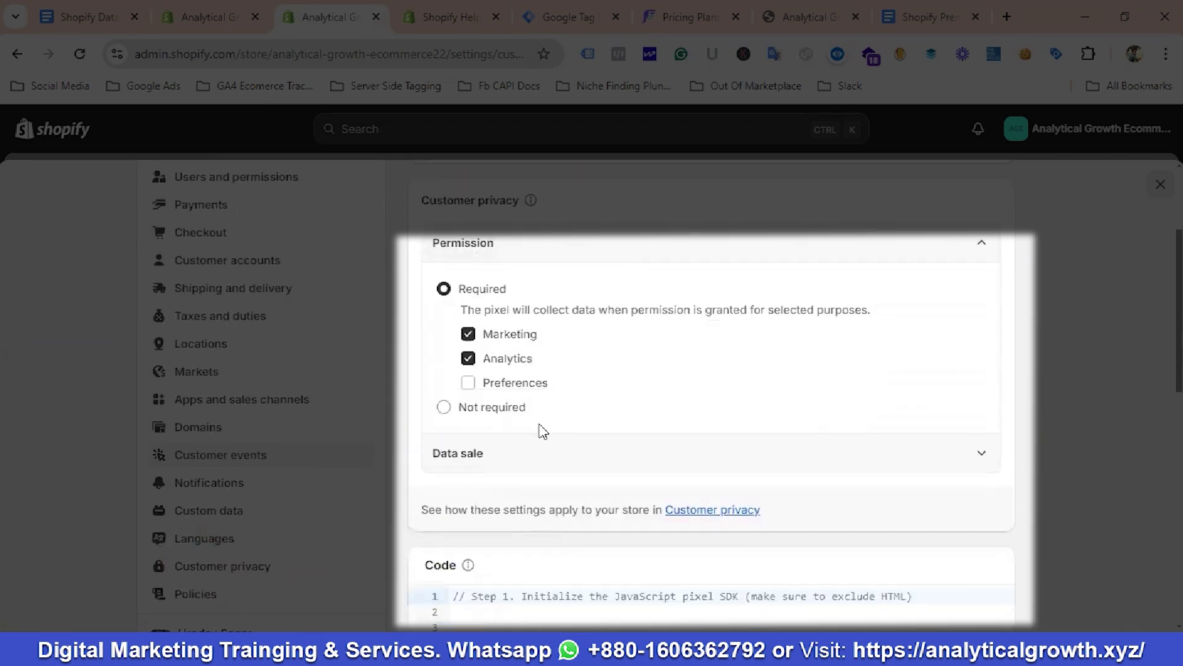
click(485, 409)
click(490, 390)
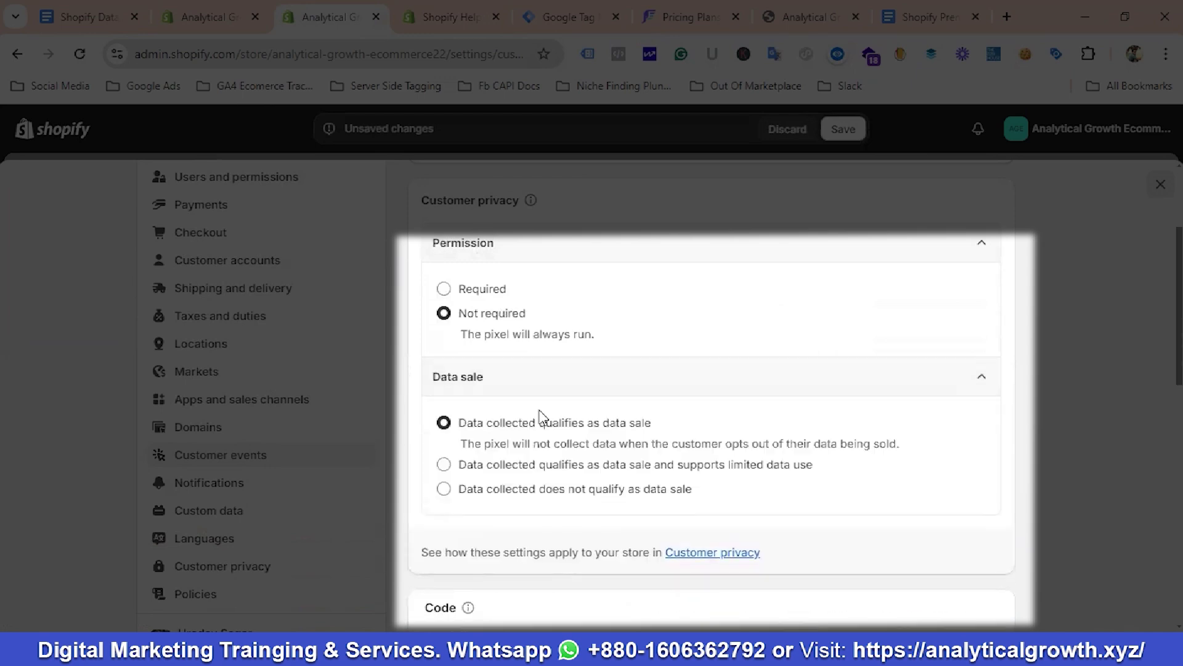
scroll(539, 418, down, 2)
click(444, 314)
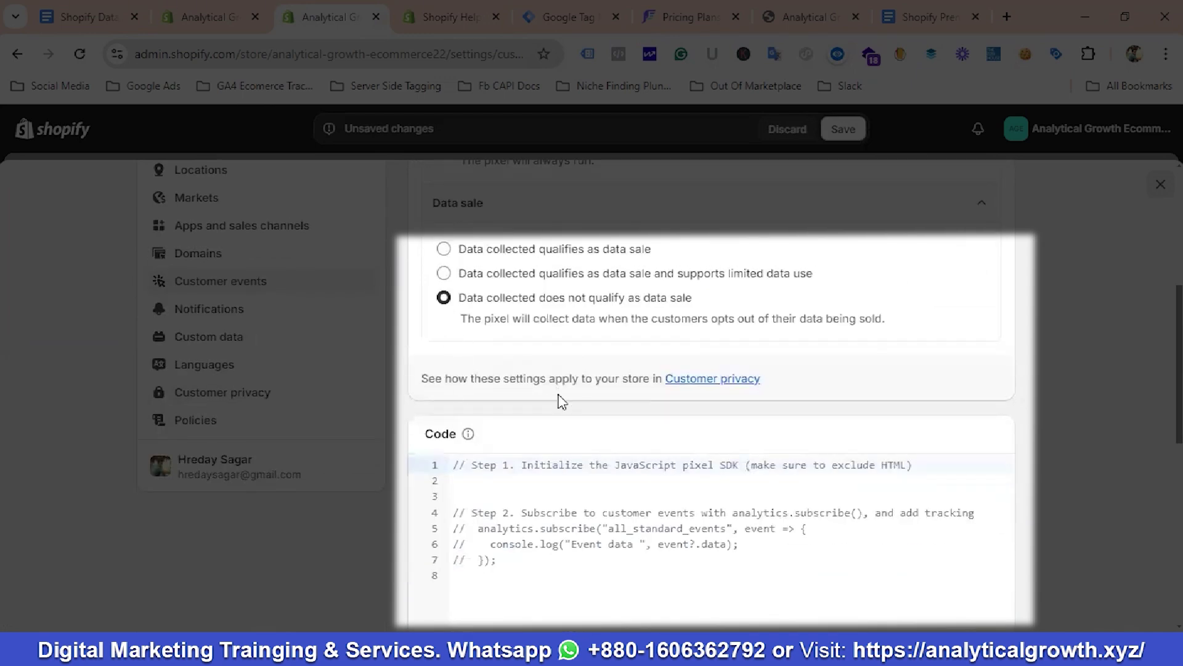
Delete all of the default sample code from the pixel's code editor
scroll(541, 426, down, 1)
drag(499, 492, 452, 383)
key(BackSpace)
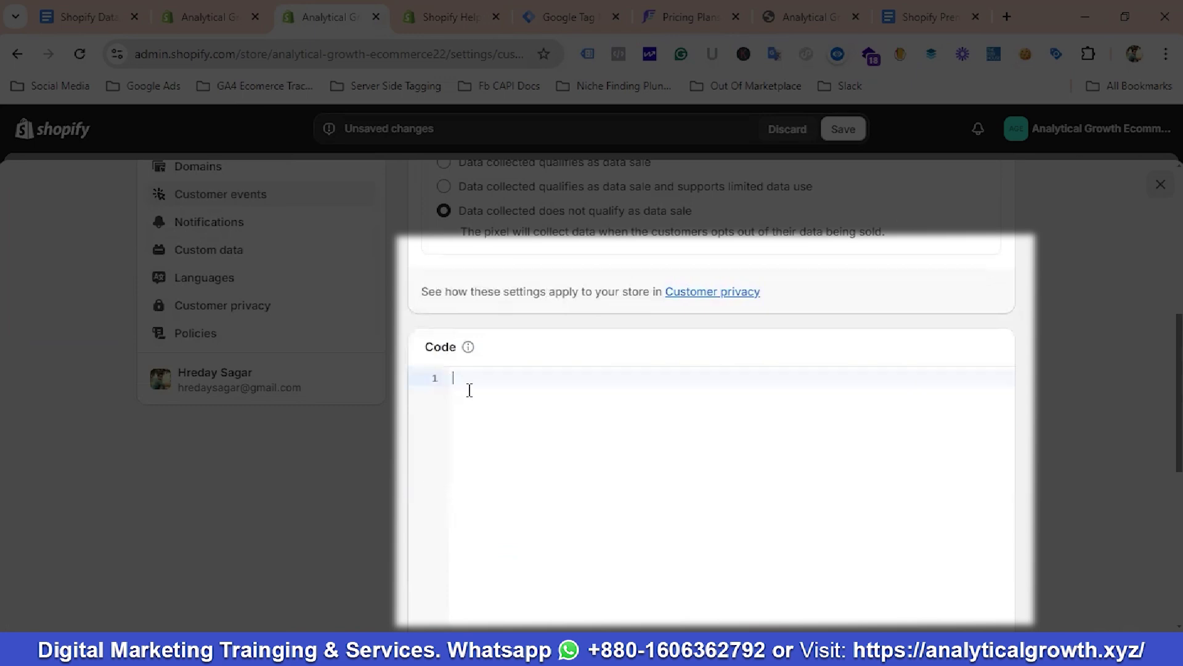
Copy the entire data layer code below the title of the "Shopify Data Layer Using Customer Event" document and return to the custom pixel
click(86, 17)
scroll(429, 430, down, 2)
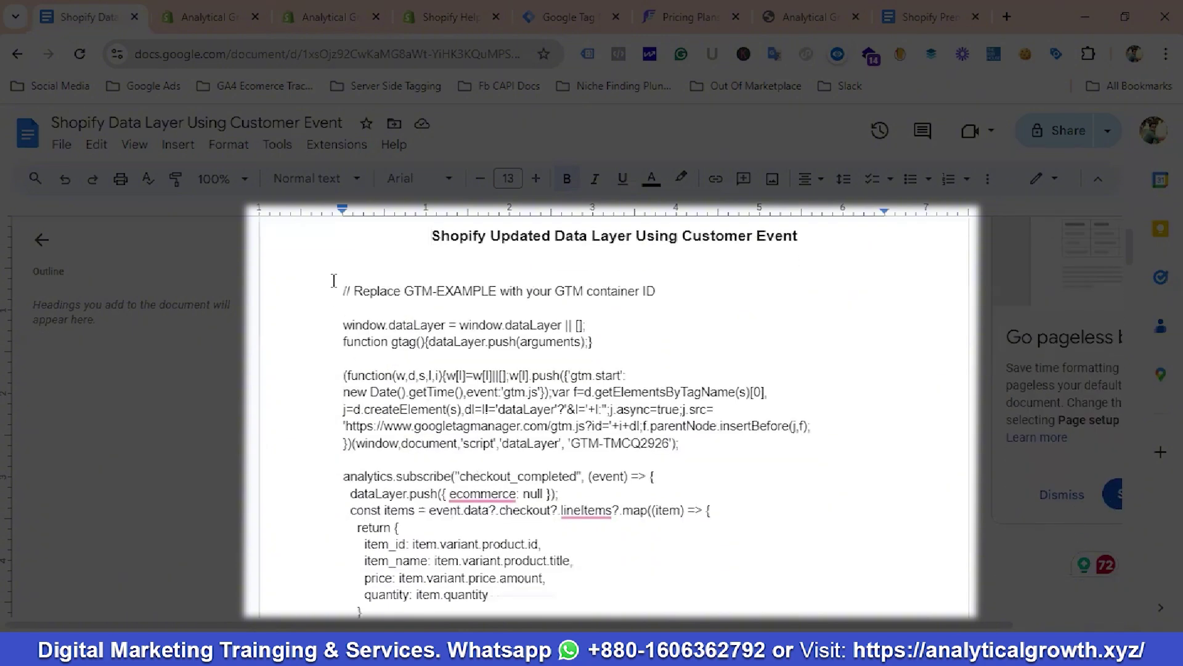
drag(336, 294, 744, 574)
scroll(742, 560, down, 9)
scroll(751, 503, down, 2)
scroll(665, 558, down, 5)
click(655, 548)
scroll(655, 548, down, 5)
scroll(695, 552, down, 10)
scroll(766, 581, down, 6)
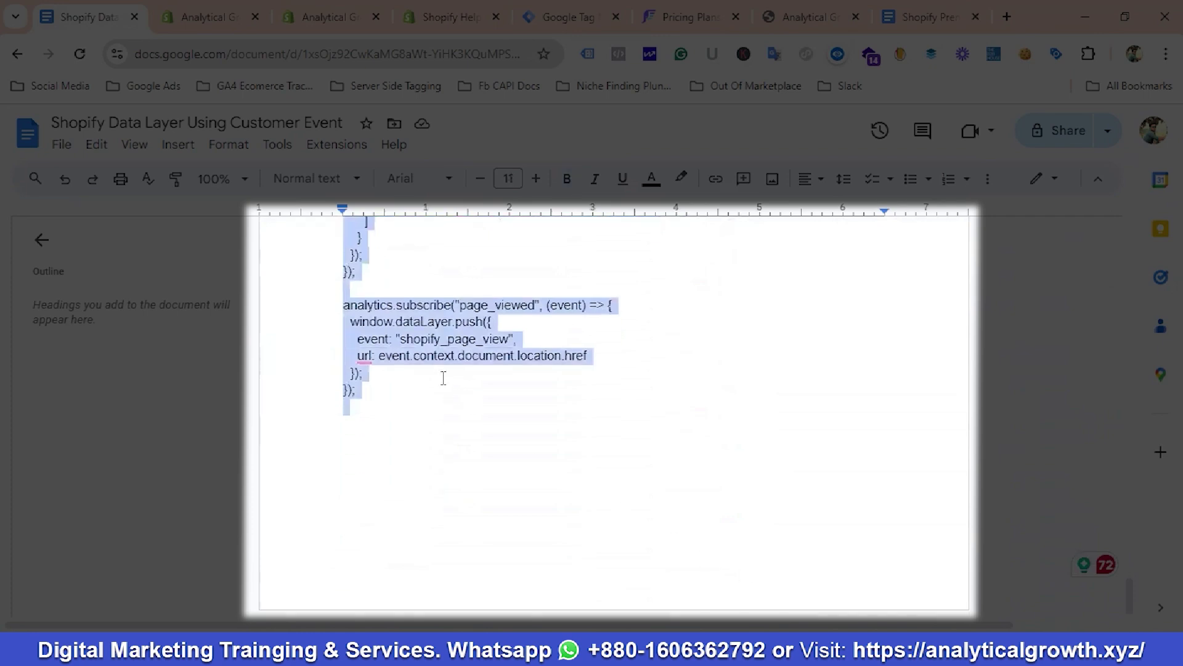
right_click(432, 358)
key(Up)
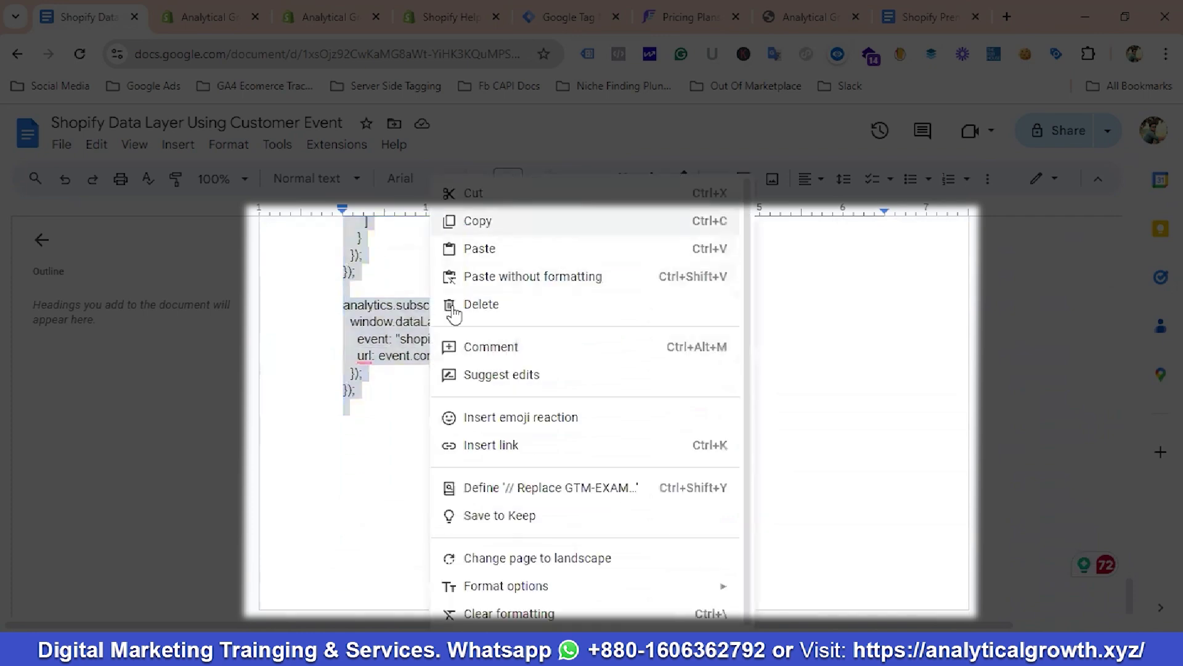
key(Return)
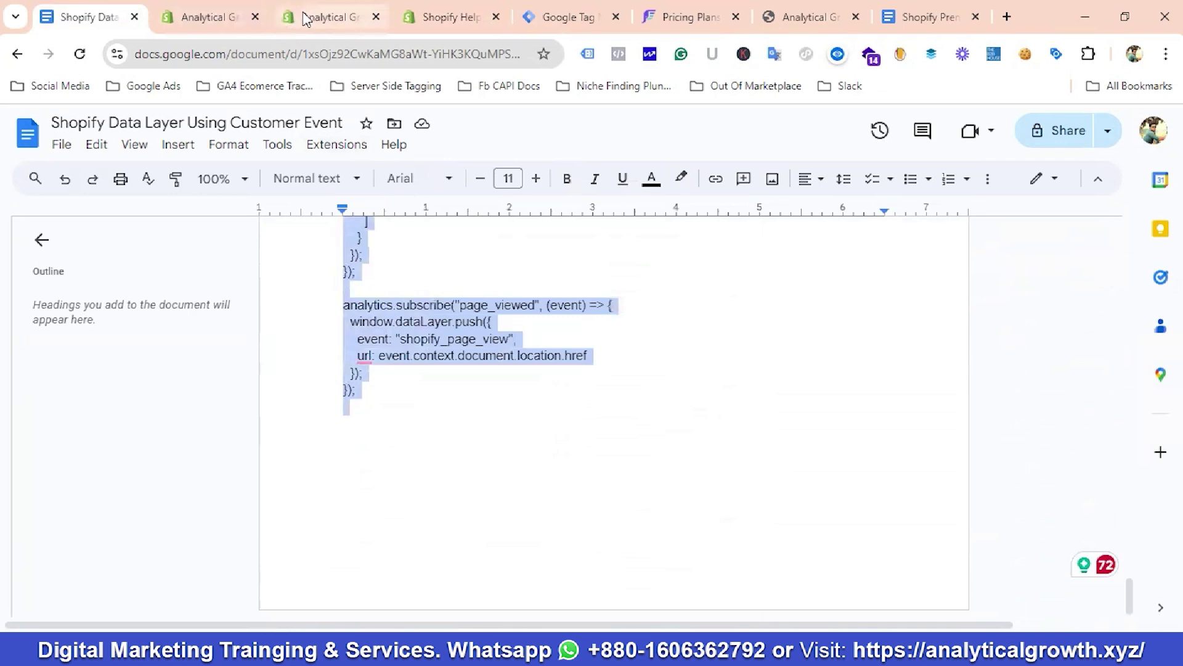
click(305, 18)
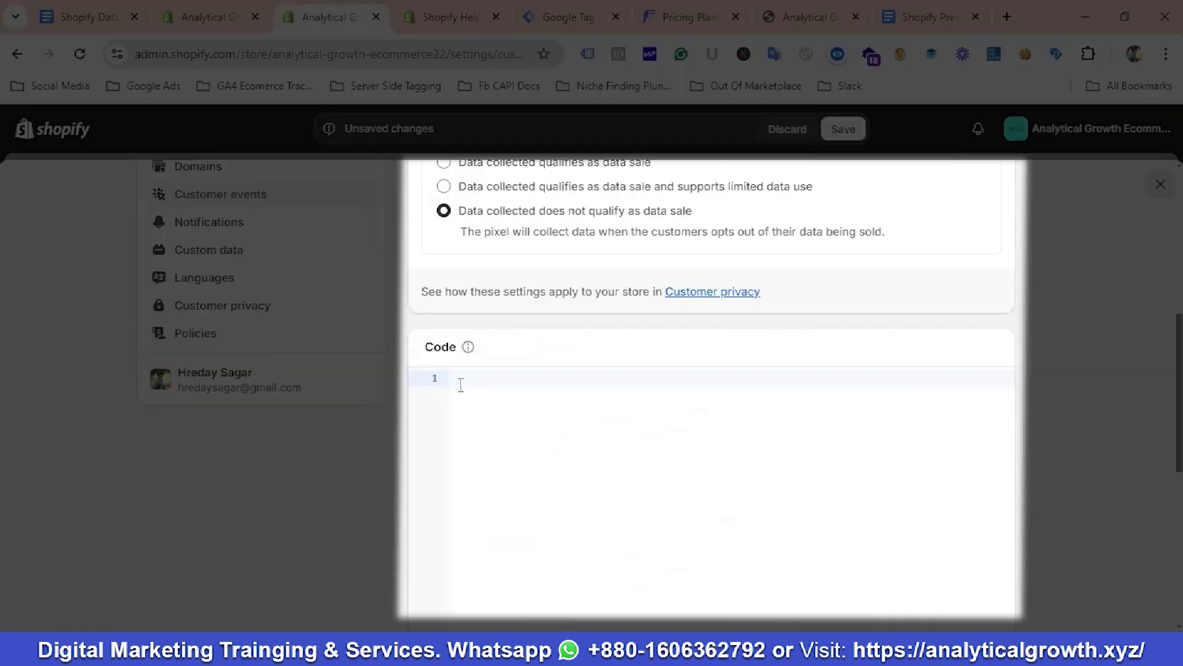
Paste the copied data layer code into the empty code editor of the GA4 Ecommerce Tracking pixel
key(ctrl+v)
scroll(578, 461, up, 20)
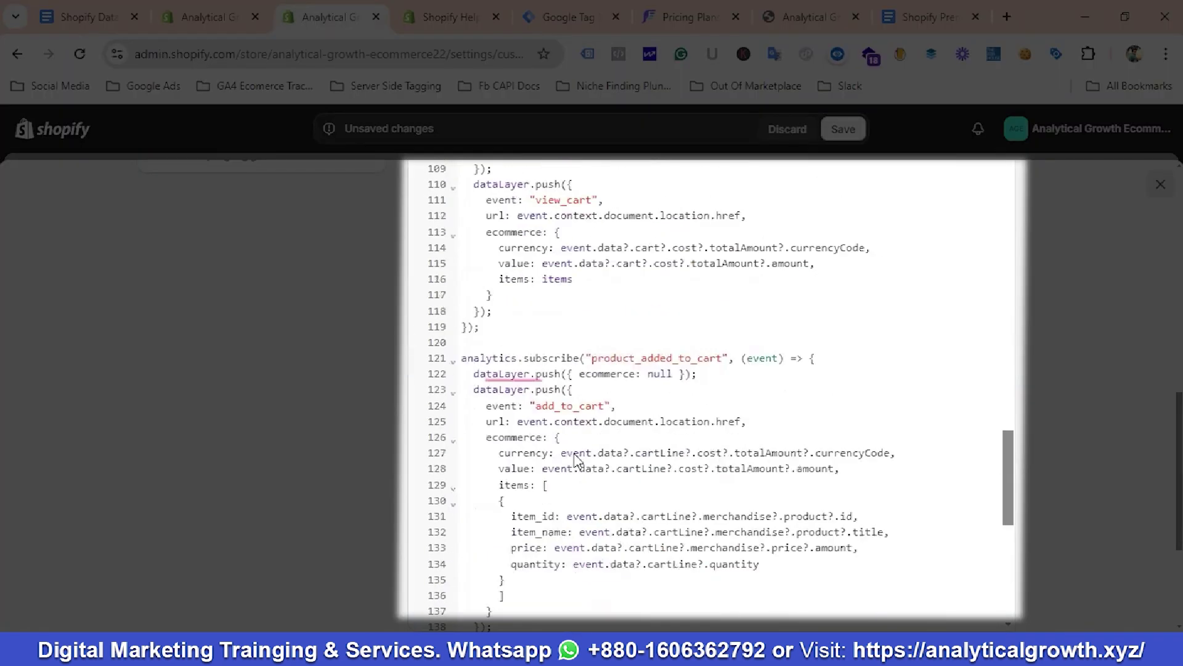
scroll(575, 454, up, 5)
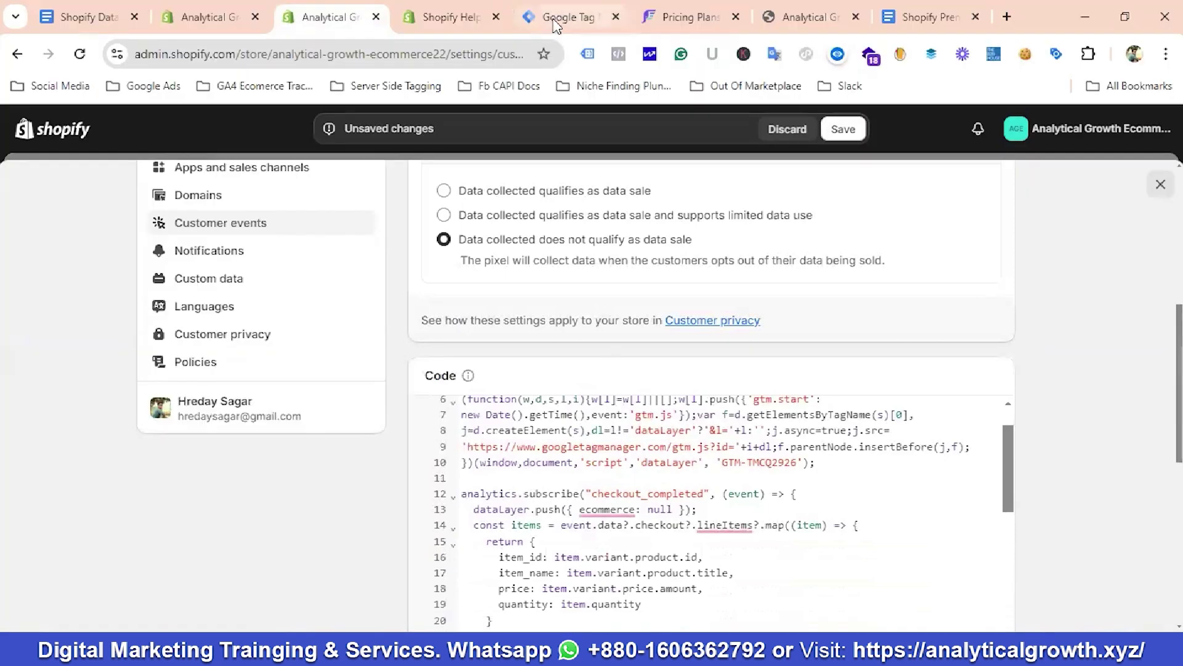
Compare the GTM container ID in the pixel code with the Tag Manager container's ID, and save the pixel
click(558, 18)
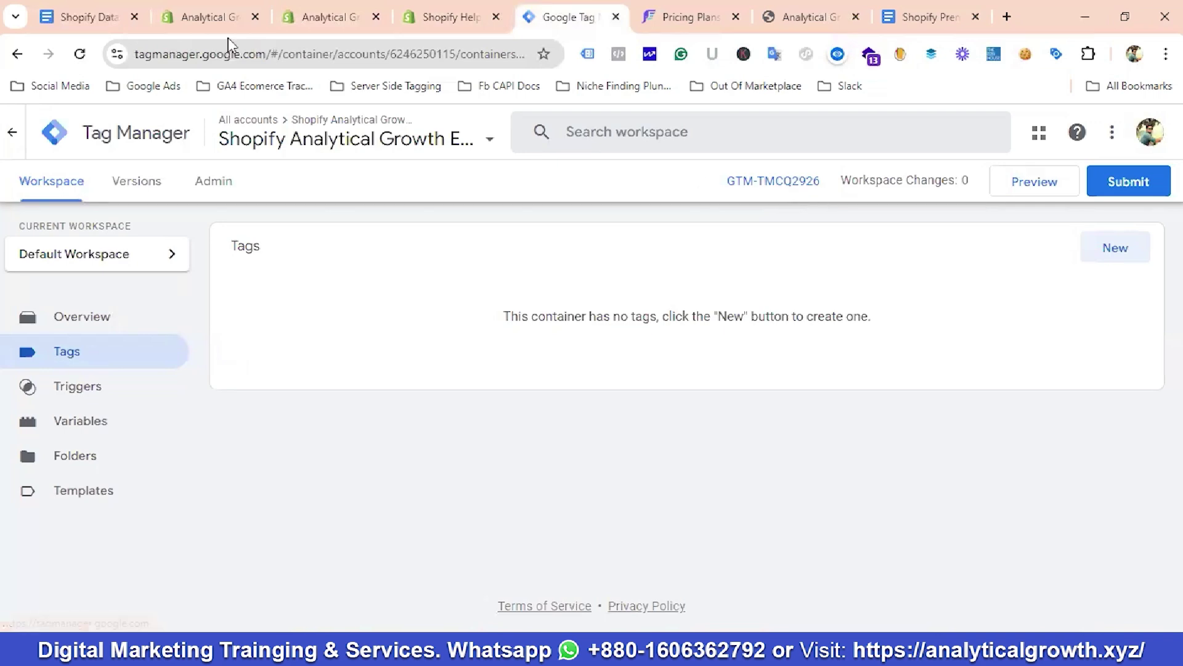
click(333, 18)
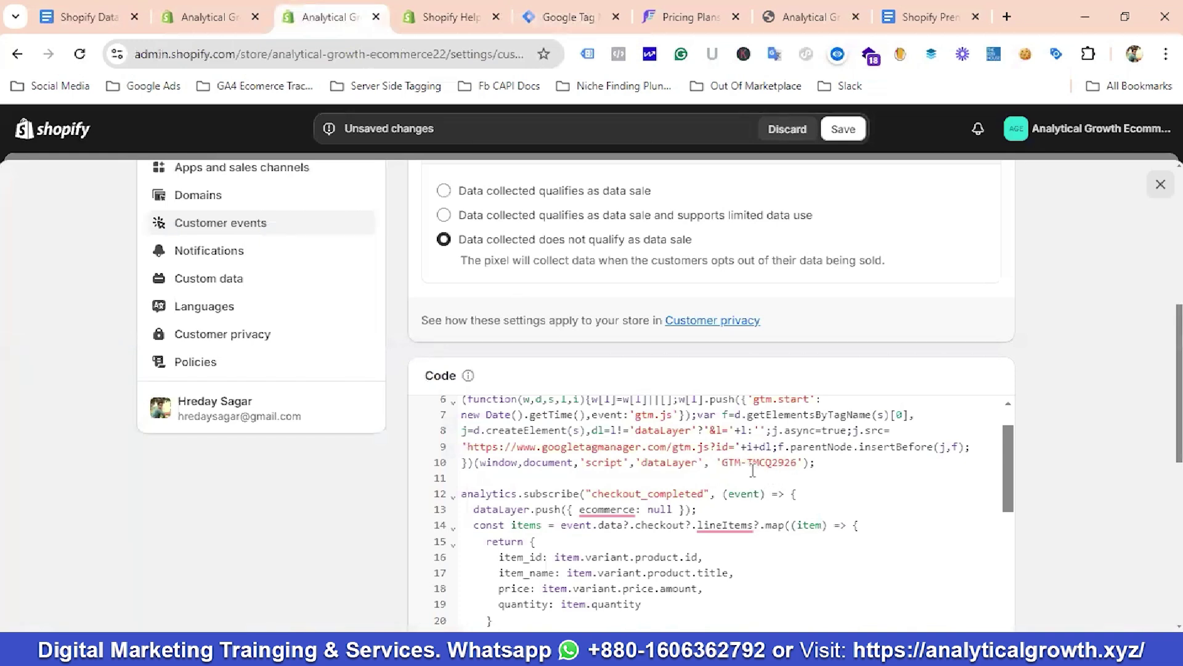
click(844, 129)
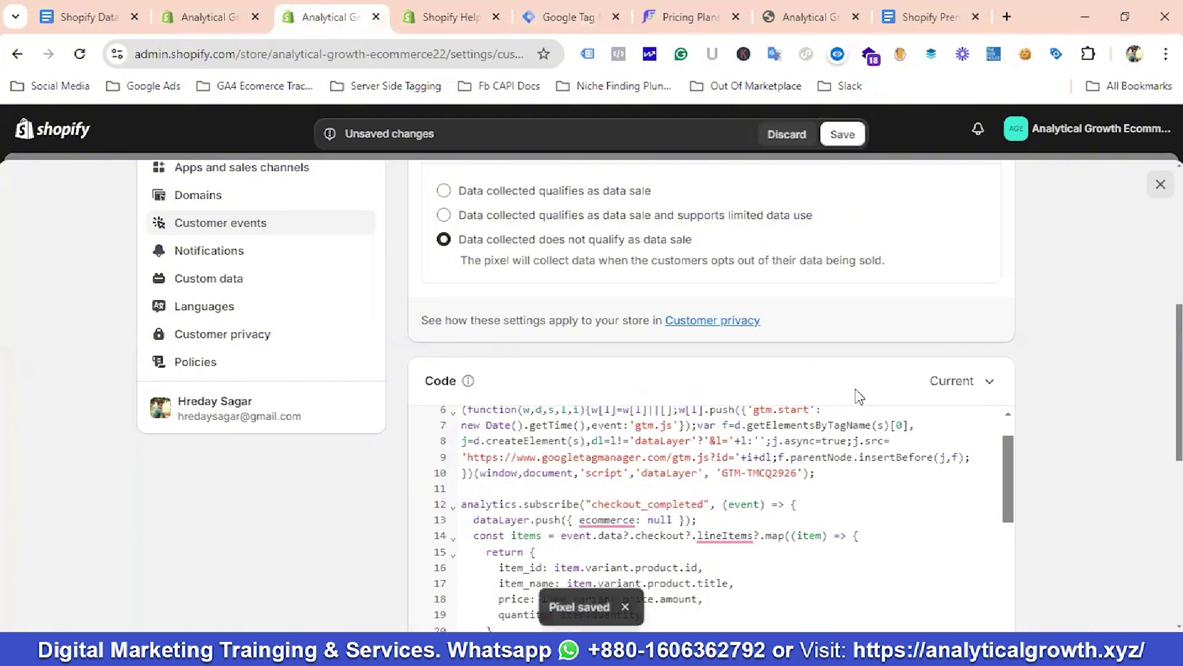
Connect the GA4 Ecommerce Tracking pixel to the Analytical Growth Ecommerce22 store and confirm the connection
scroll(841, 397, down, 10)
scroll(918, 449, down, 20)
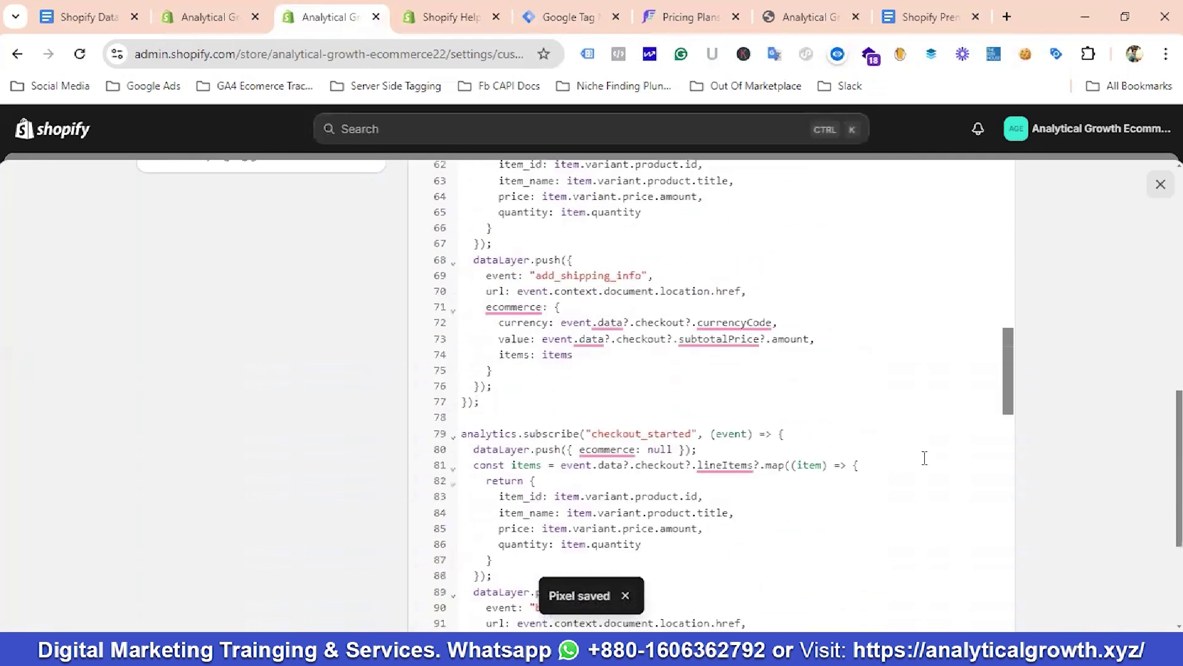
scroll(899, 468, down, 6)
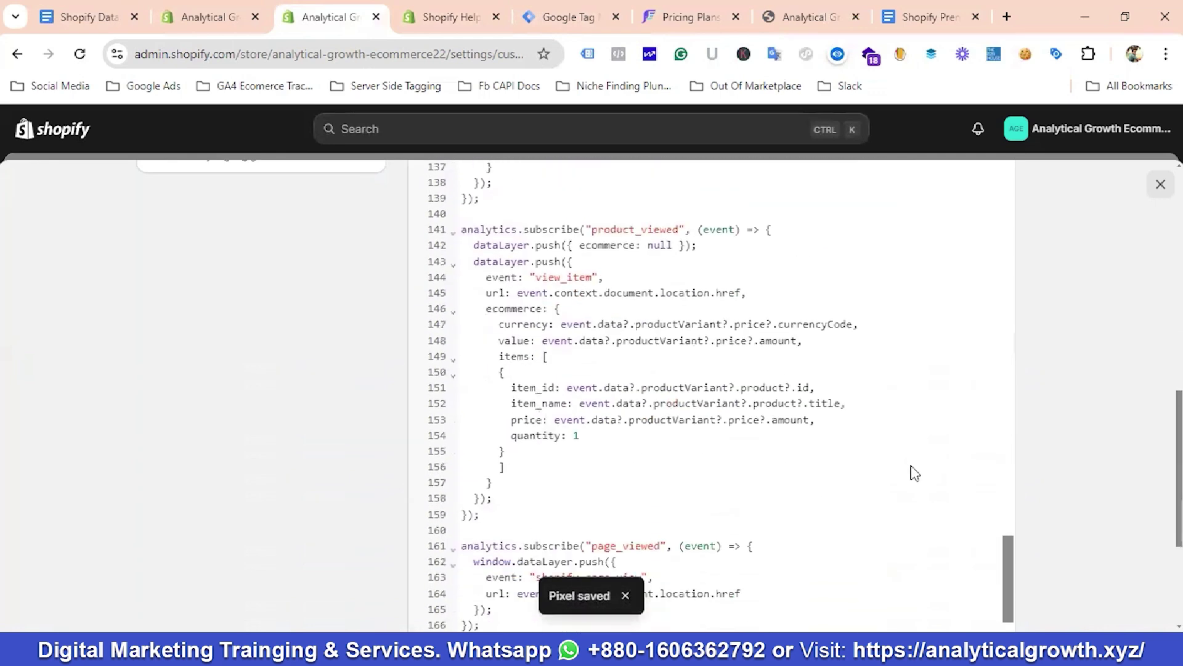
click(985, 458)
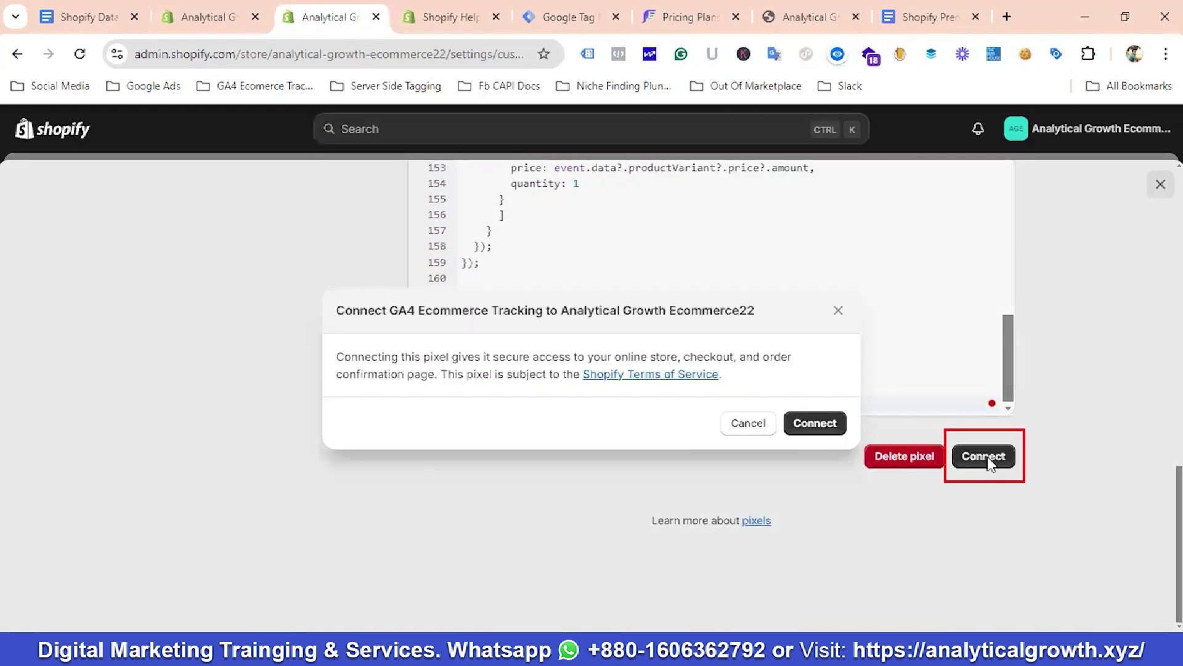
click(809, 424)
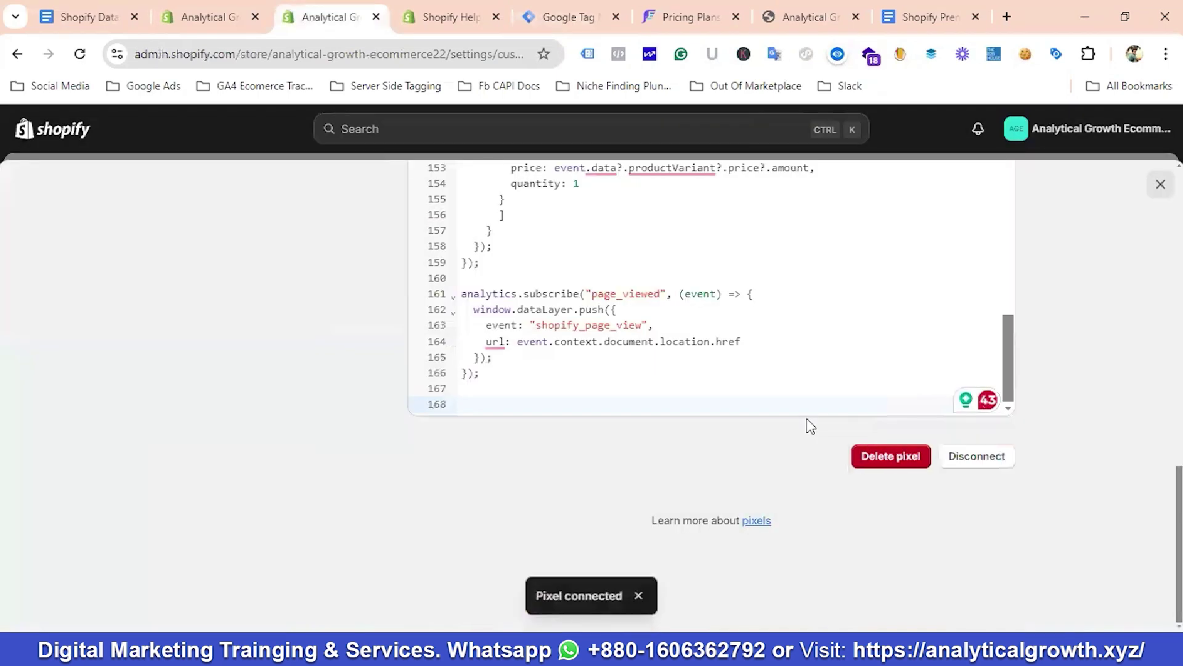
scroll(810, 425, up, 12)
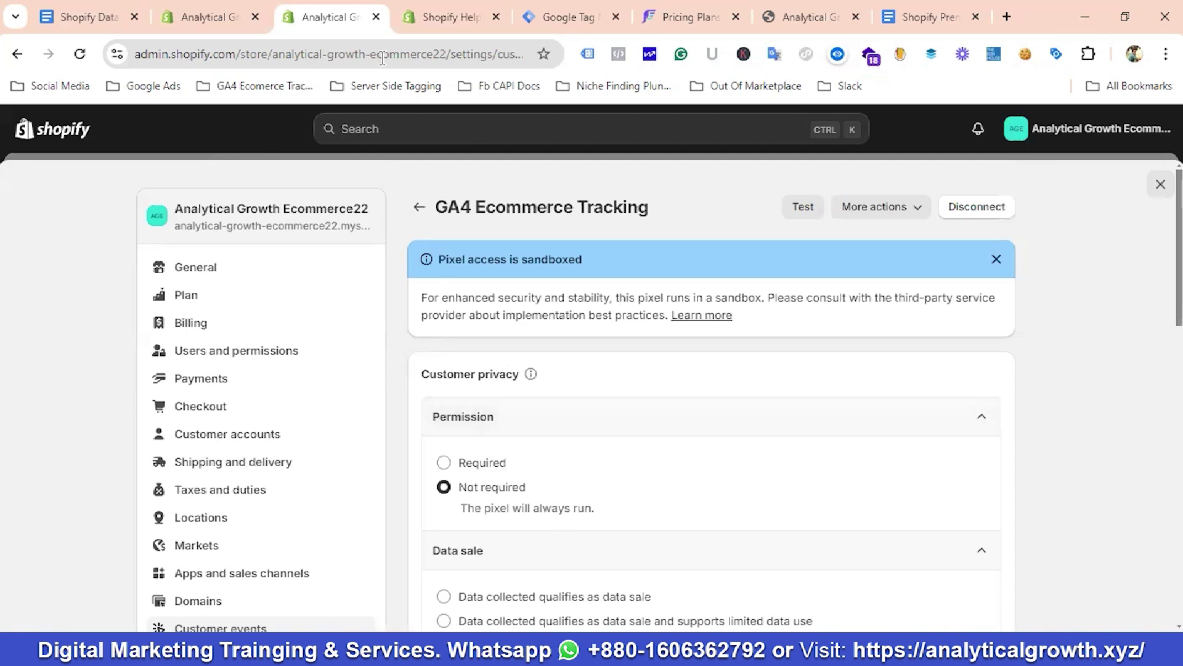
Close the pixel settings, reload the Analytical Growth Ecommerce22 storefront, and open the Bangladeshi T Shirt product page
click(375, 16)
click(698, 20)
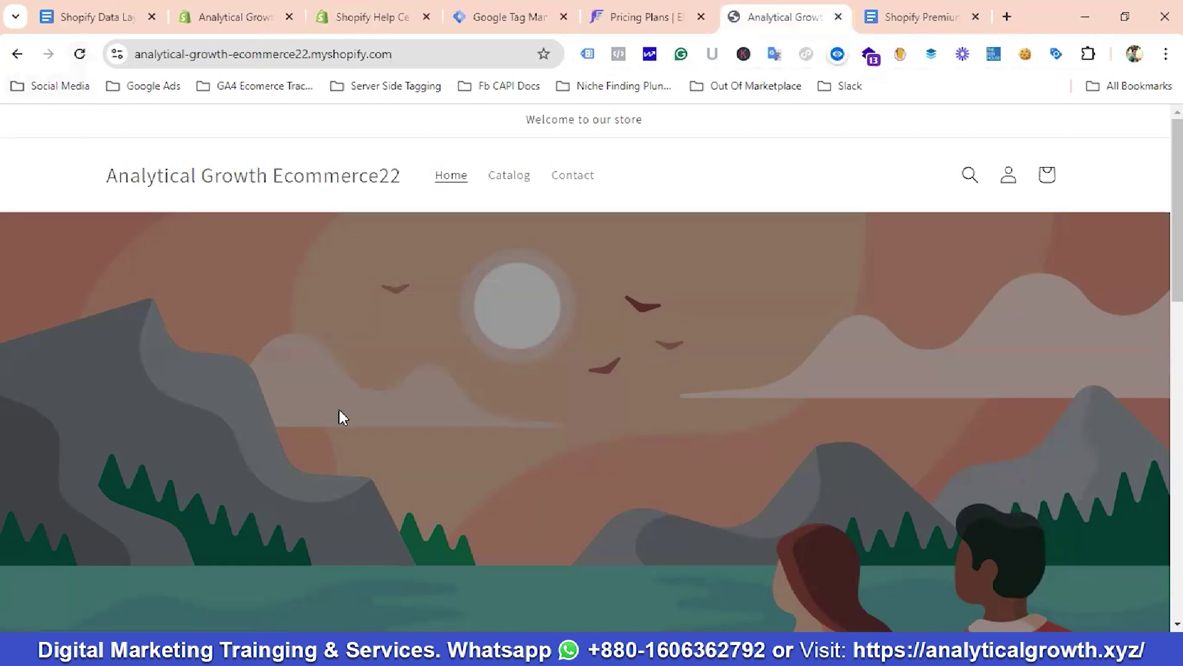
scroll(343, 417, down, 10)
scroll(367, 436, up, 5)
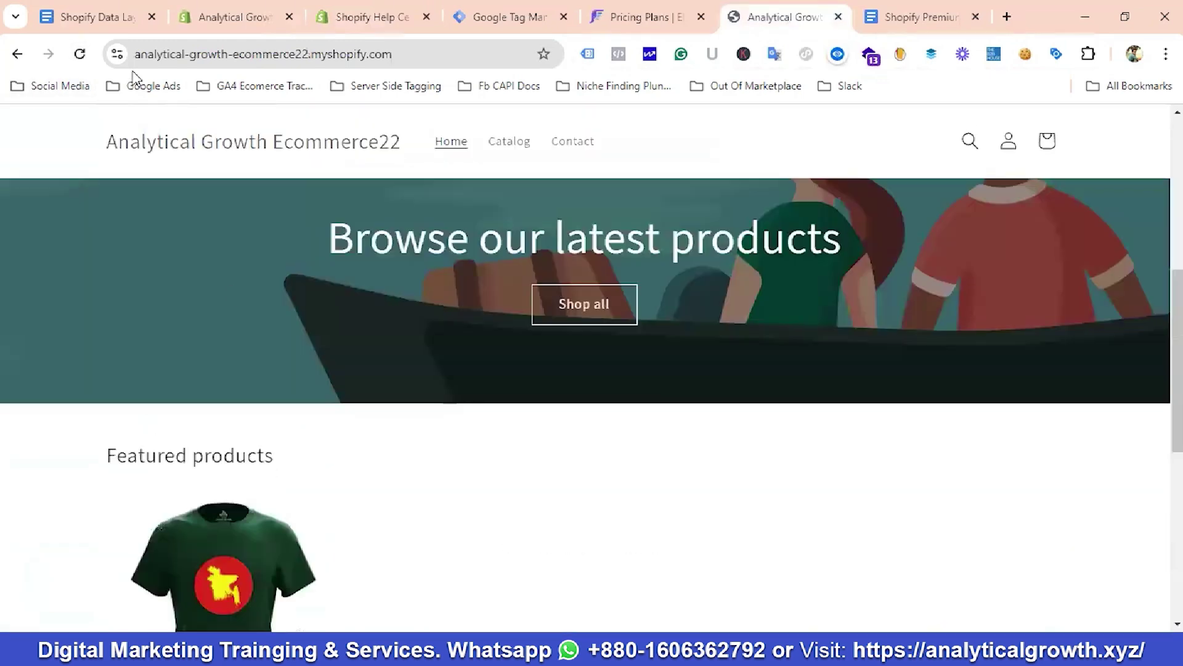
click(80, 55)
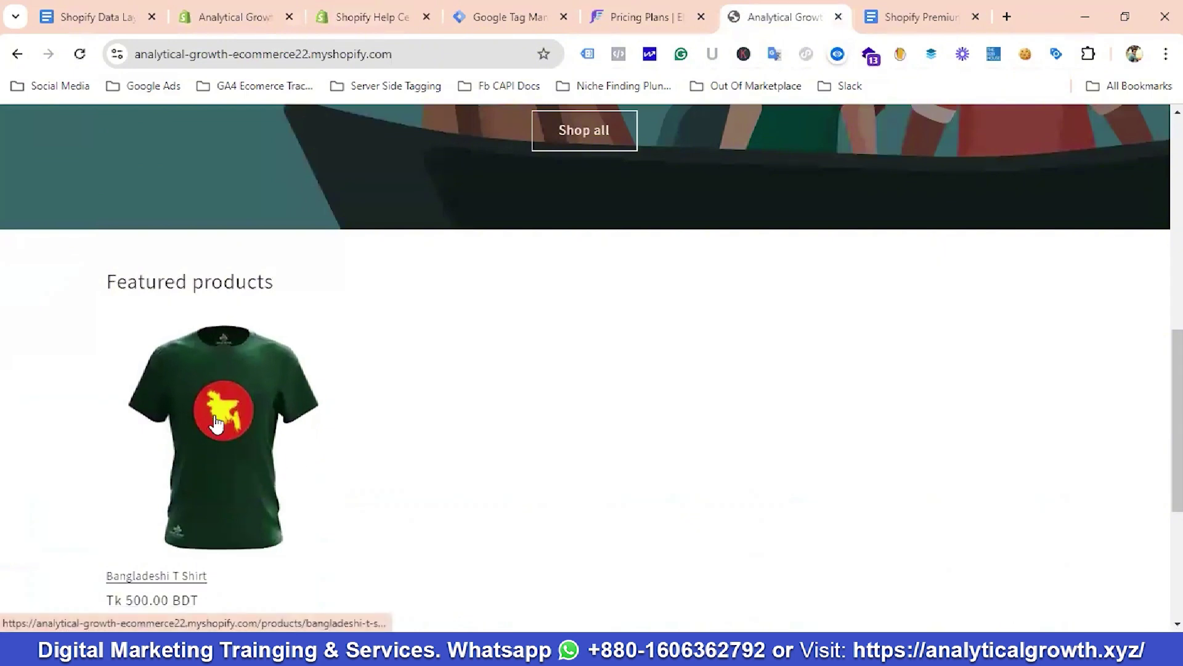
click(216, 424)
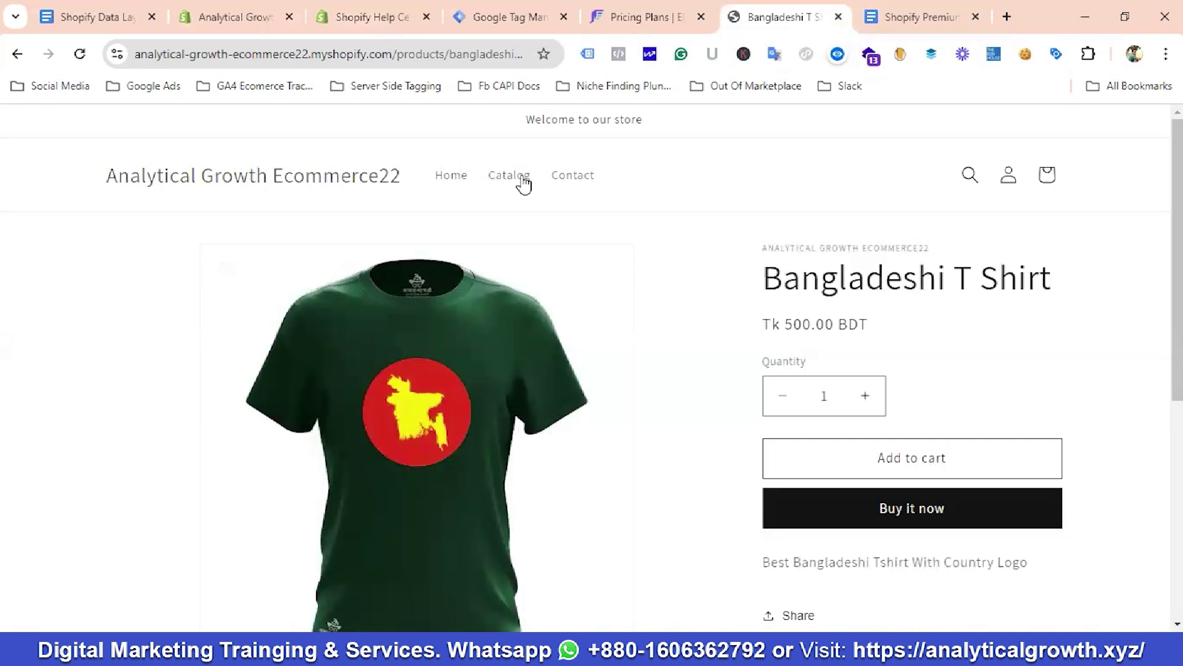
Enable Tag Assistant Legacy for the Bangladeshi T Shirt page and reload the page
click(589, 55)
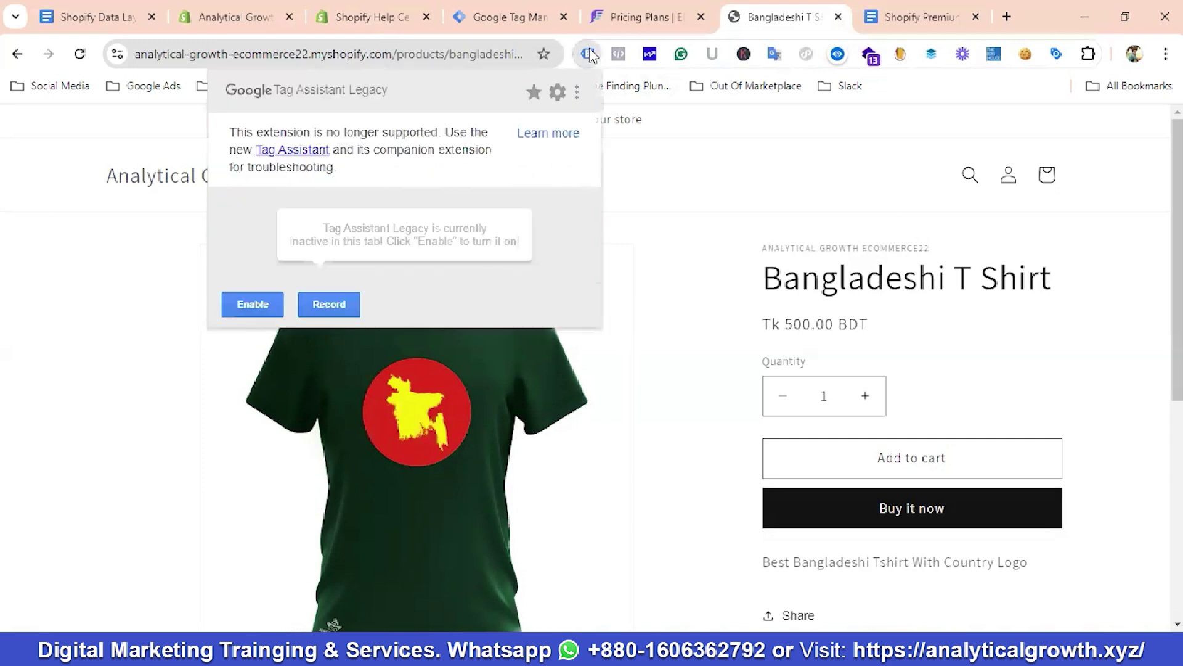
click(253, 304)
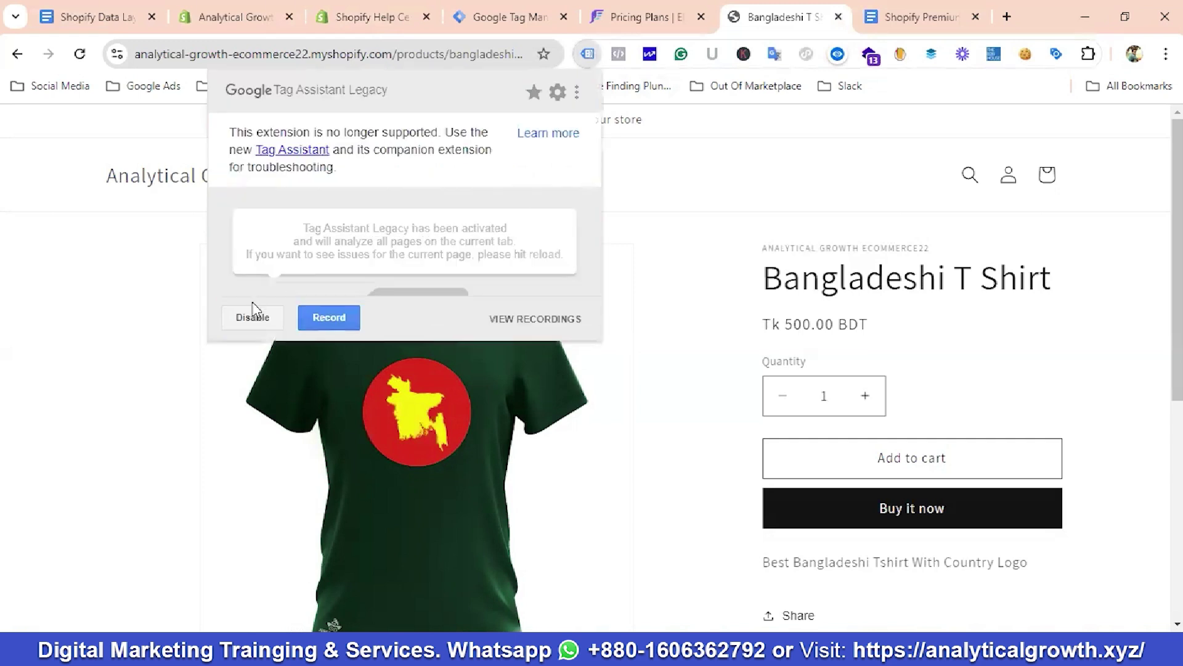
click(84, 151)
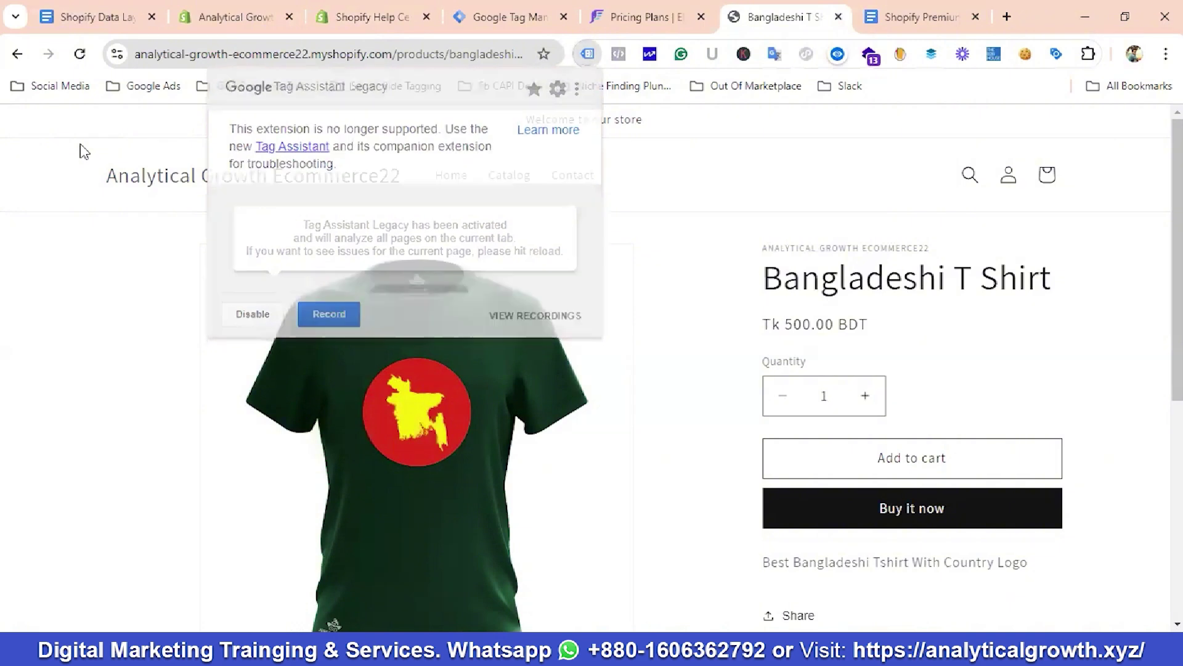
click(80, 55)
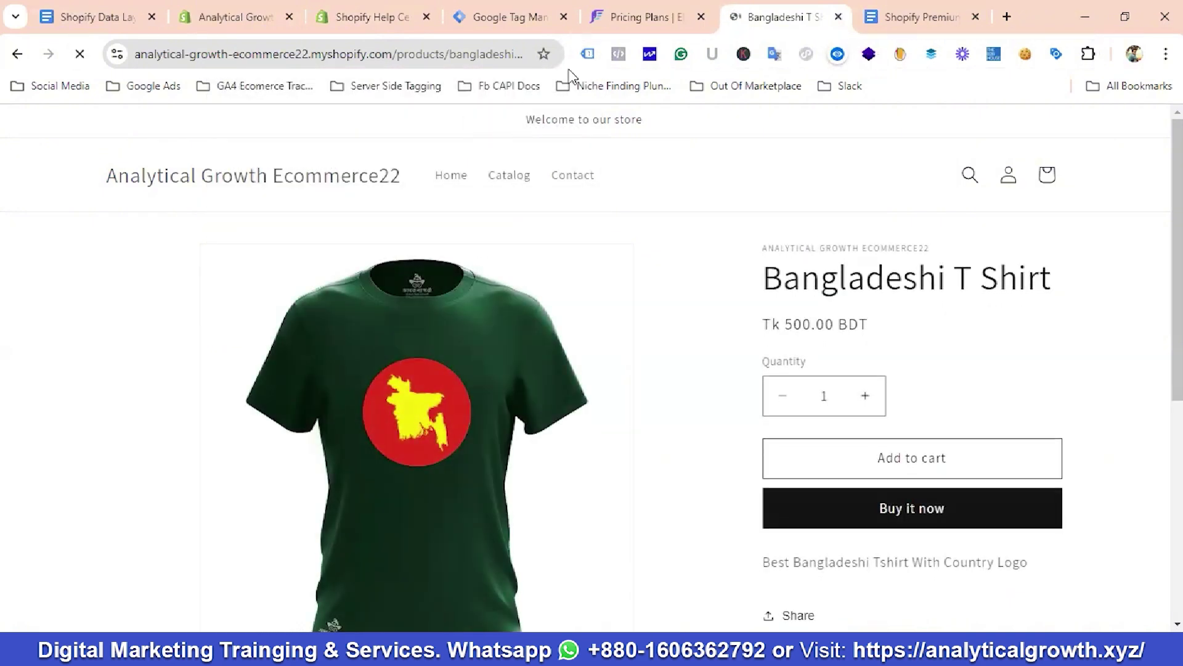
View the Google Tag Manager container's data layer in the Tag Assistant Legacy results, and close the results
click(589, 56)
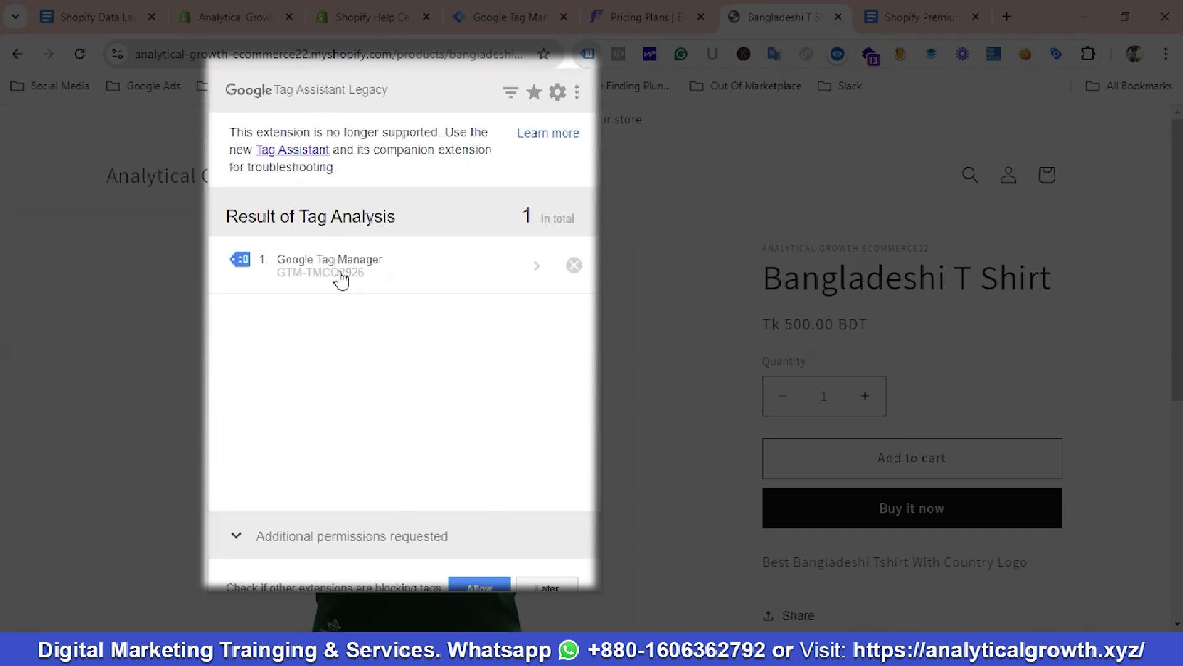
click(300, 278)
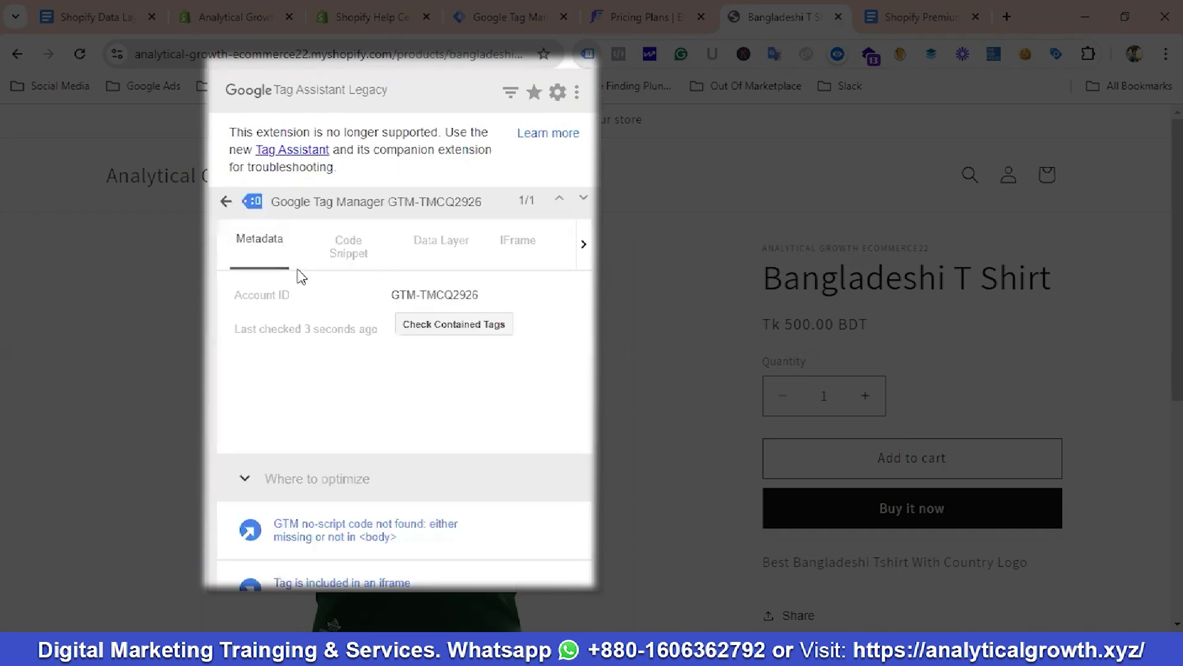
click(440, 240)
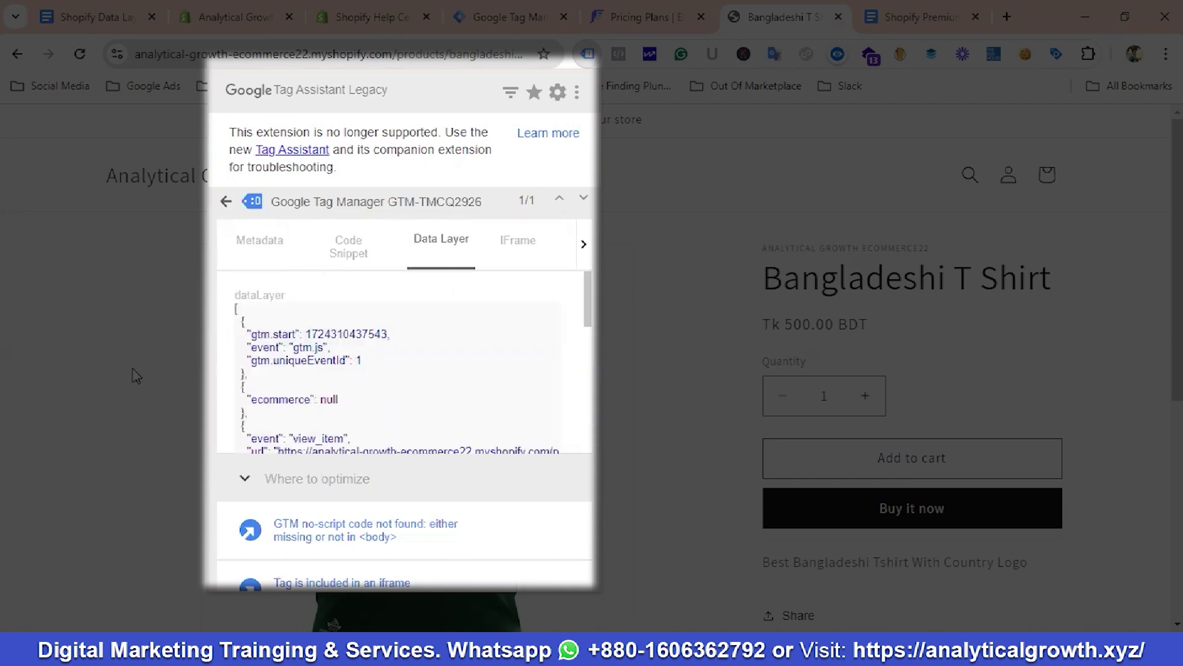
click(97, 239)
scroll(383, 435, down, 2)
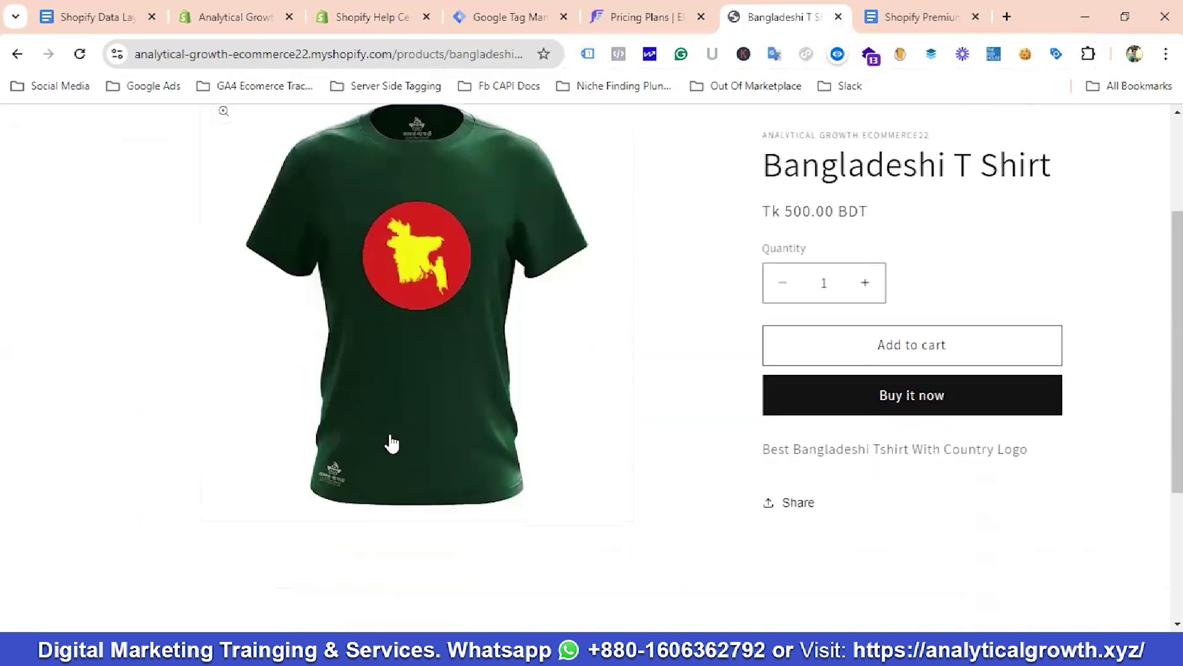
scroll(391, 443, up, 2)
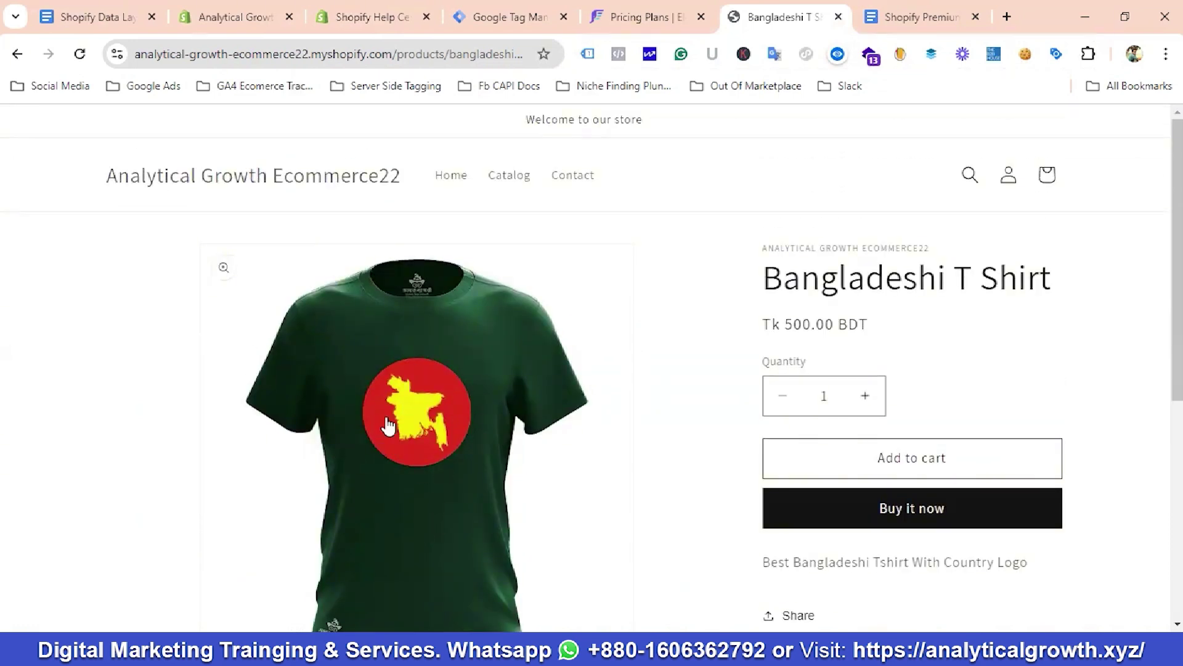
Examine the view_item and shopify_page_view events in the container's data layer with Tag Assistant Legacy
click(587, 53)
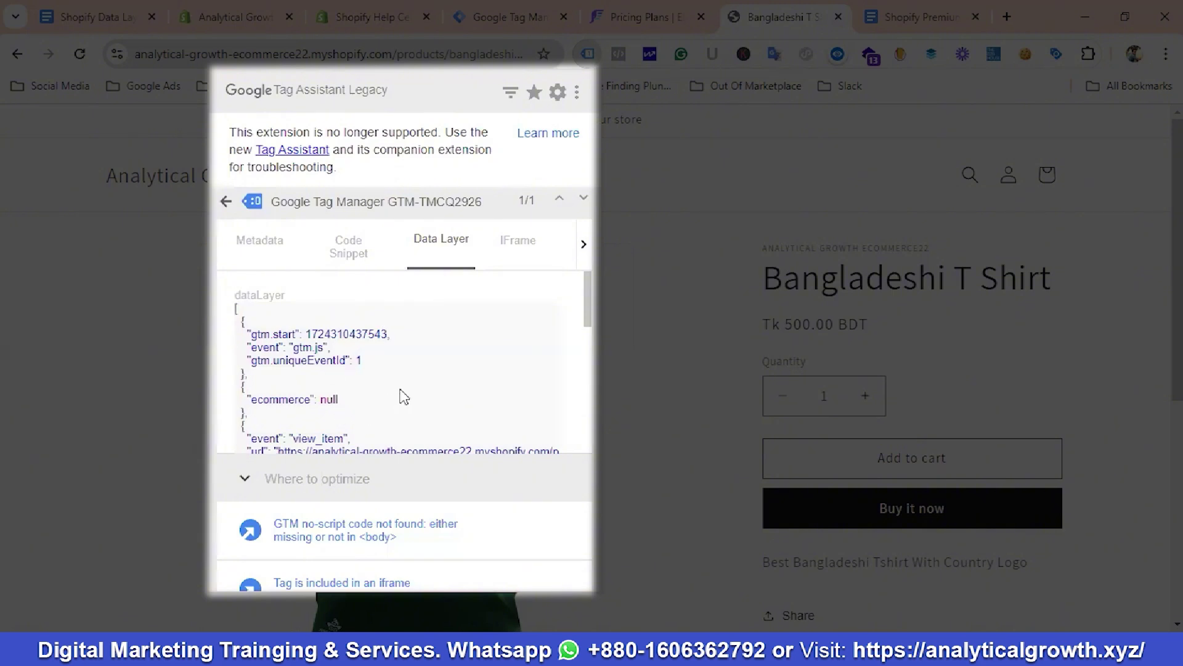
scroll(407, 395, down, 2)
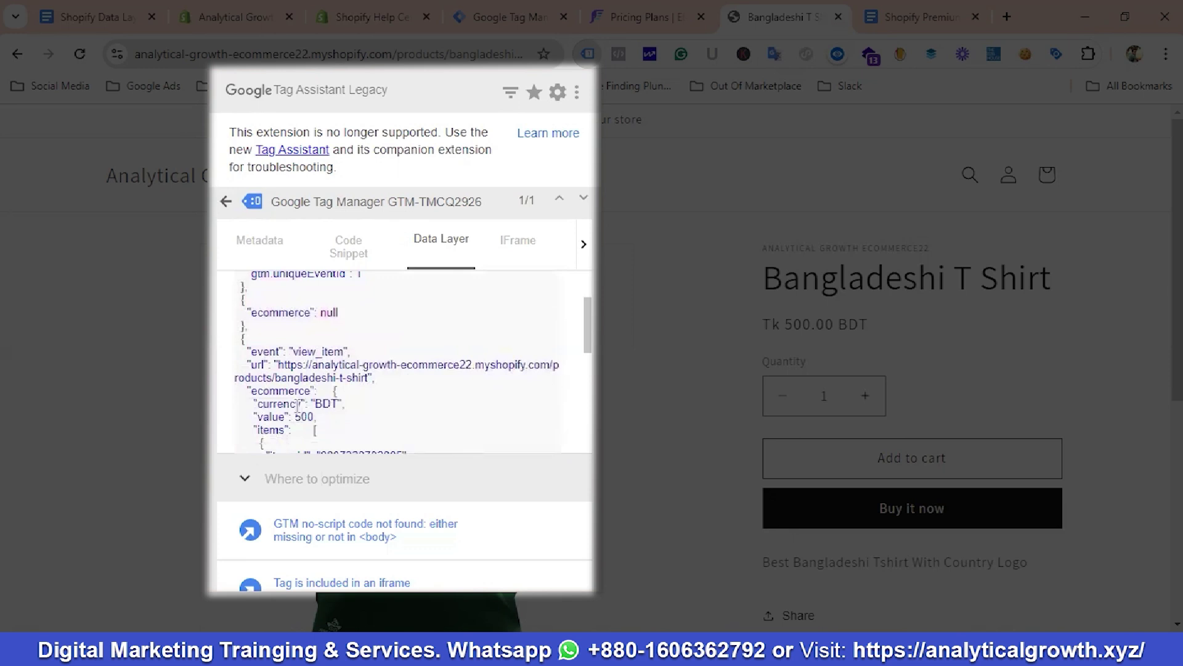
scroll(307, 395, down, 2)
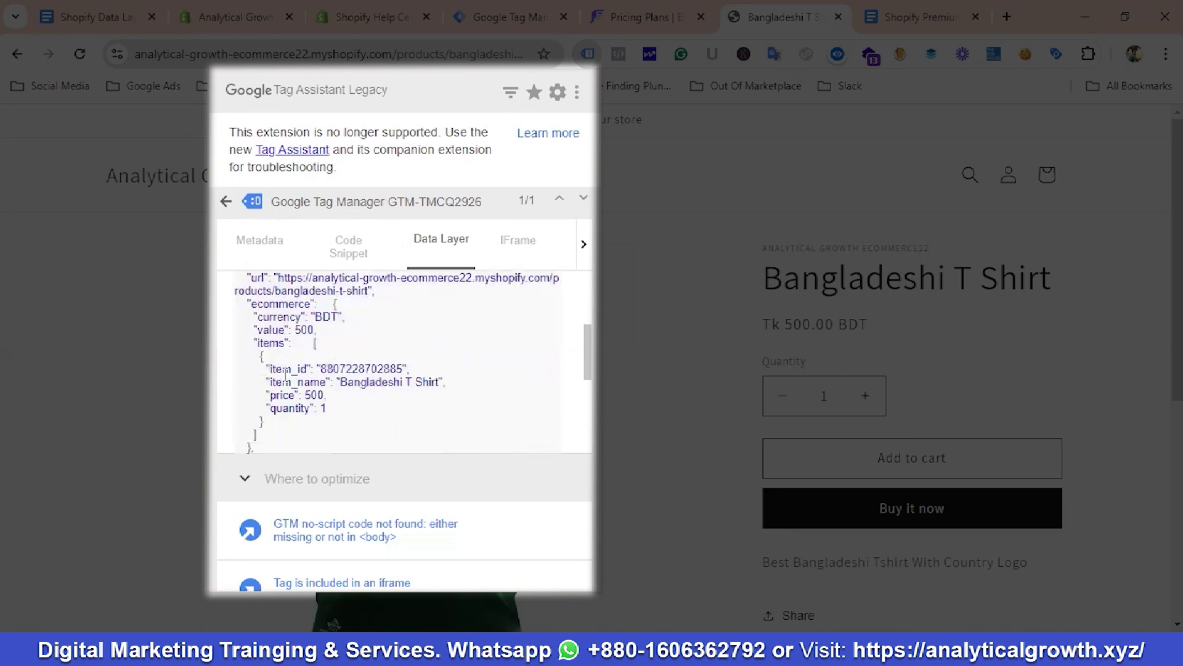
scroll(285, 375, down, 2)
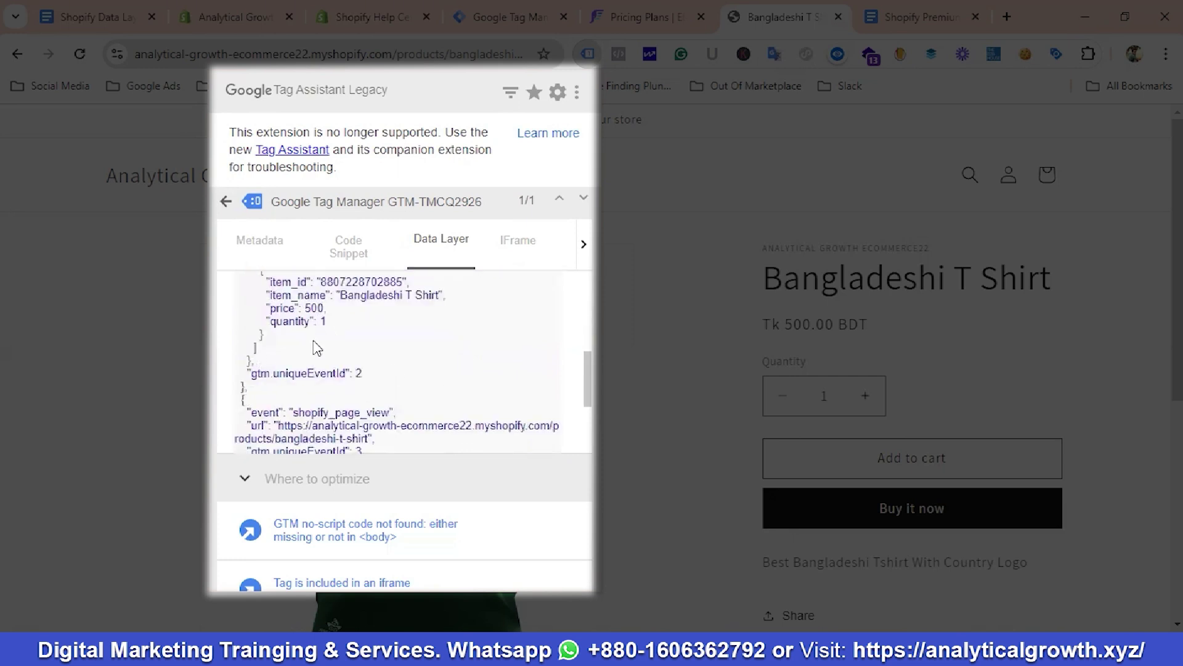
scroll(317, 343, down, 2)
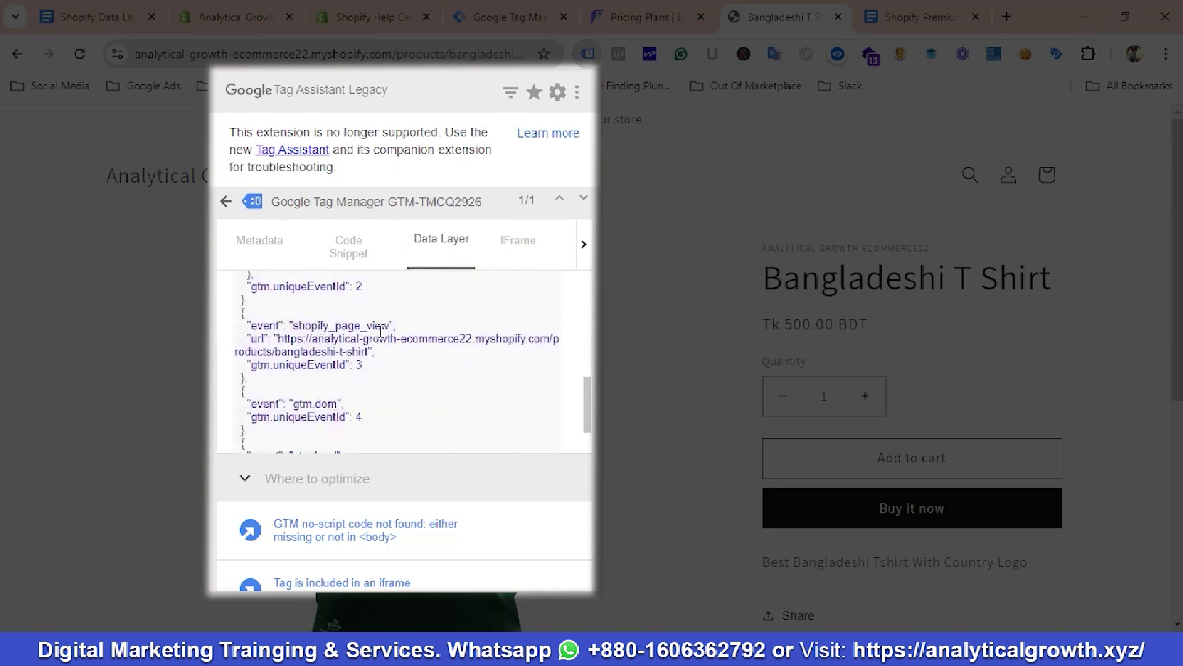
drag(295, 325, 390, 323)
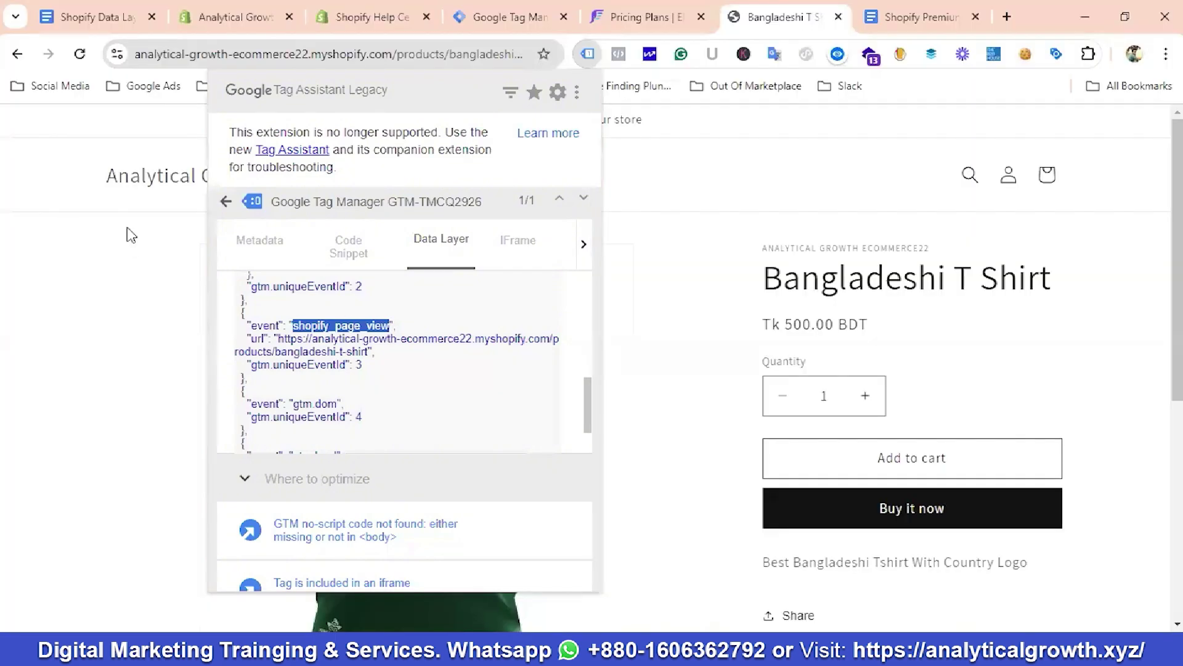
click(127, 229)
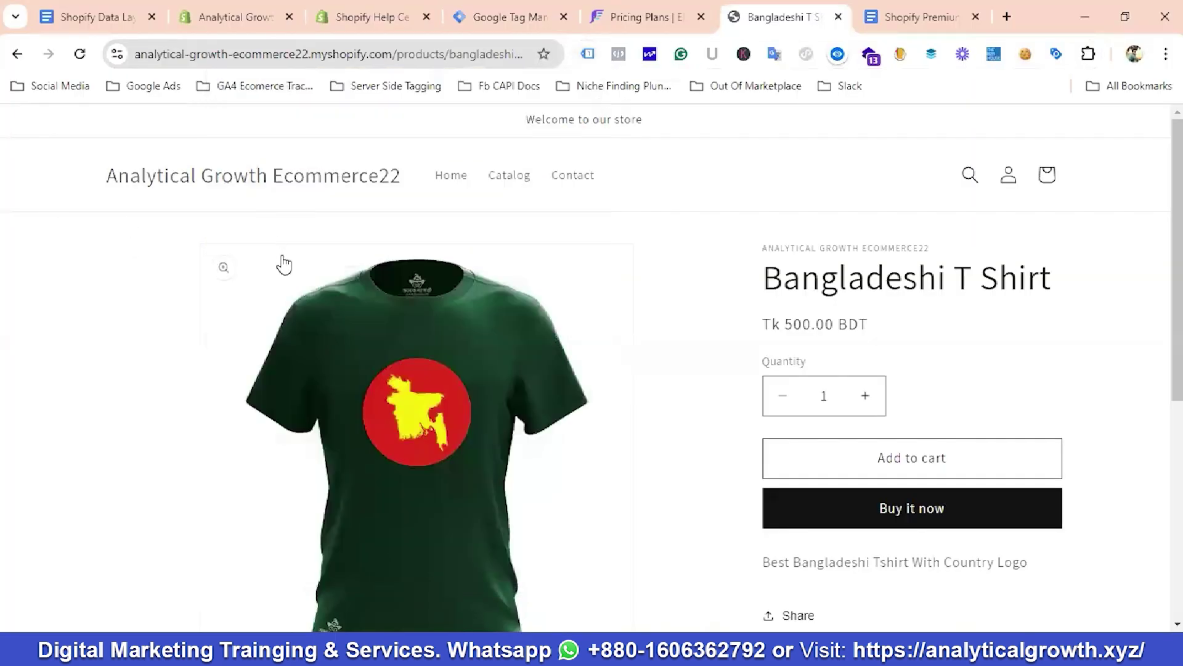
Inspect the Bangladeshi T Shirt page with the browser's developer tools and show the Console
scroll(298, 316, down, 2)
scroll(300, 325, up, 2)
right_click(670, 402)
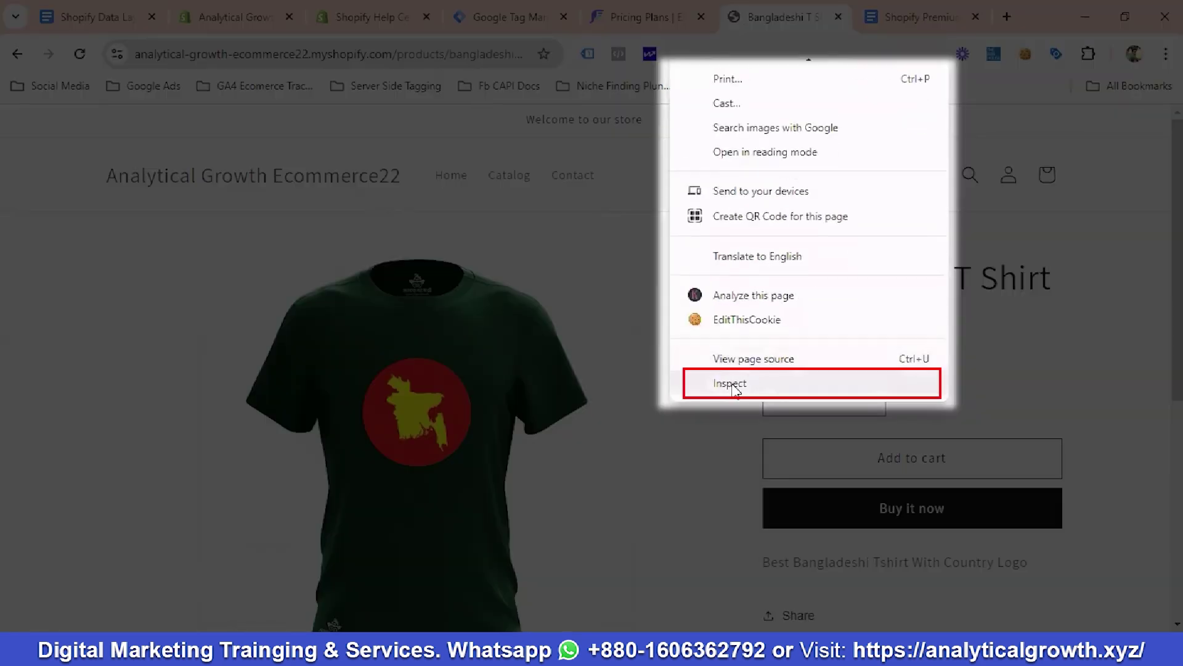
click(733, 386)
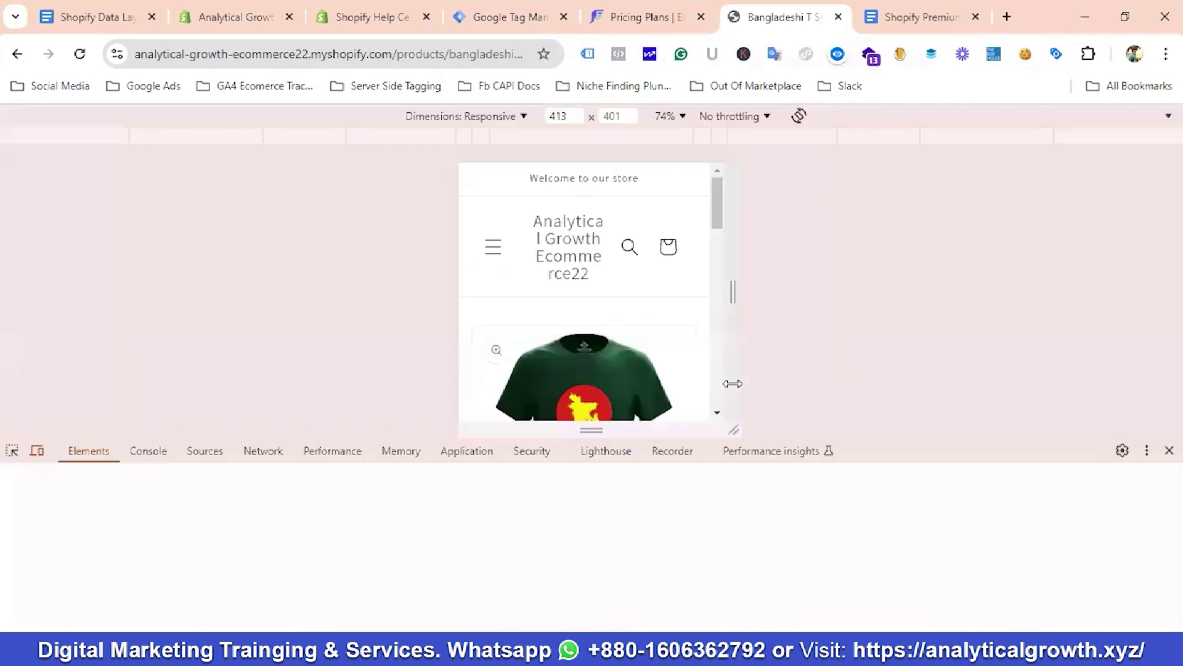
click(146, 454)
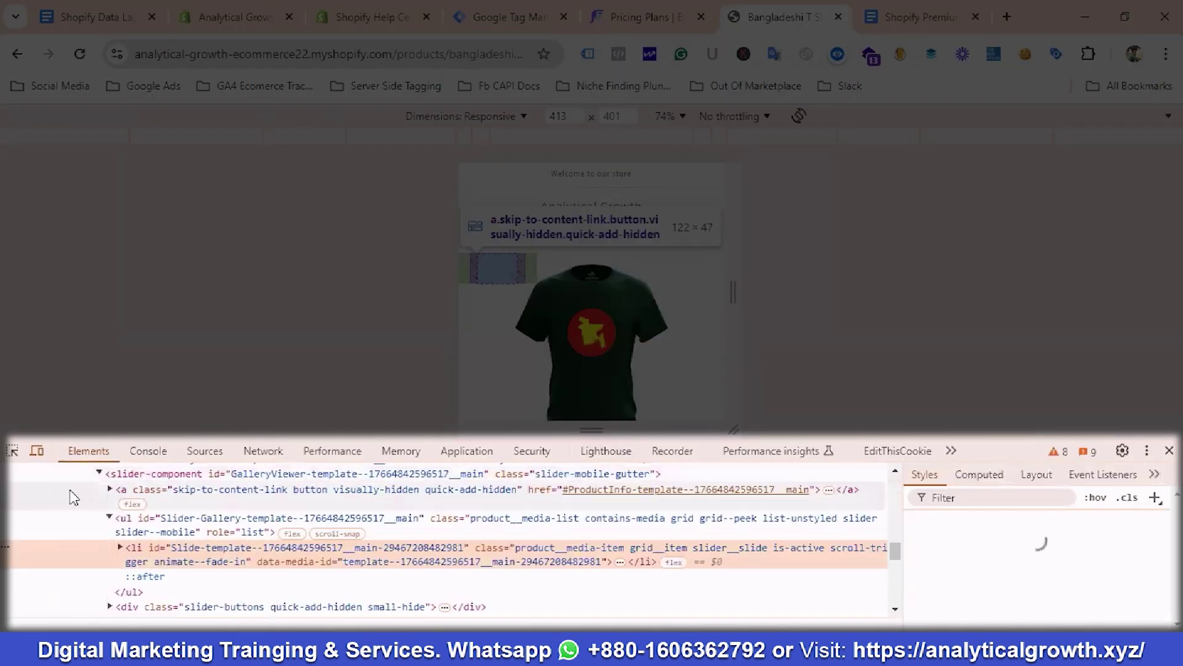
click(148, 452)
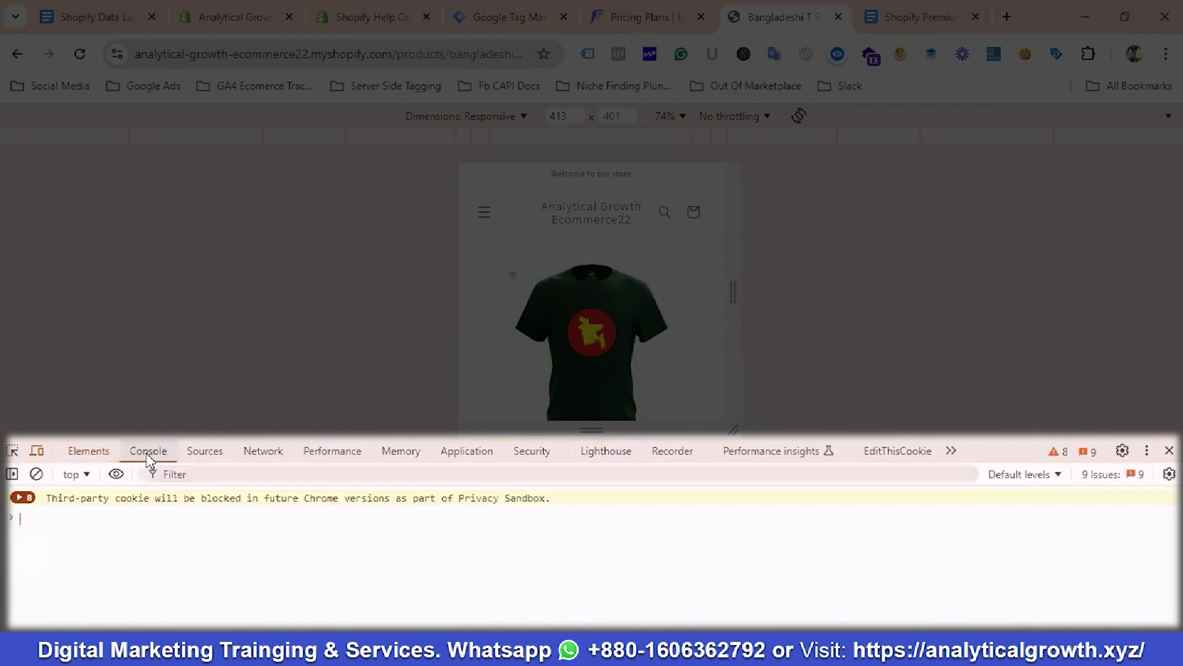
Clear the Console and switch its JavaScript context to the web-pixel-sandbox-CUSTOM-46137509-LAX frame
click(36, 474)
click(77, 476)
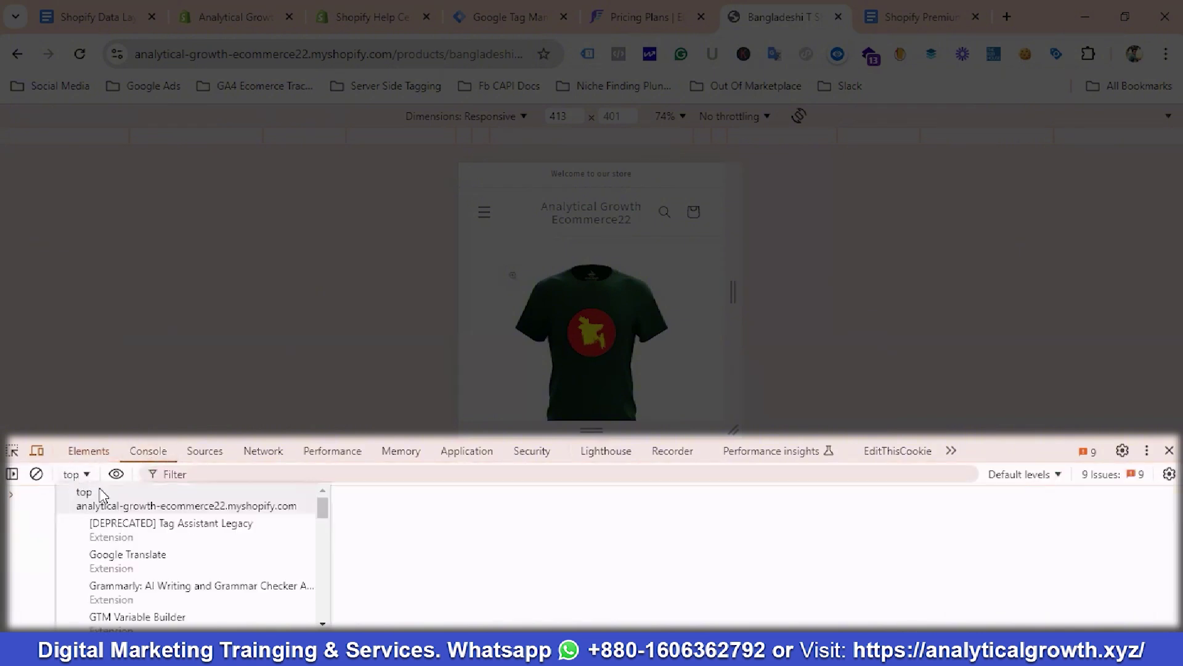
scroll(163, 542, down, 2)
scroll(184, 548, down, 3)
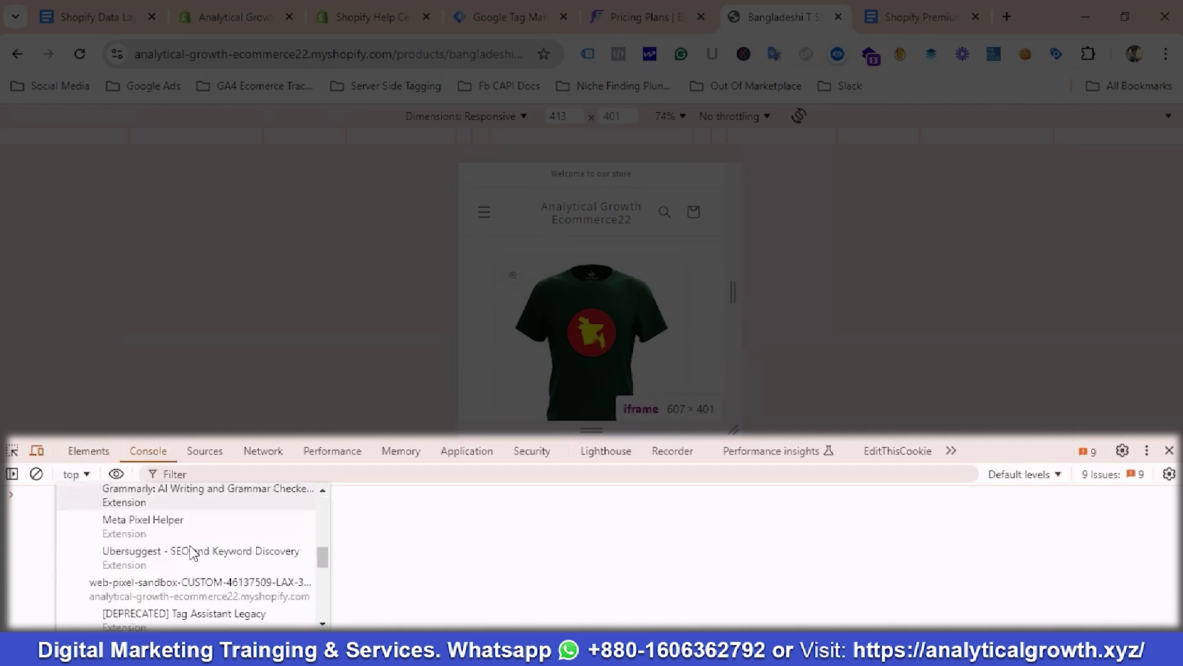
click(169, 591)
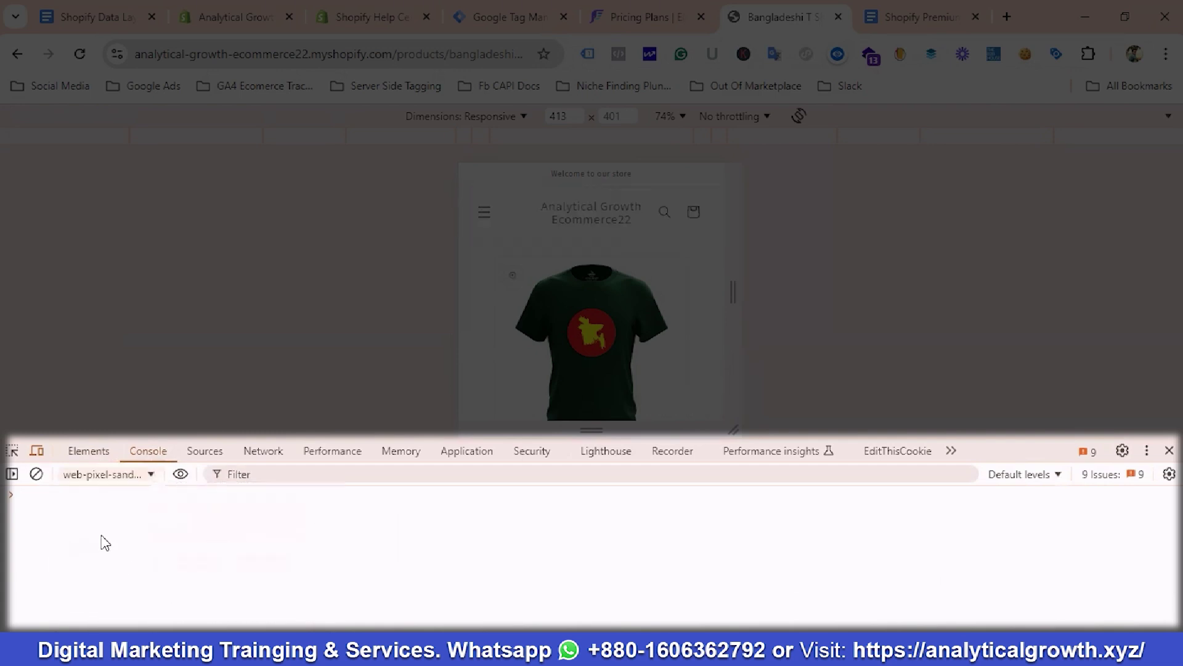
Query dataLayer in the Console and expand the view_item event to examine its ecommerce data
click(68, 496)
text(da)
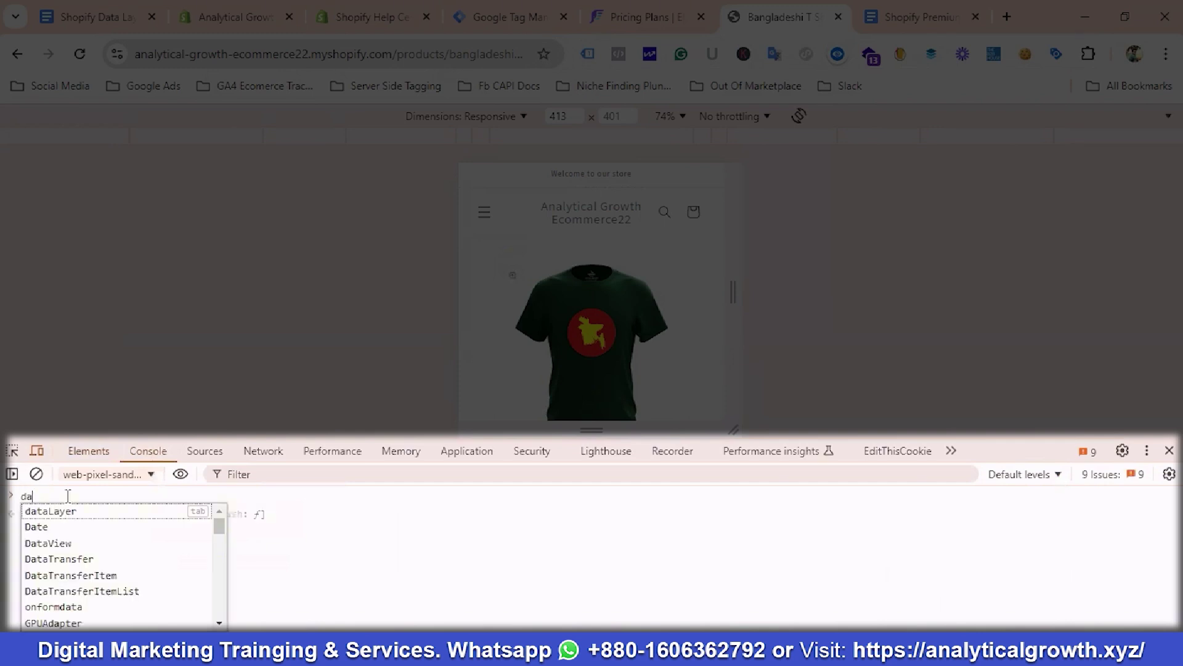
key(Return)
key(Return)
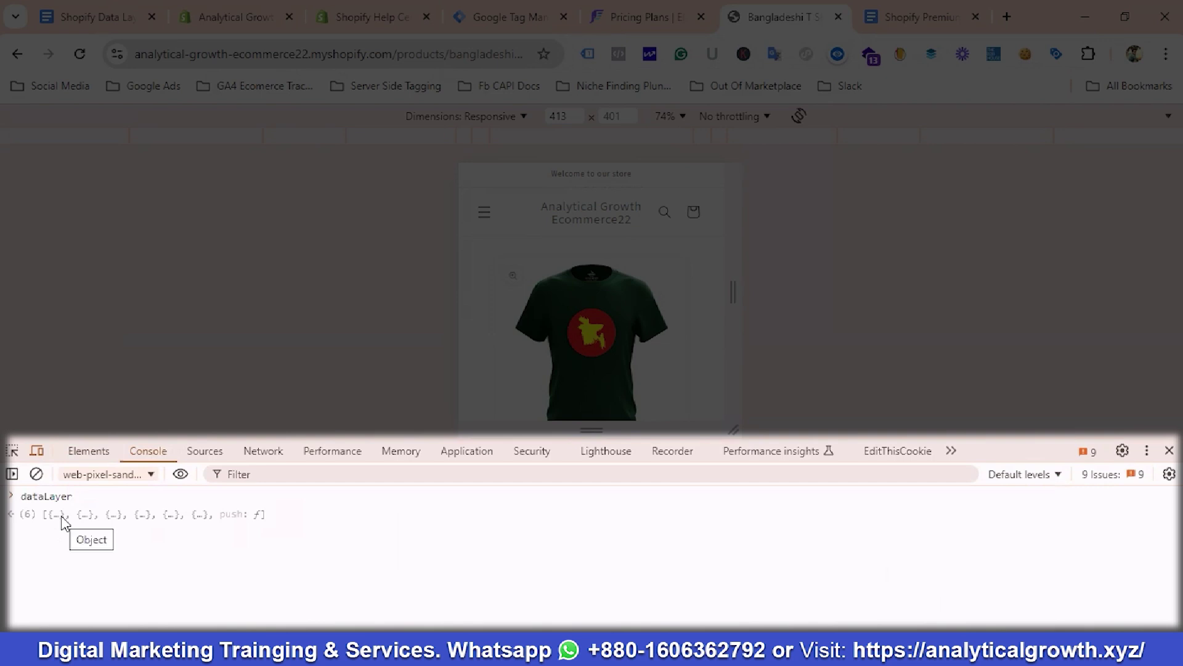
key(Return)
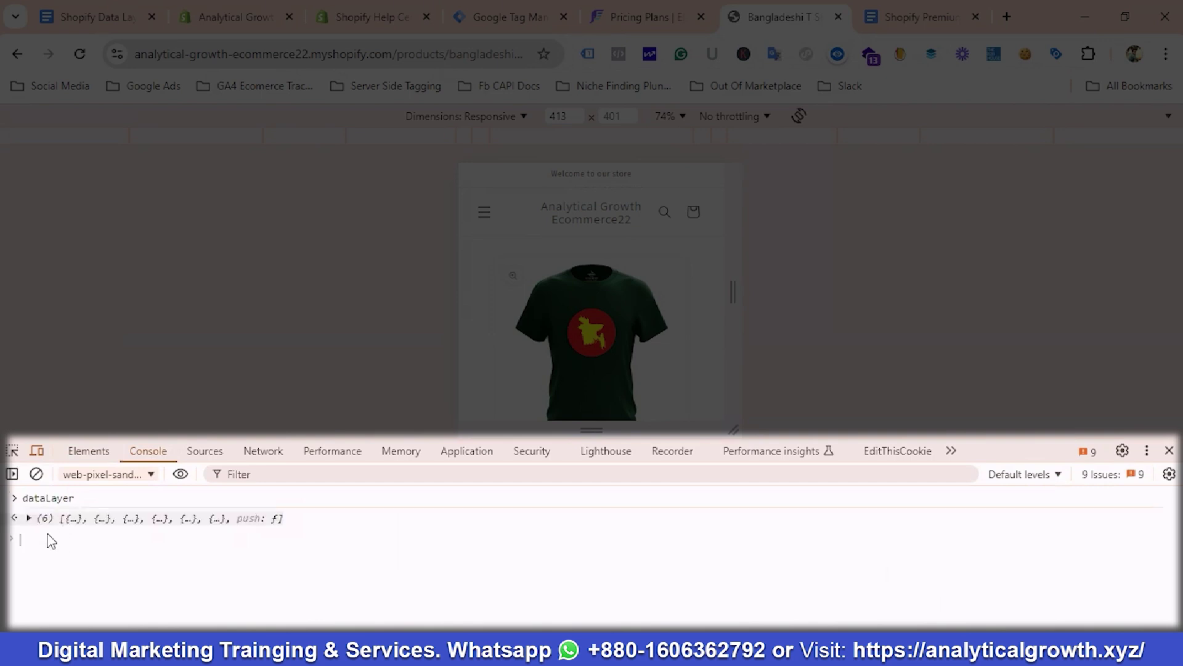
click(29, 519)
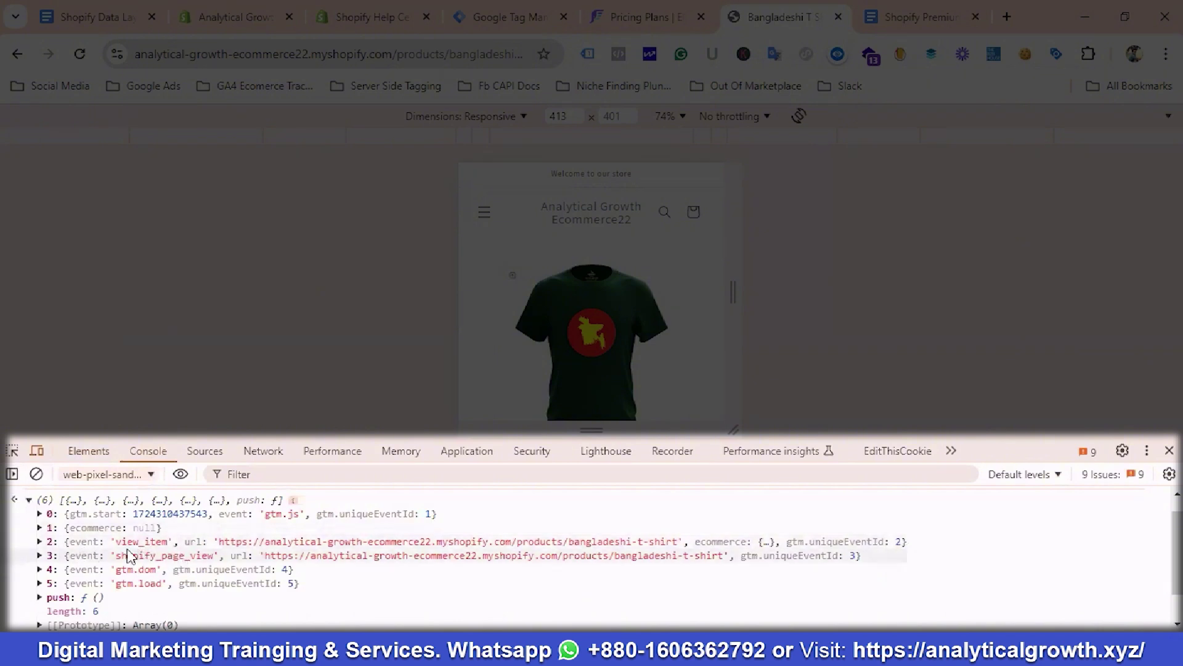
click(40, 542)
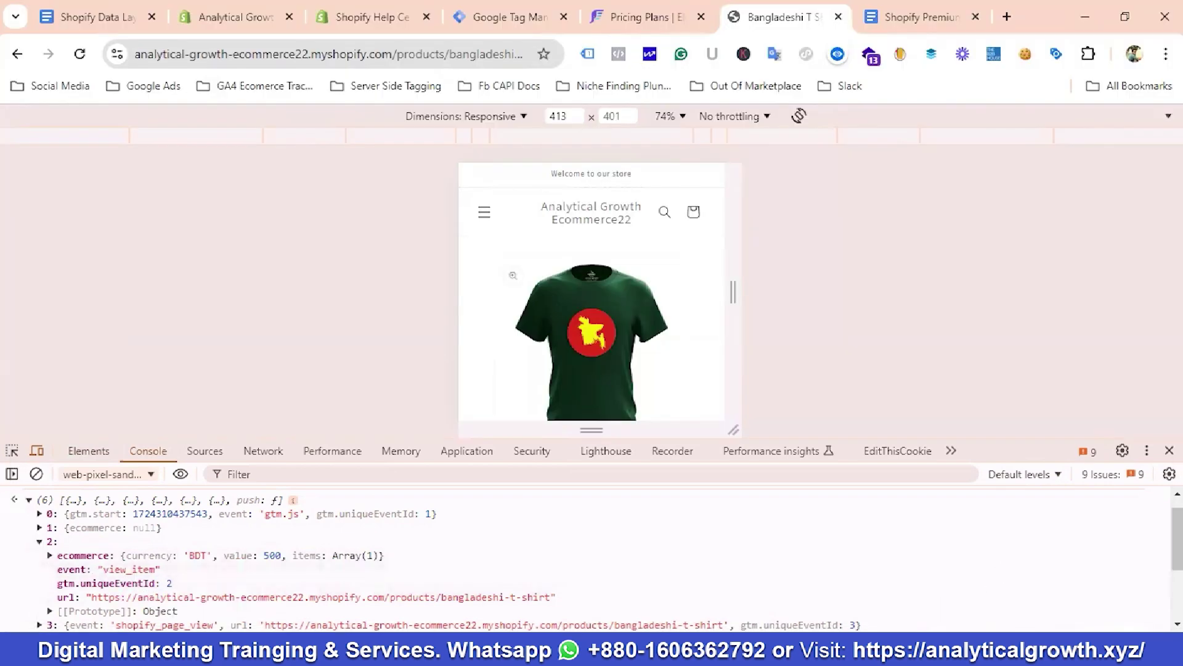
Close the developer tools to add the Bangladeshi T Shirt to the cart, and inspect the page again with a cleared Console
key(F12)
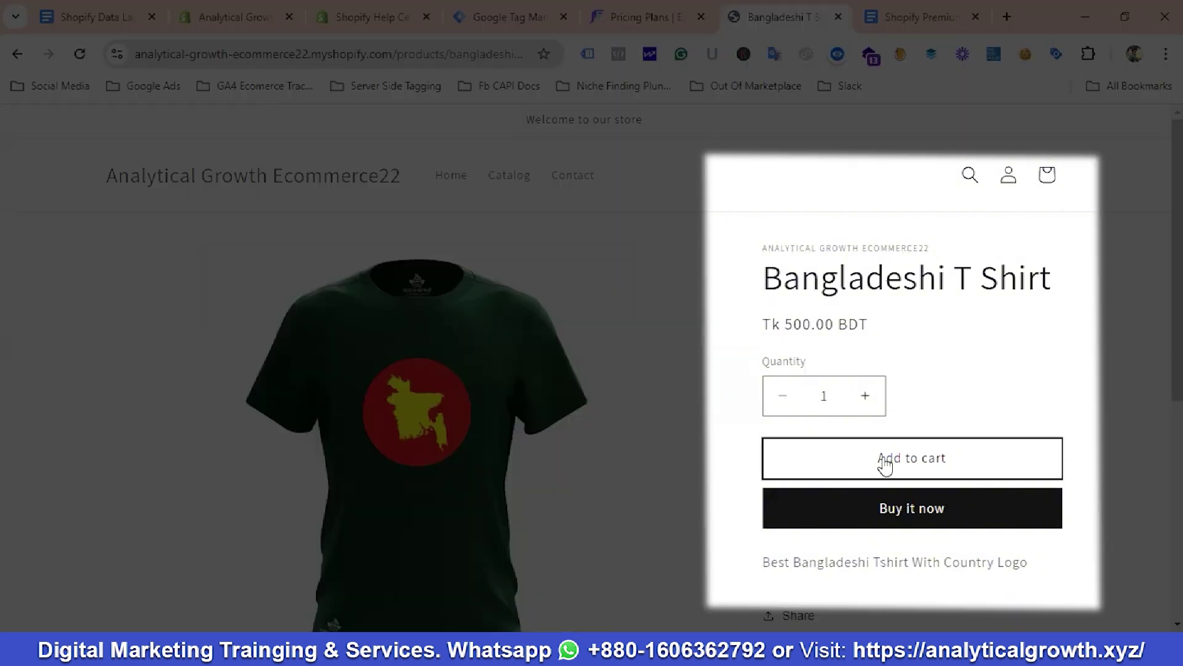
click(892, 461)
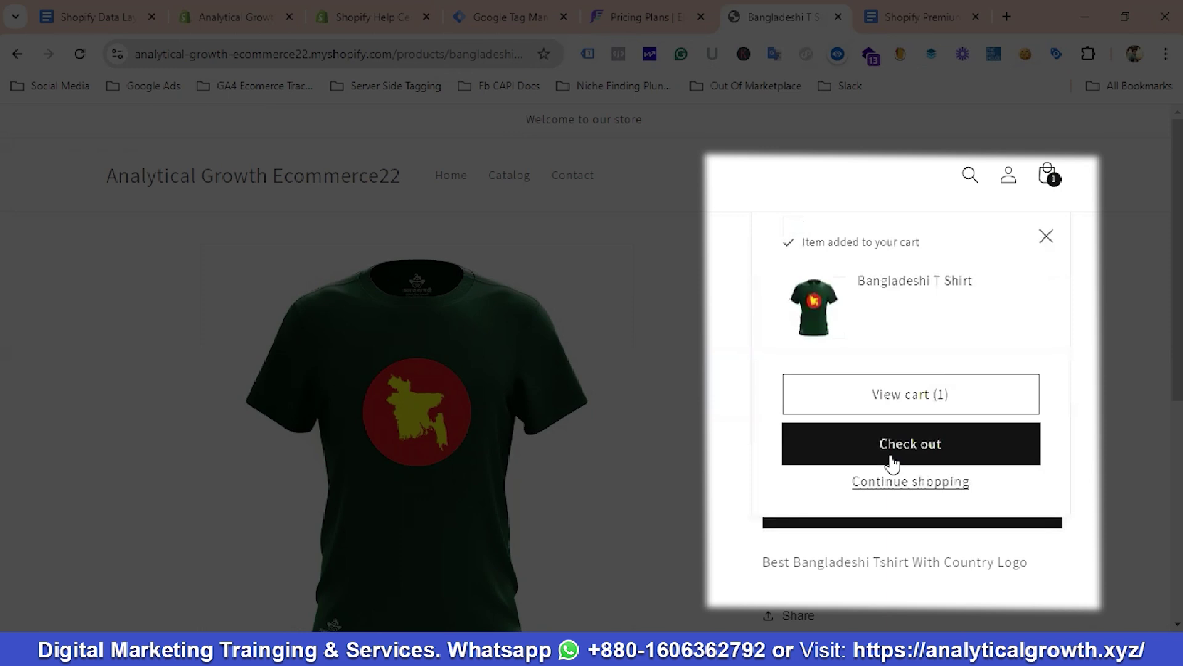
right_click(1003, 322)
scroll(811, 465, down, 5)
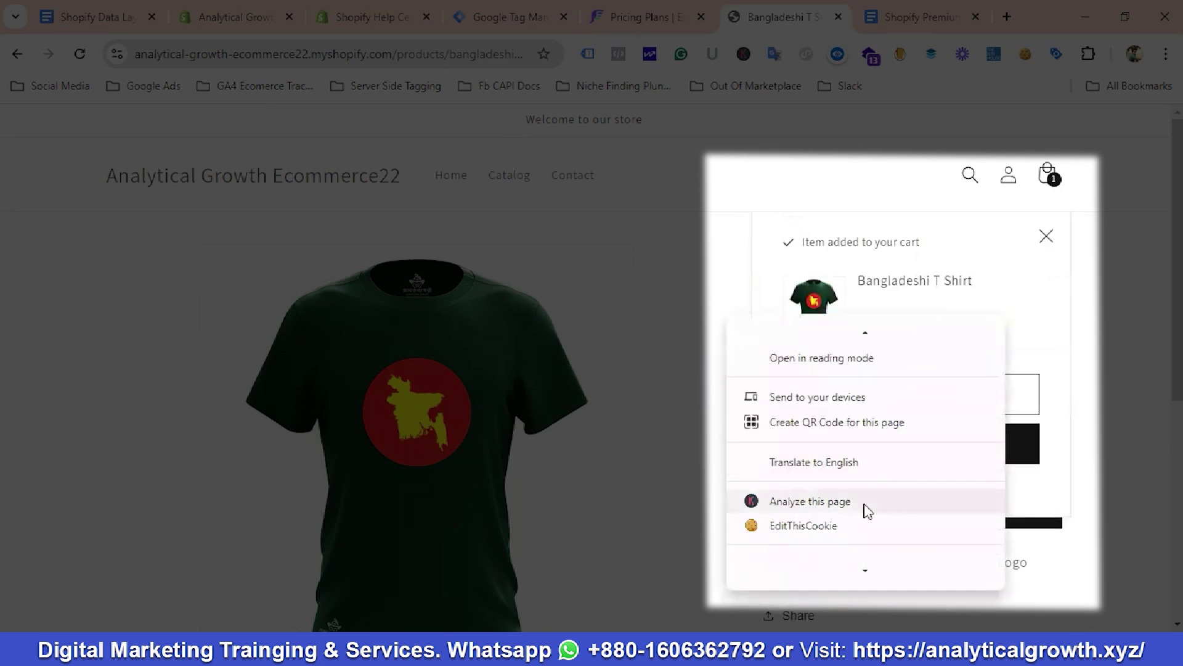
scroll(803, 548, up, 1)
click(795, 571)
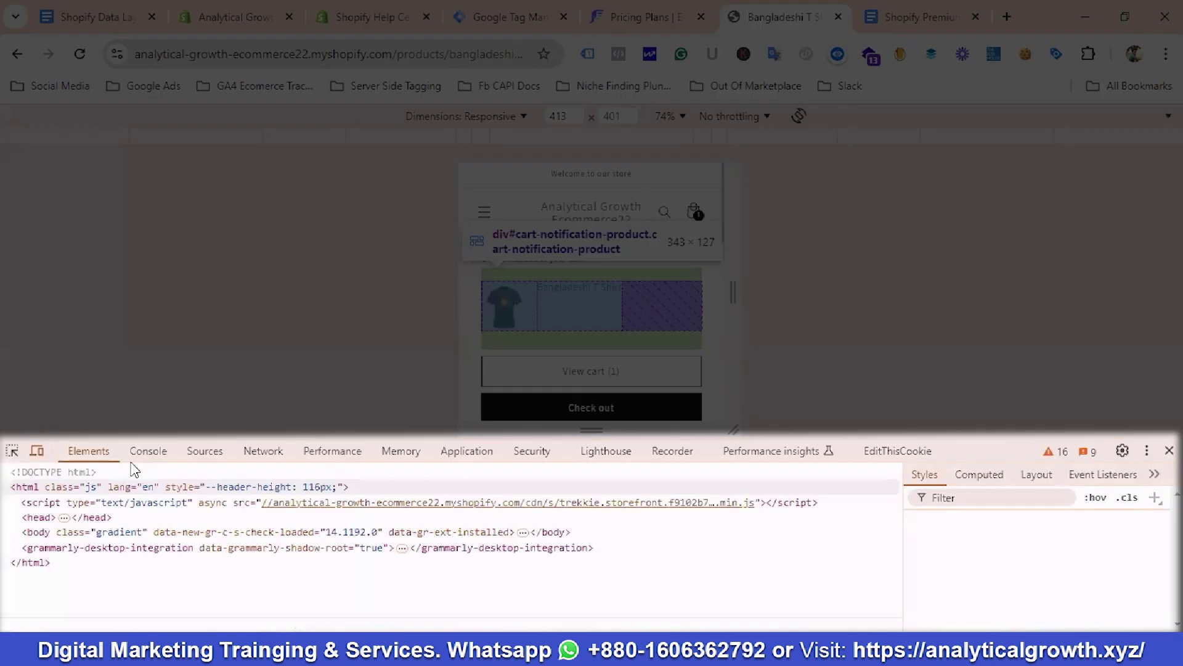
click(148, 452)
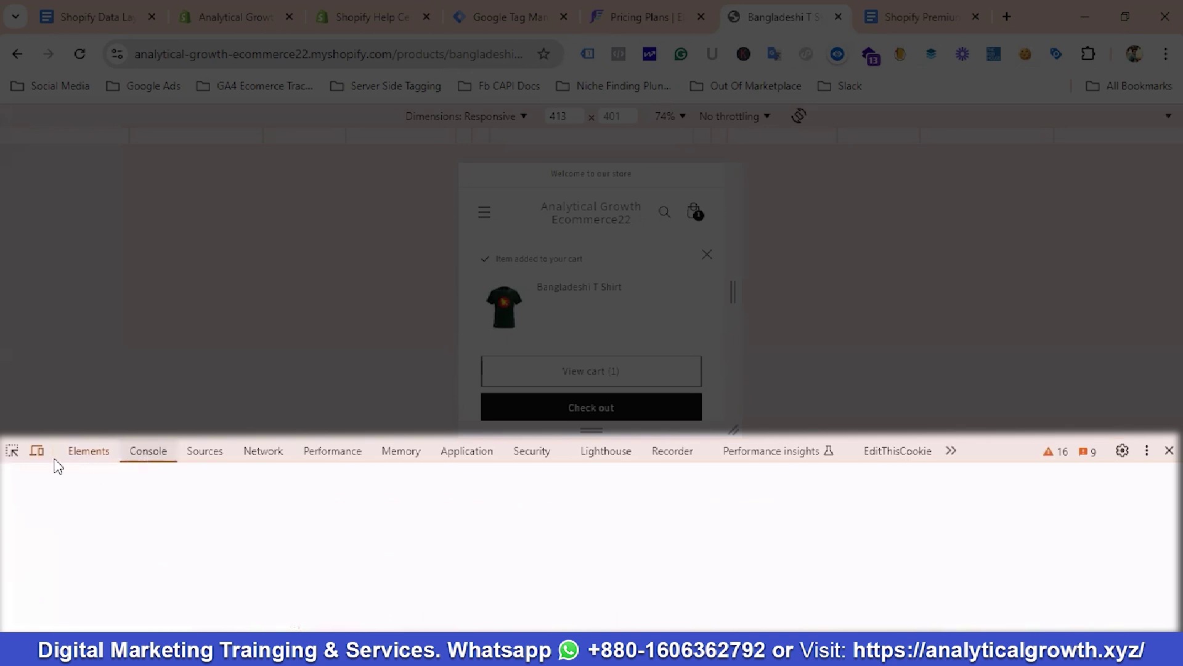
click(36, 475)
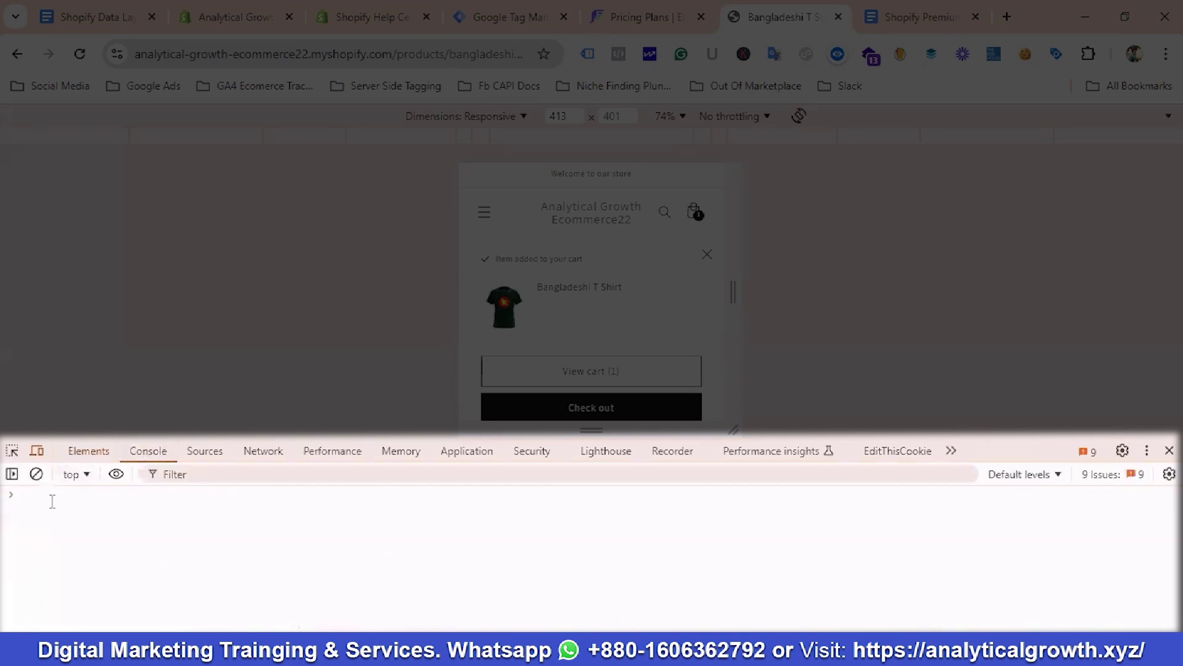
Try to look up dataLayer in the web-pixel-sandbox-APP-shopify-app-pixel context of the Console
click(83, 476)
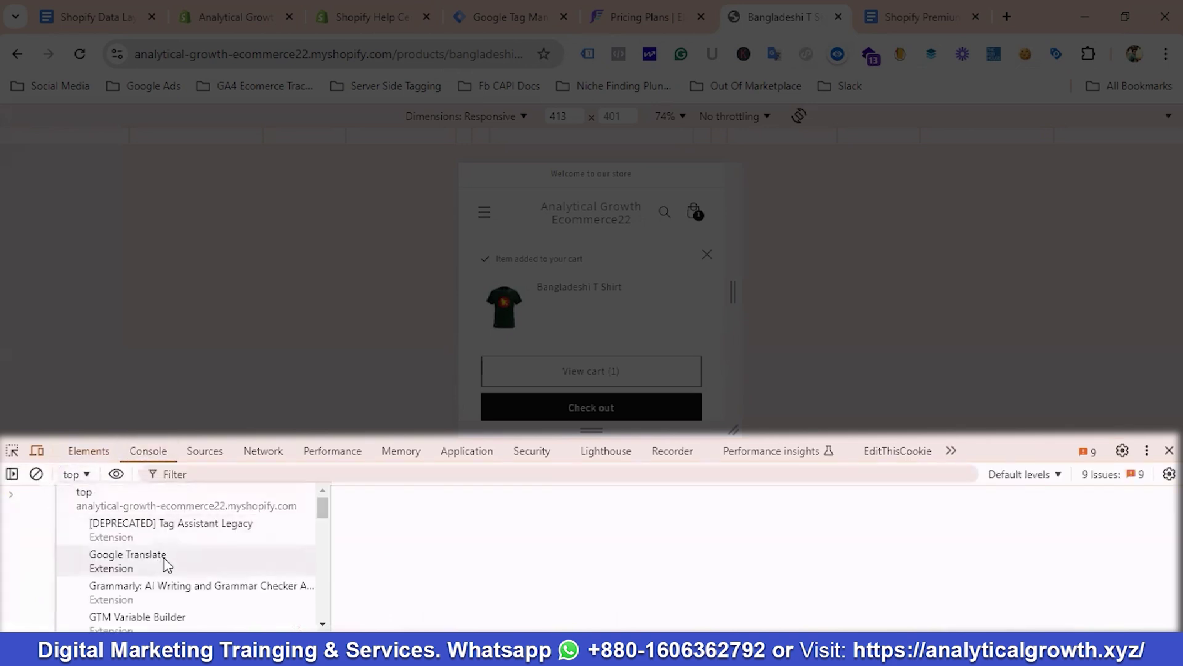
scroll(166, 564, down, 2)
scroll(179, 568, down, 3)
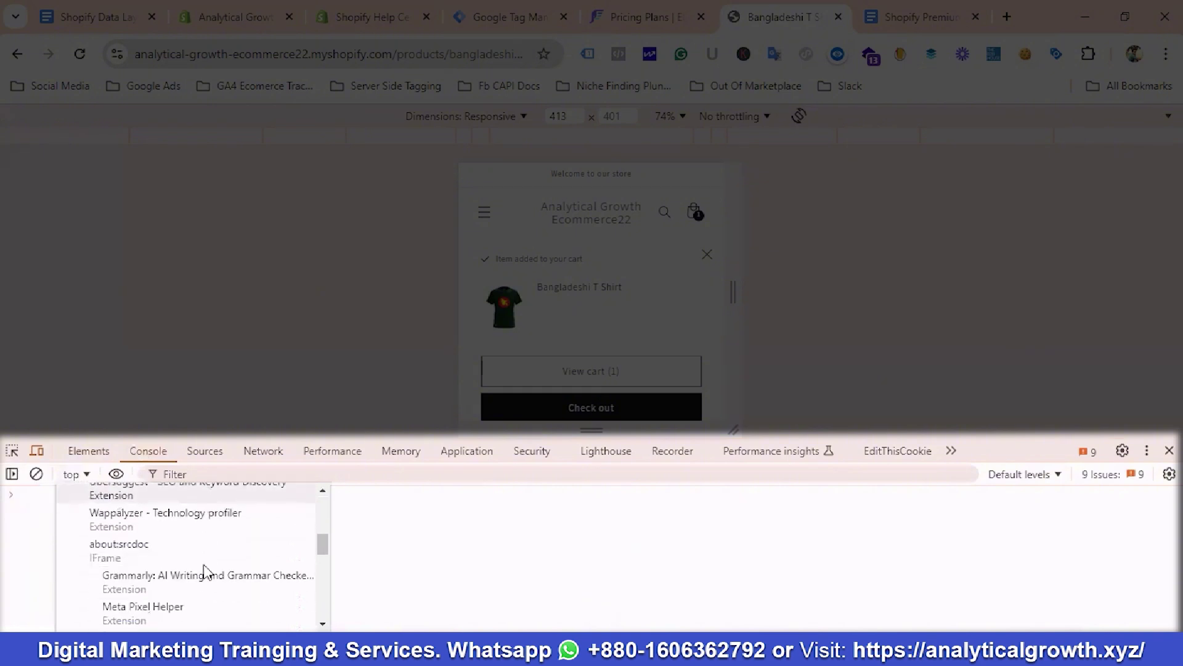
scroll(208, 571, down, 2)
scroll(216, 571, down, 1)
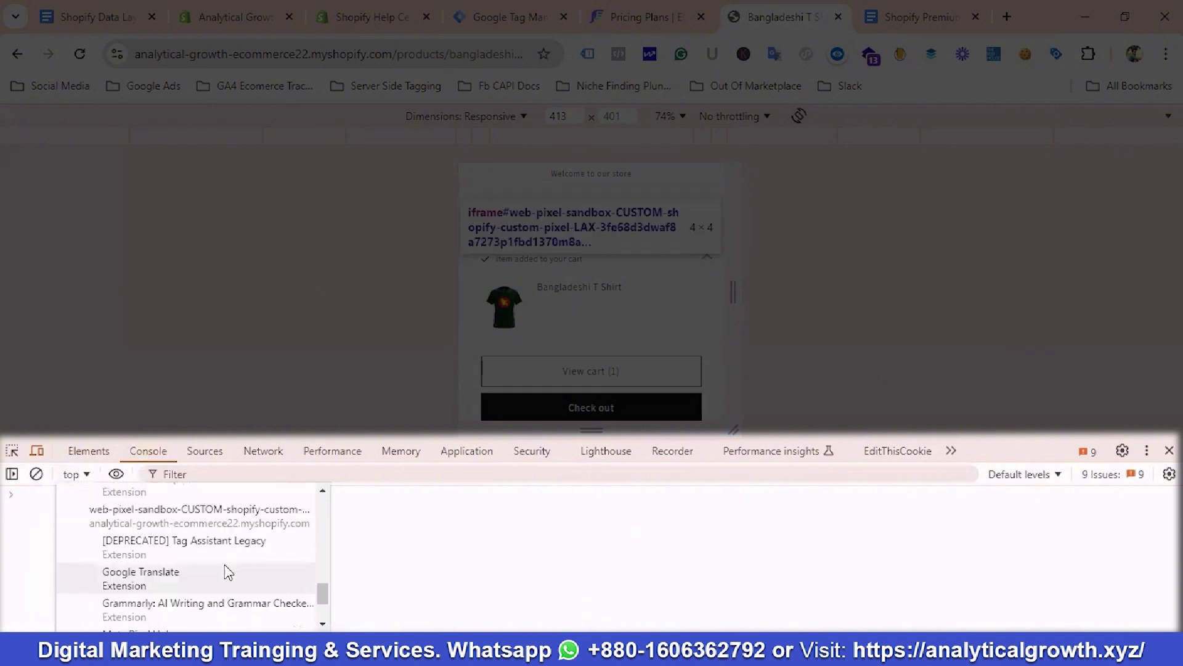
scroll(228, 572, down, 2)
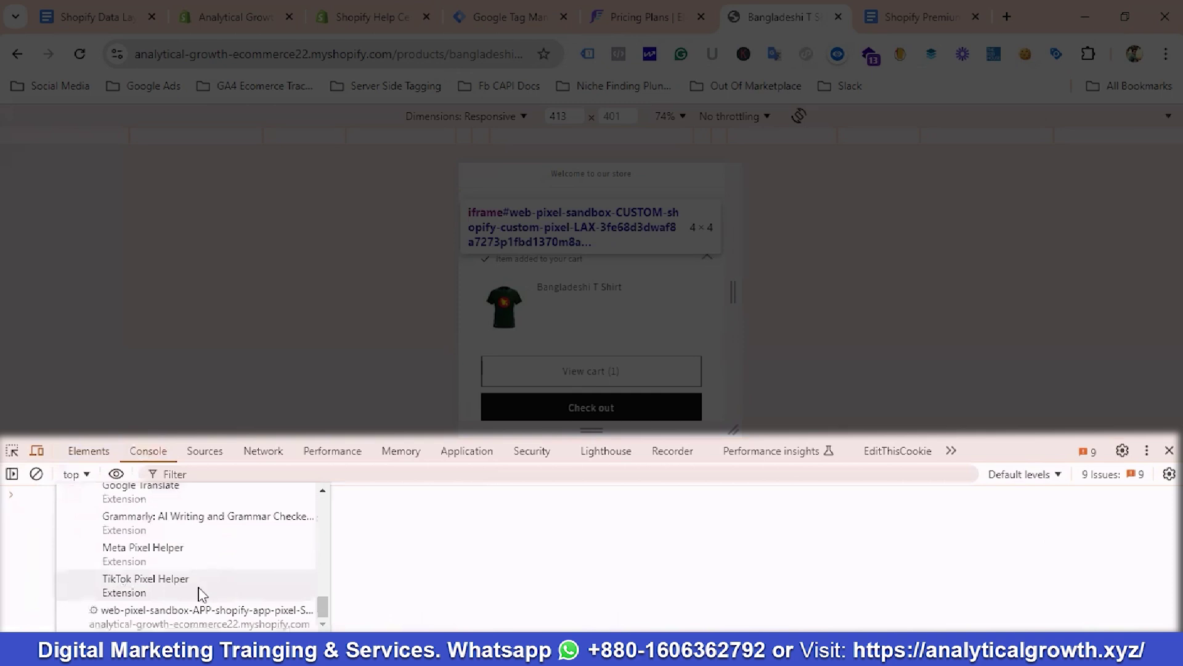
click(150, 613)
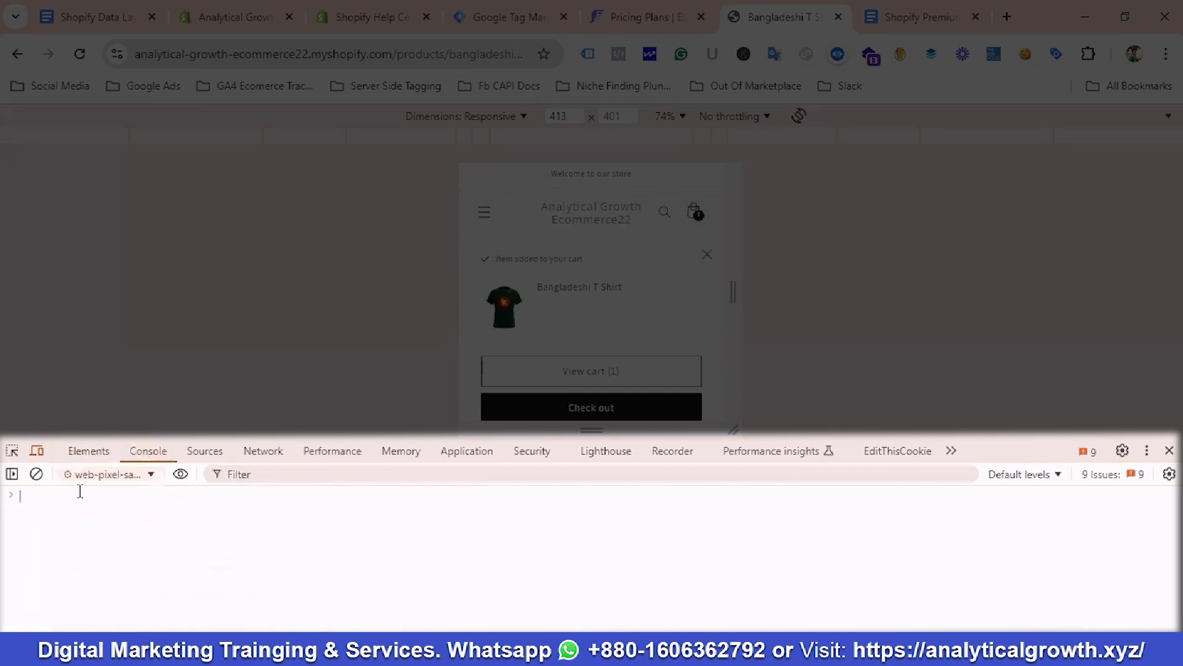
text(da)
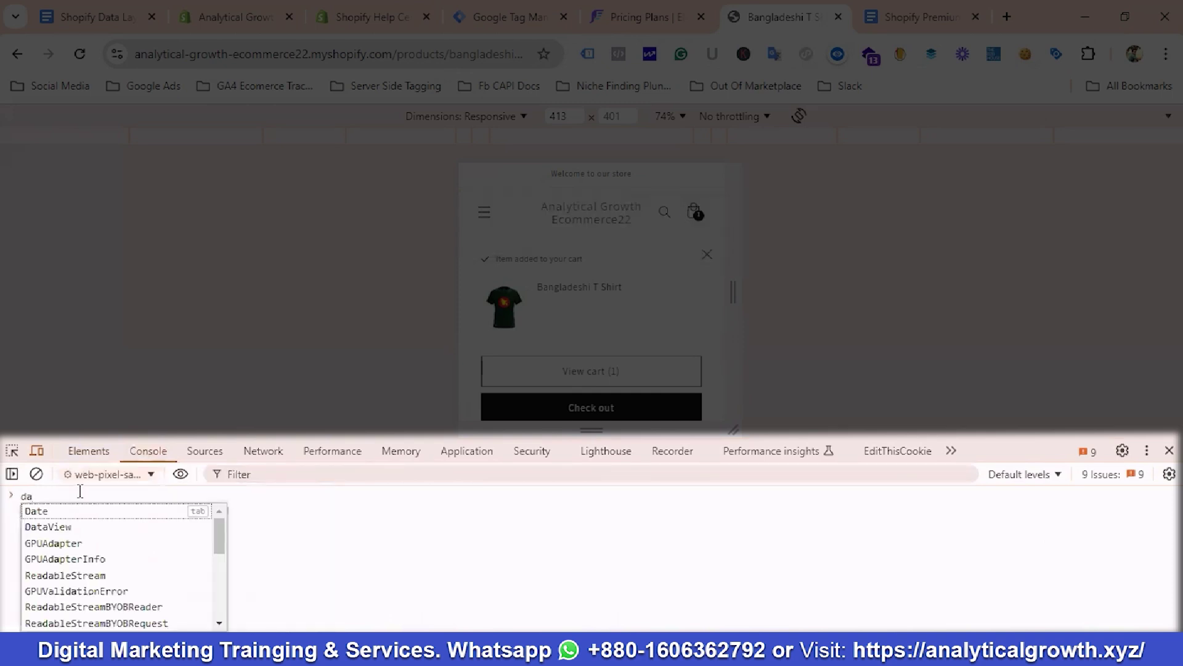
key(BackSpace)
key(BackSpace)
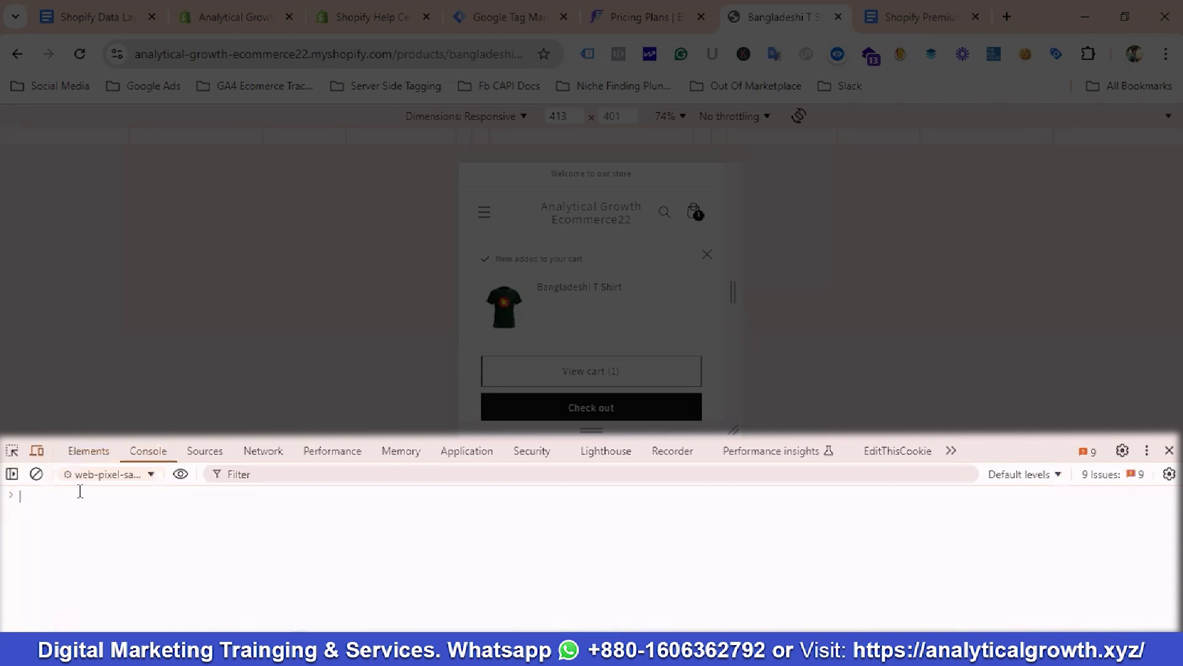
Try to look up dataLayer in the web-pixel-sandbox-CUSTOM-shopify-custom-pixel context of the Console
click(115, 476)
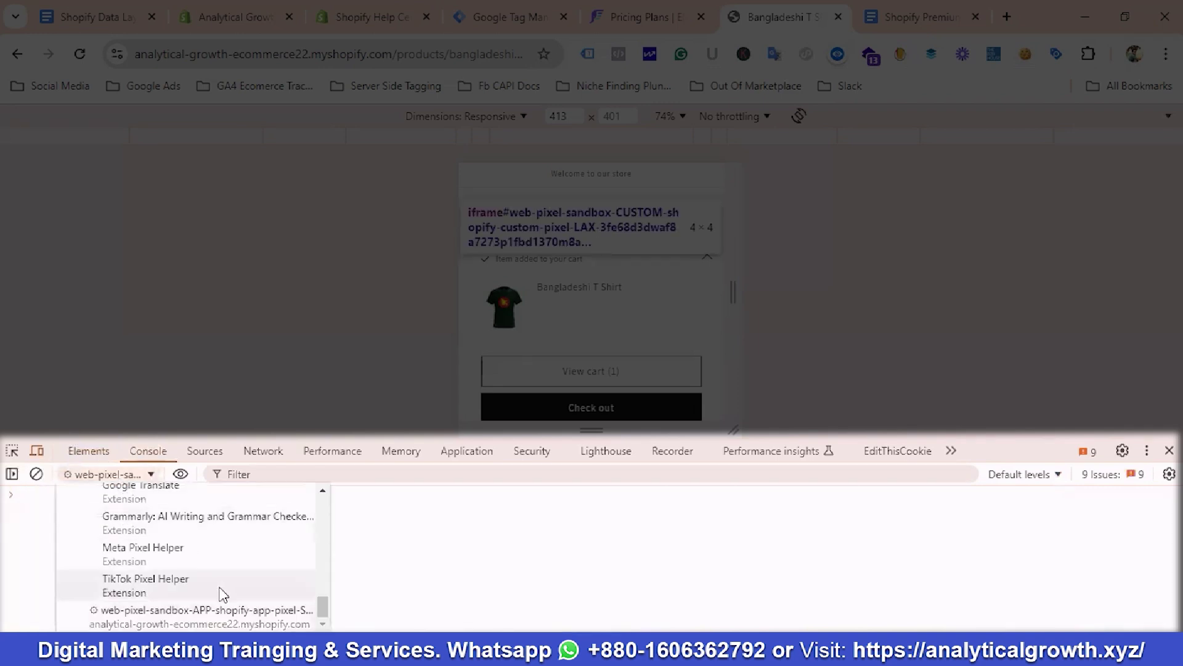
scroll(222, 593, up, 3)
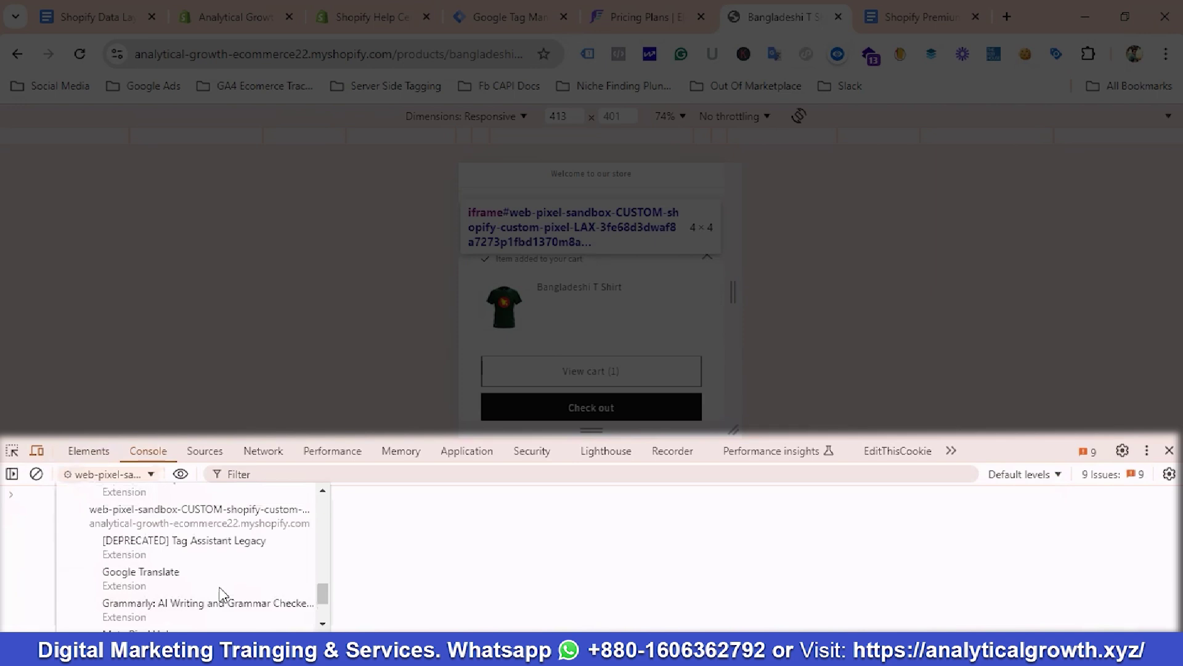
click(186, 515)
click(57, 493)
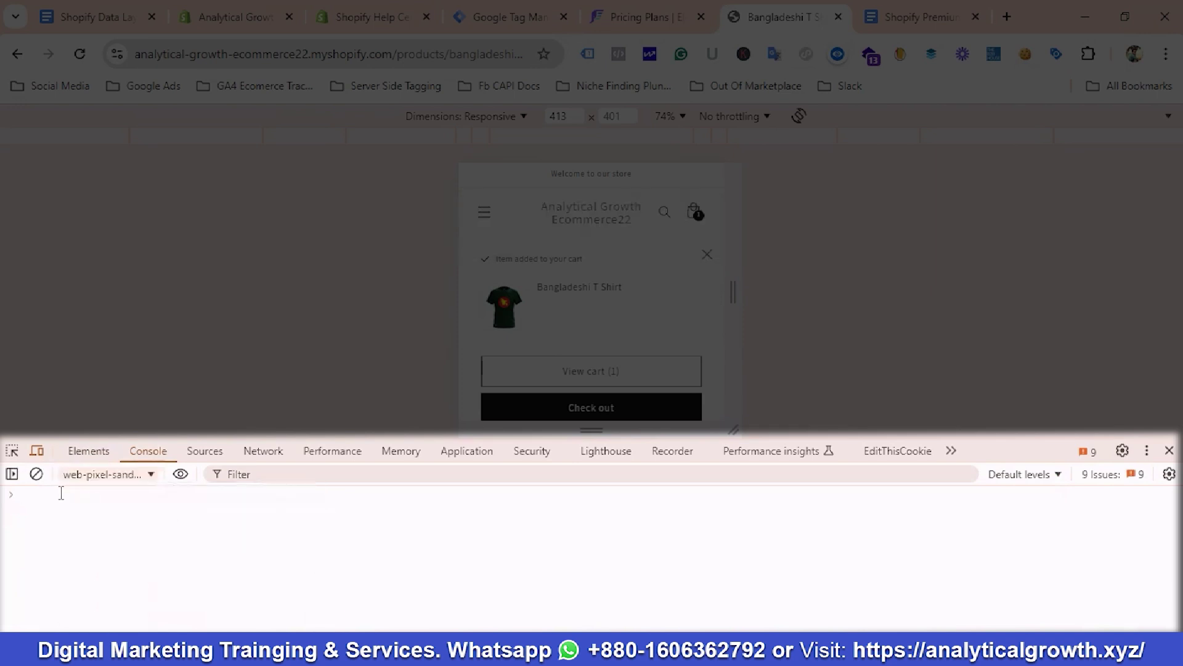
text(da)
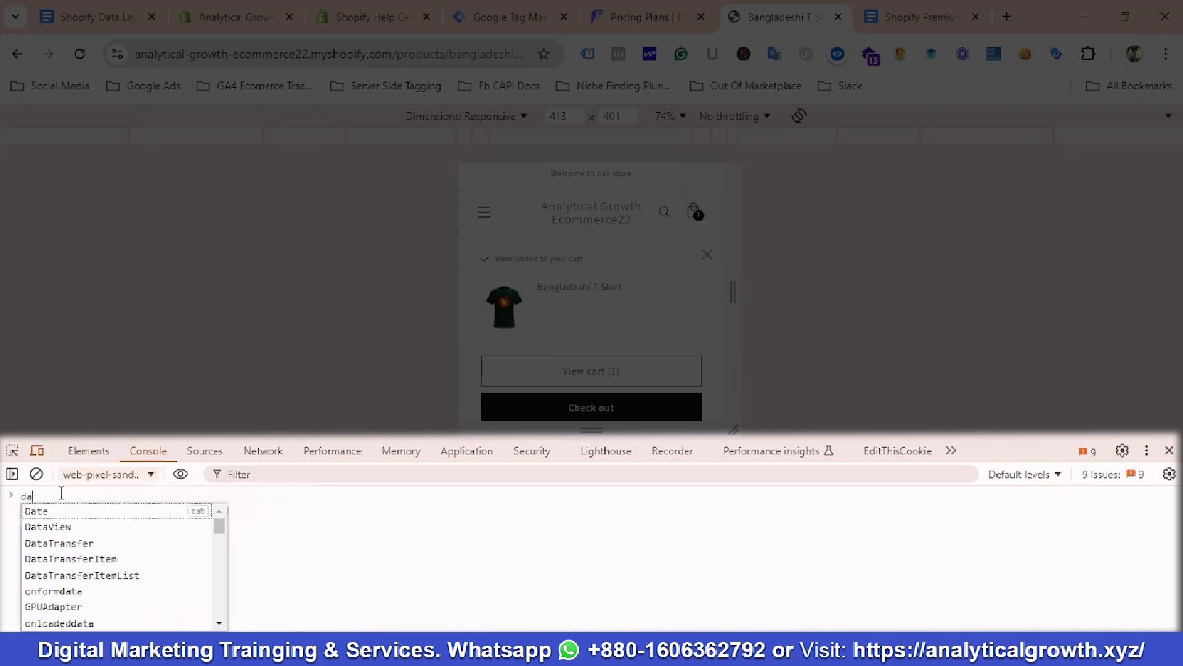
key(BackSpace)
key(BackSpace)
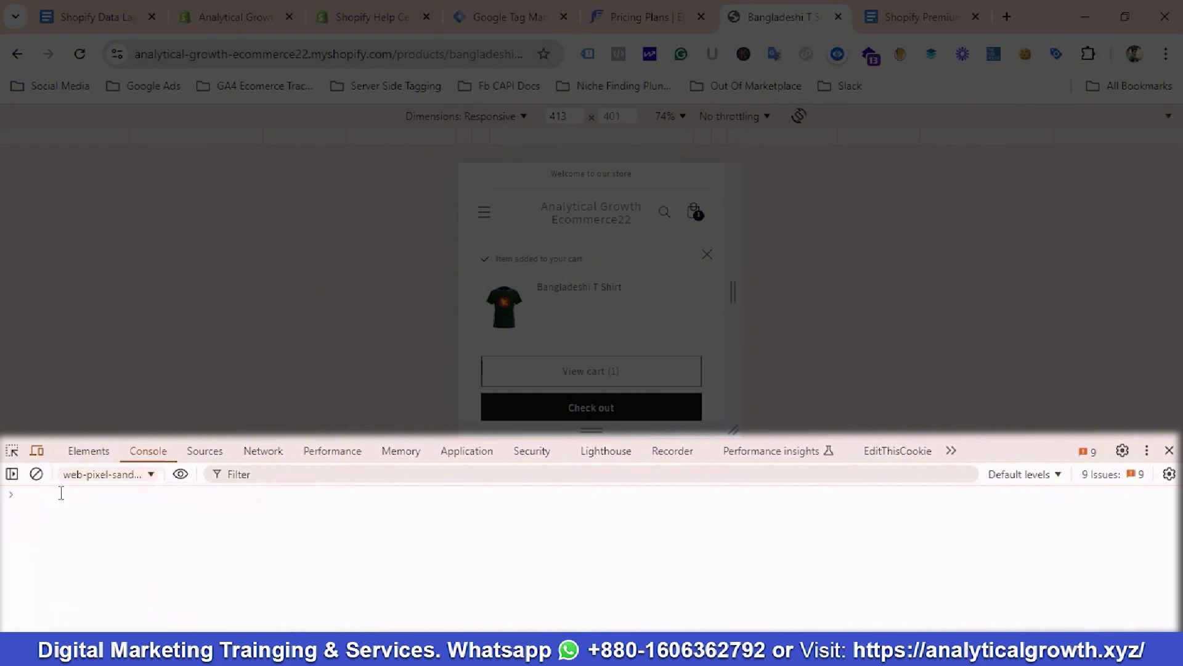
click(102, 475)
scroll(178, 549, down, 3)
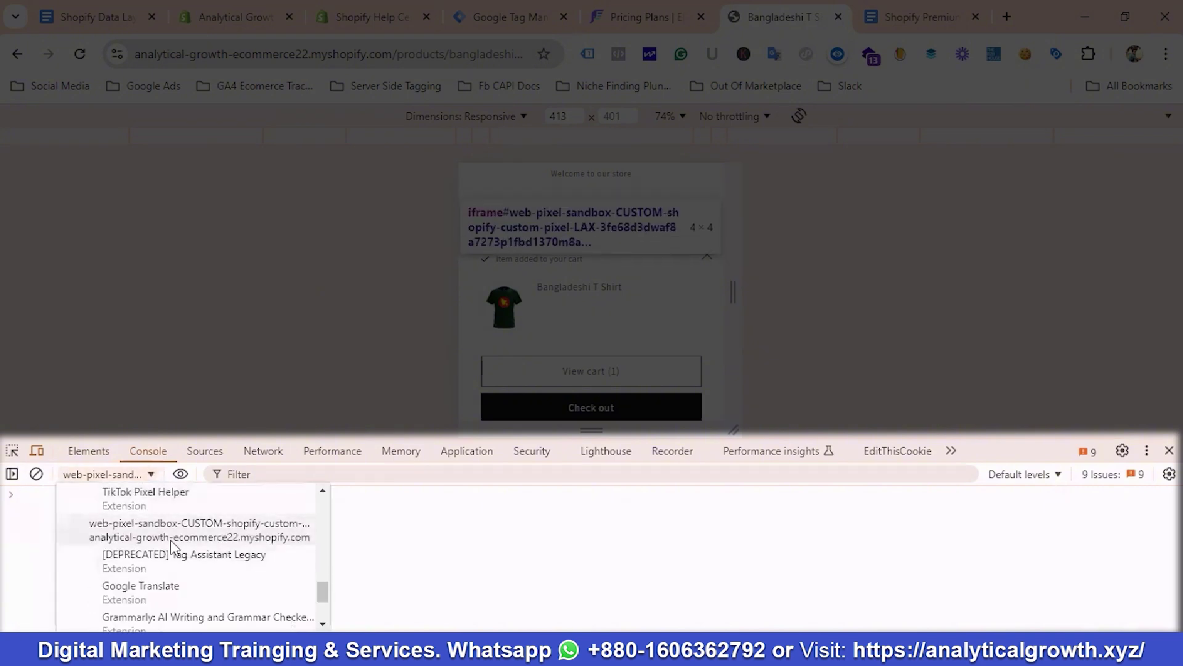
click(168, 533)
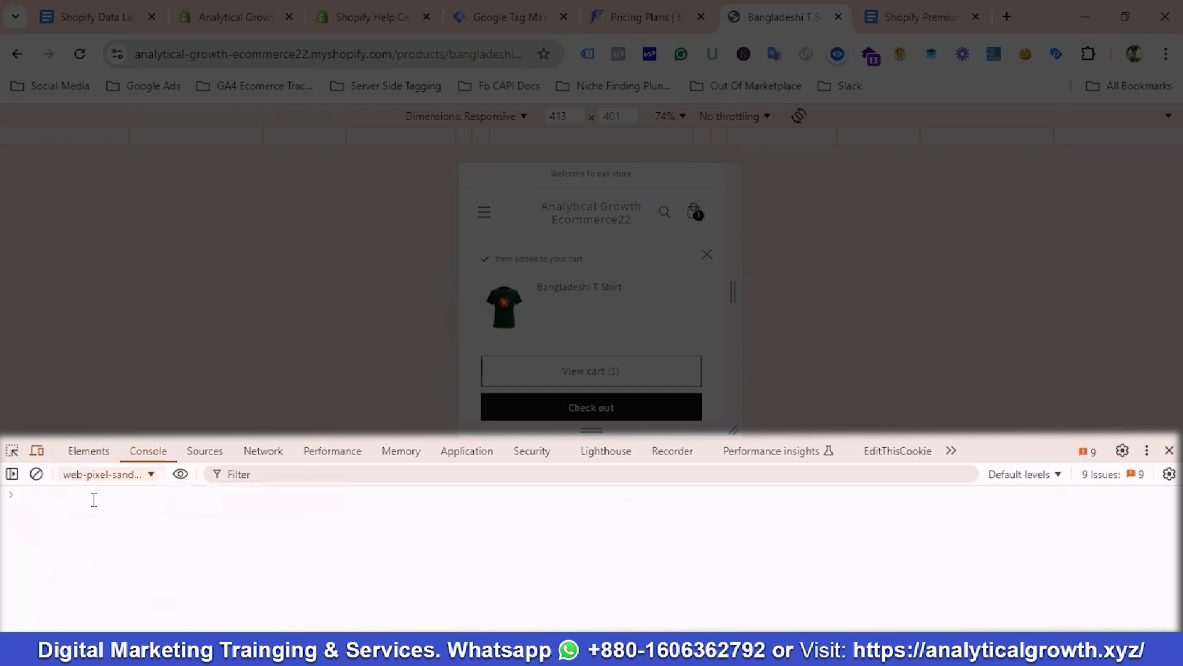
text(da)
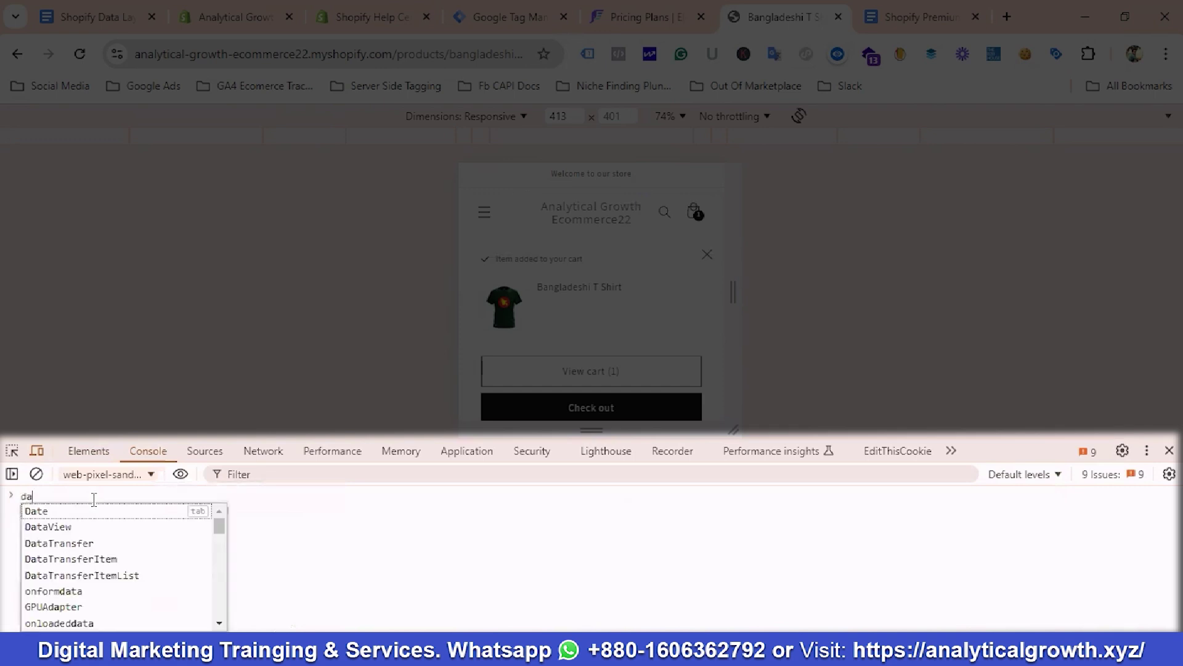
key(BackSpace)
key(BackSpace)
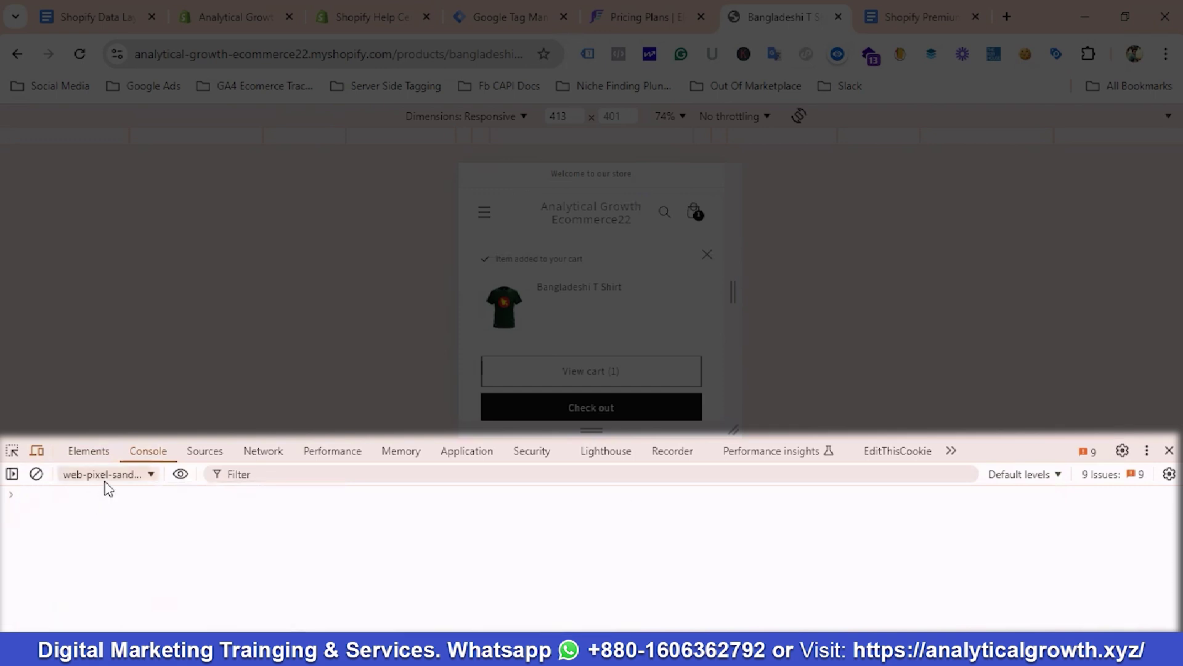
Recheck the web-pixel-sandbox-APP-shopify-app-pixel context for dataLayer in the Console
click(106, 475)
scroll(183, 561, down, 3)
scroll(188, 573, down, 3)
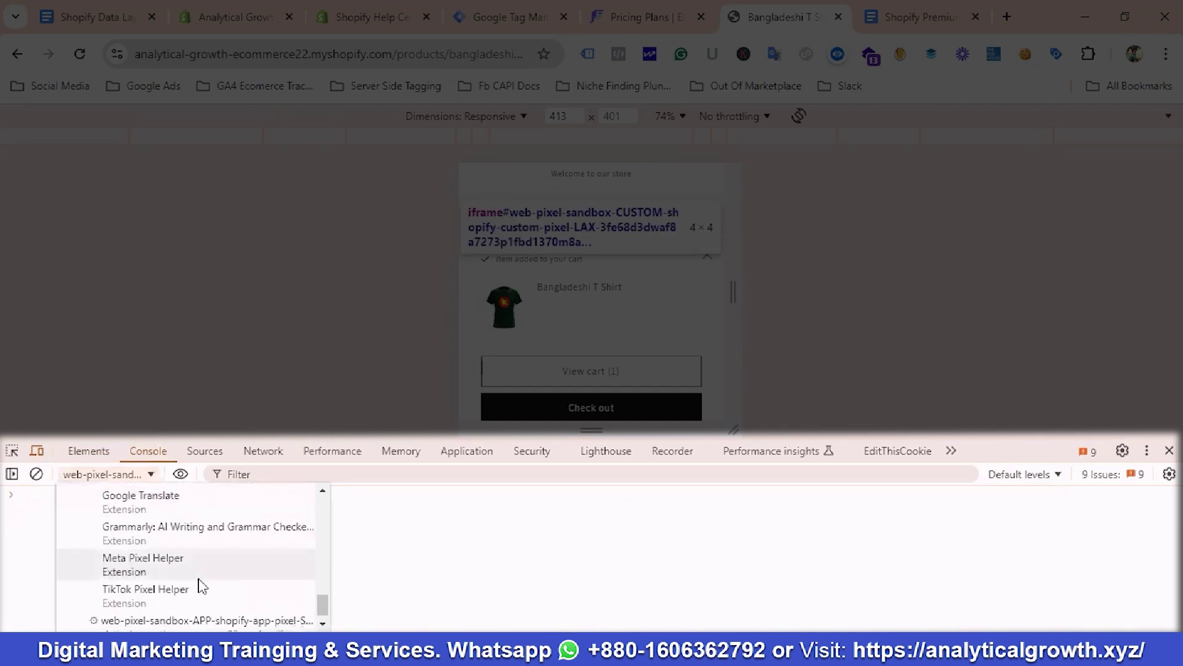
click(185, 614)
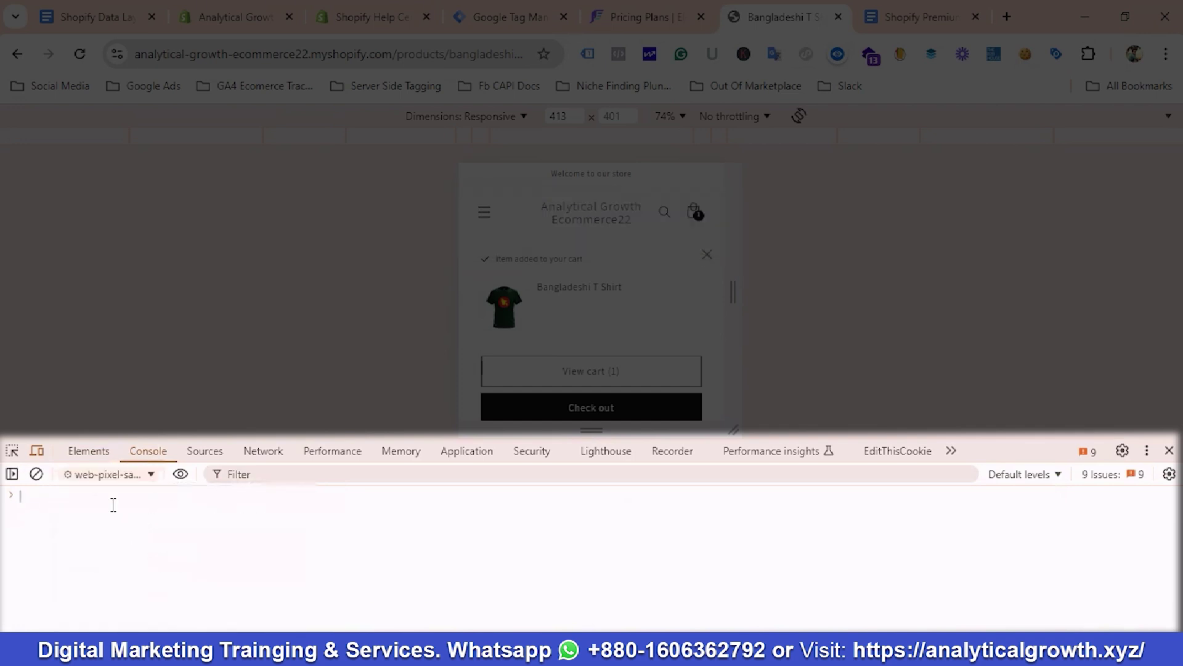
text(da)
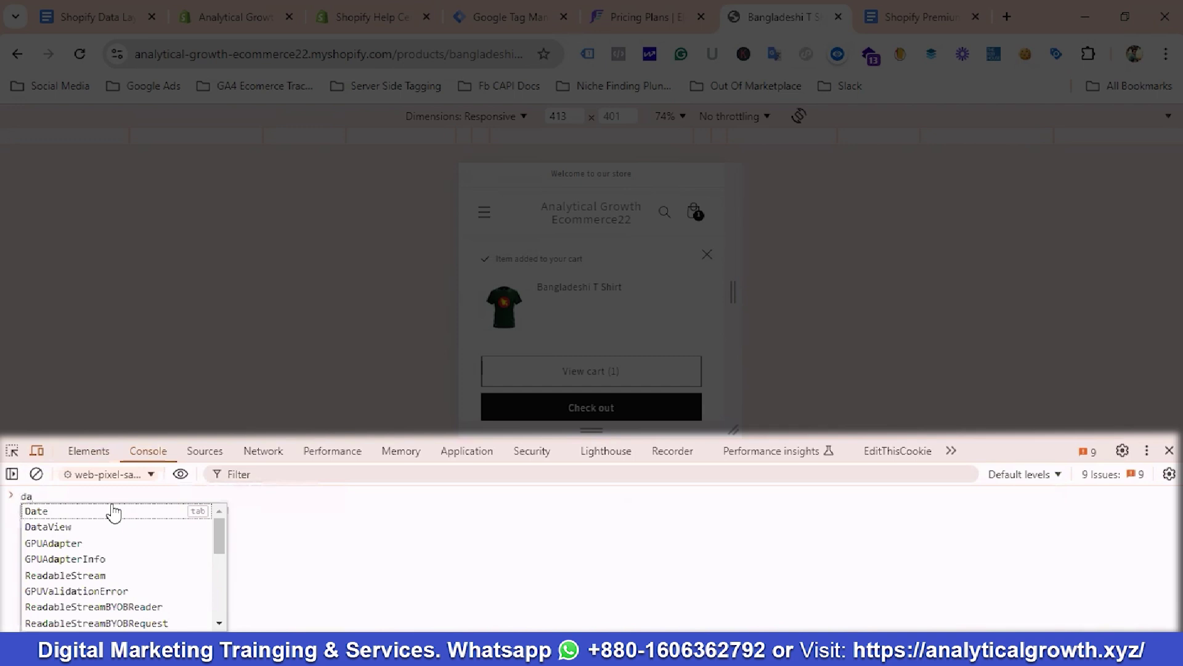
text(ta)
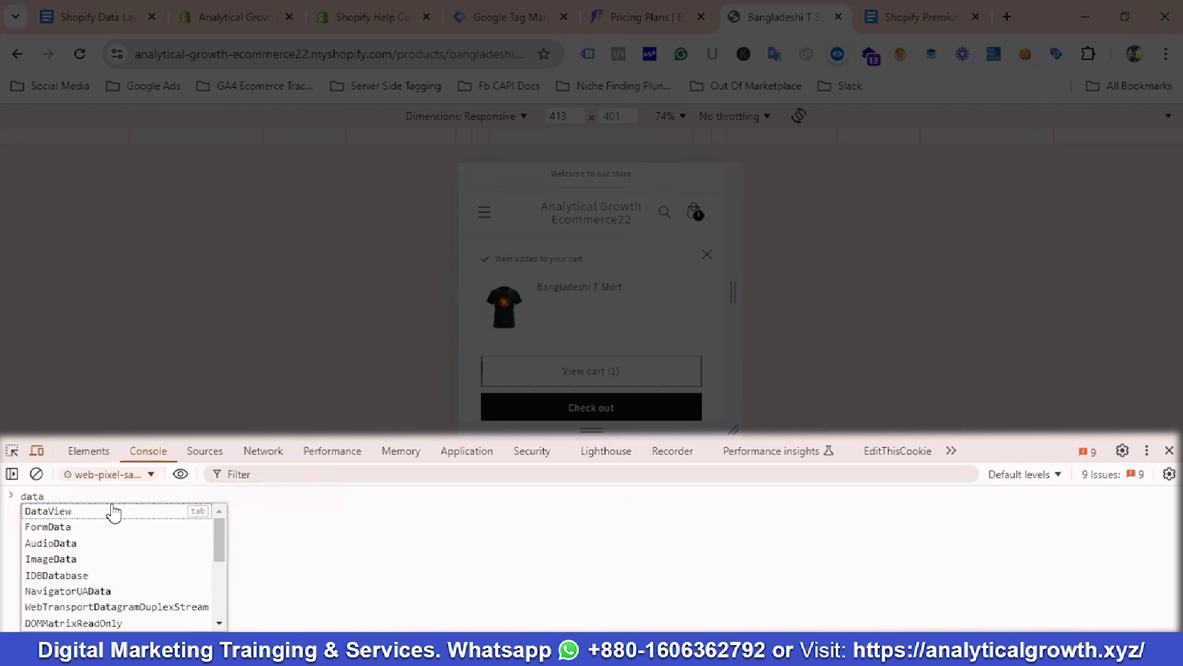
key(BackSpace)
key(BackSpace)
key(BackSpace)
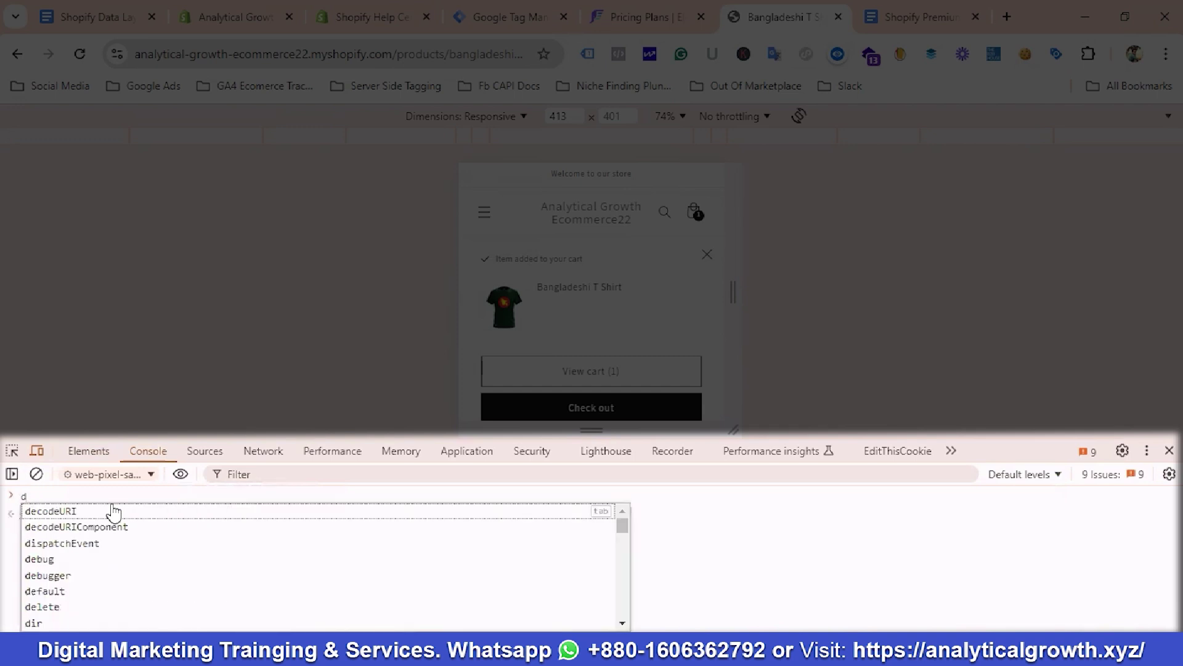
Try to find dataLayer again in the web-pixel-sandbox-CUSTOM-shopify-custom-pixel Console context
click(132, 474)
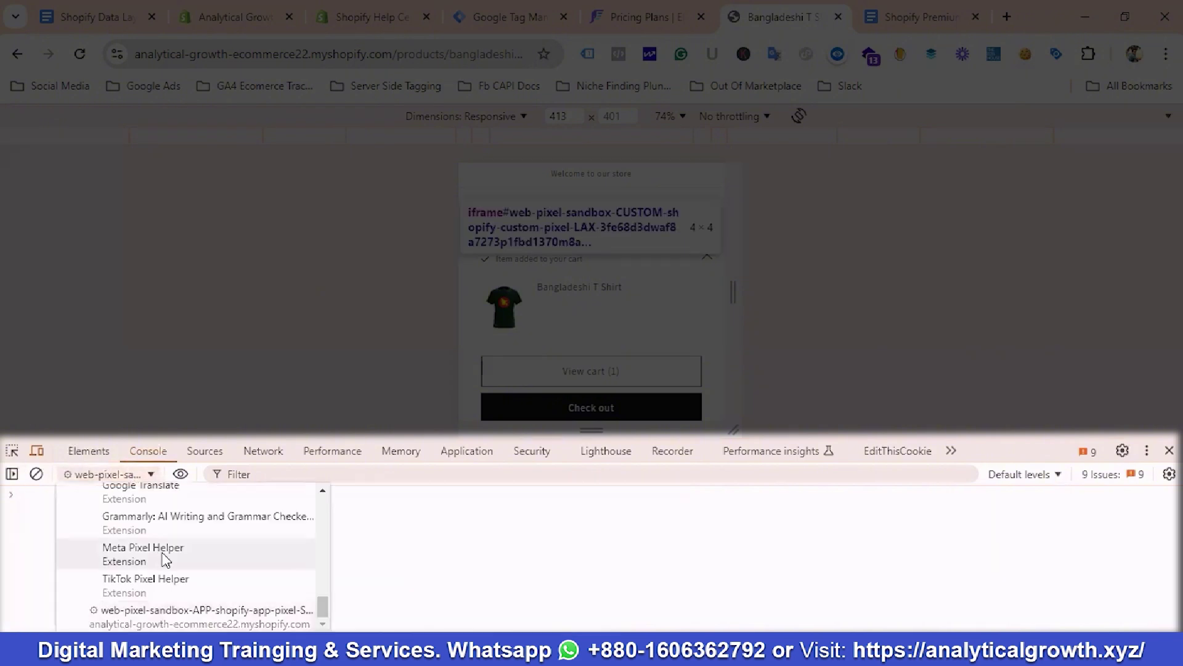
scroll(174, 583, up, 3)
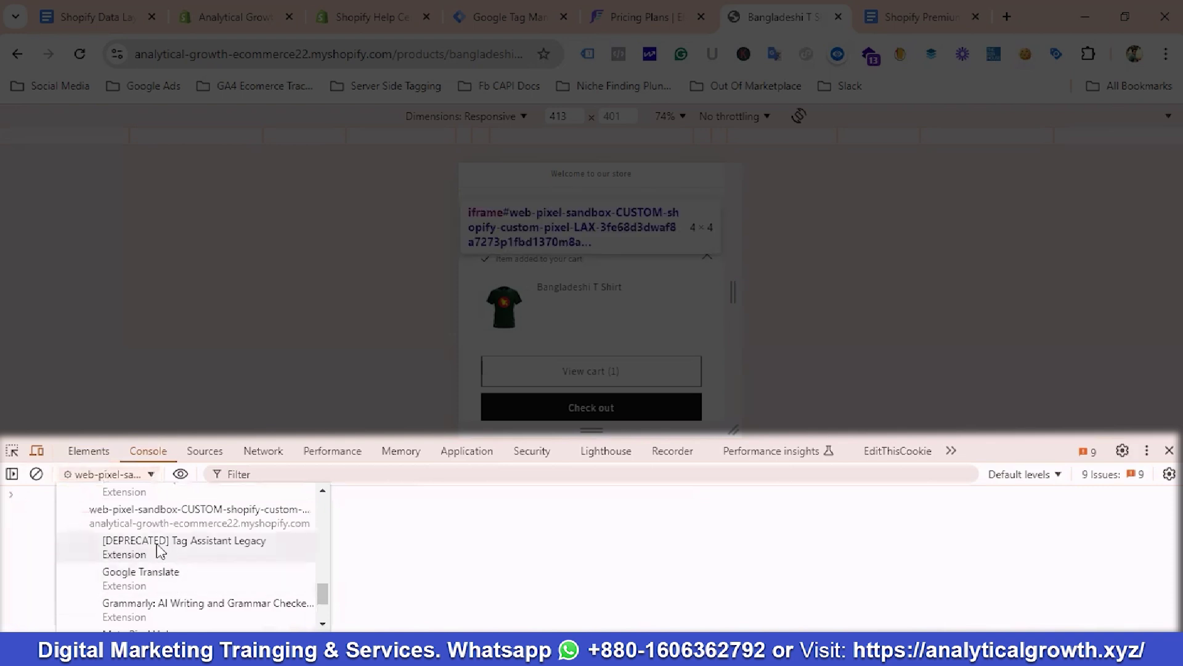
click(244, 518)
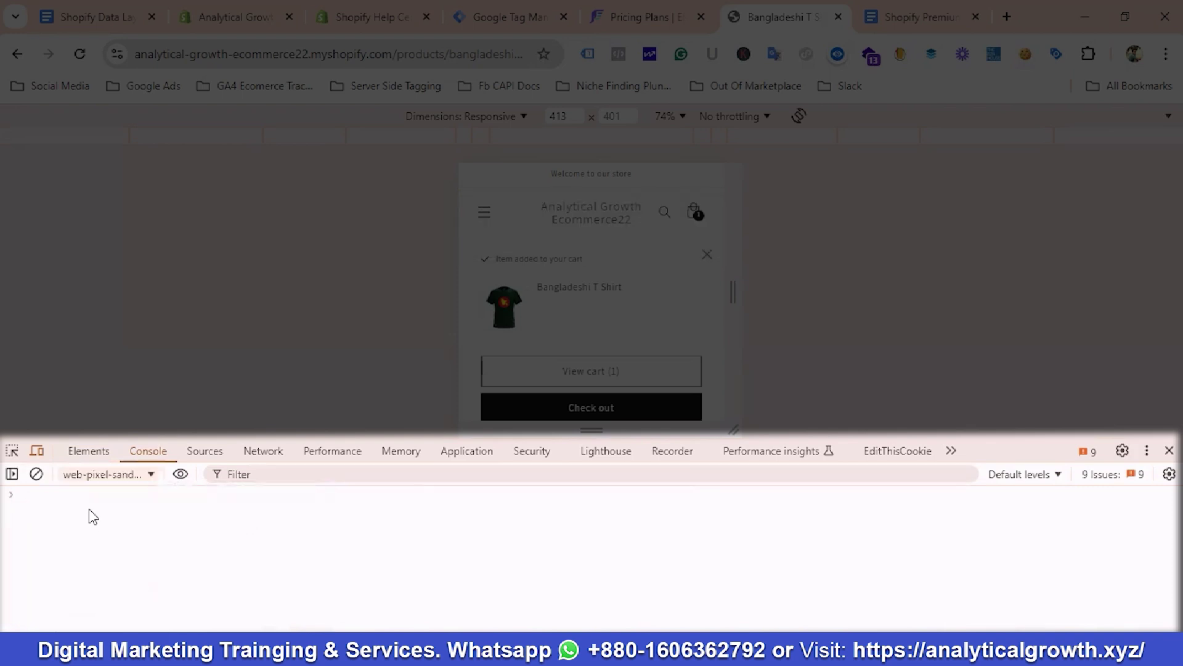
text(da)
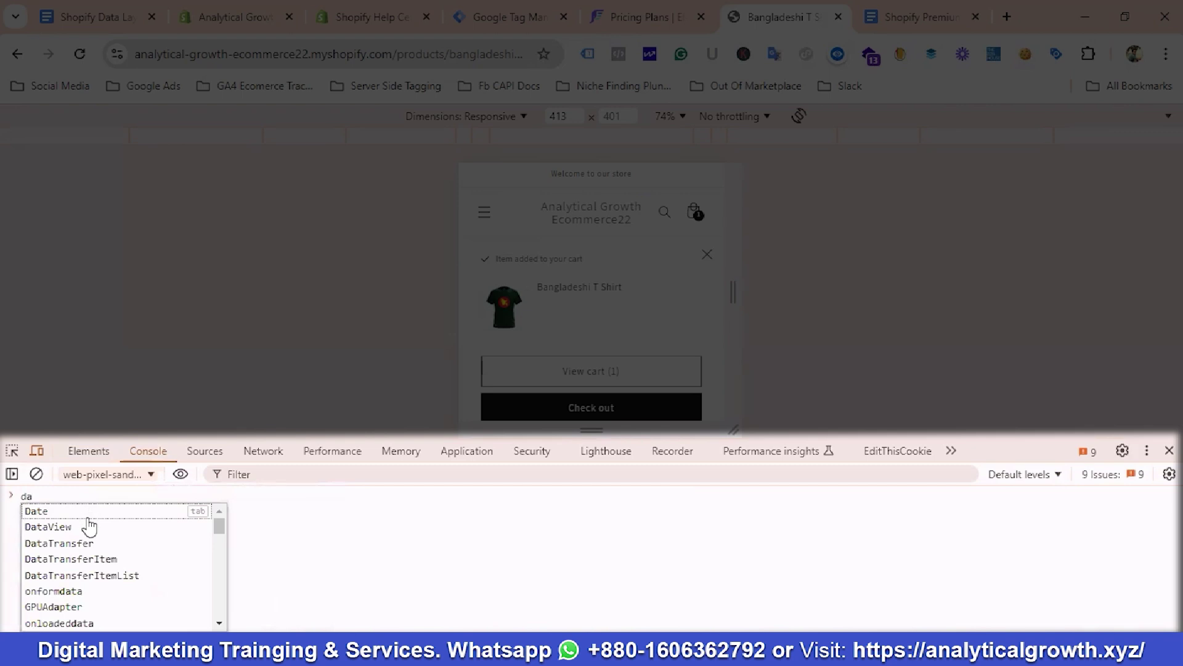
Set the Console context to web-pixel-sandbox-CUSTOM-46137509 and query dataLayer there
click(108, 474)
scroll(185, 542, up, 3)
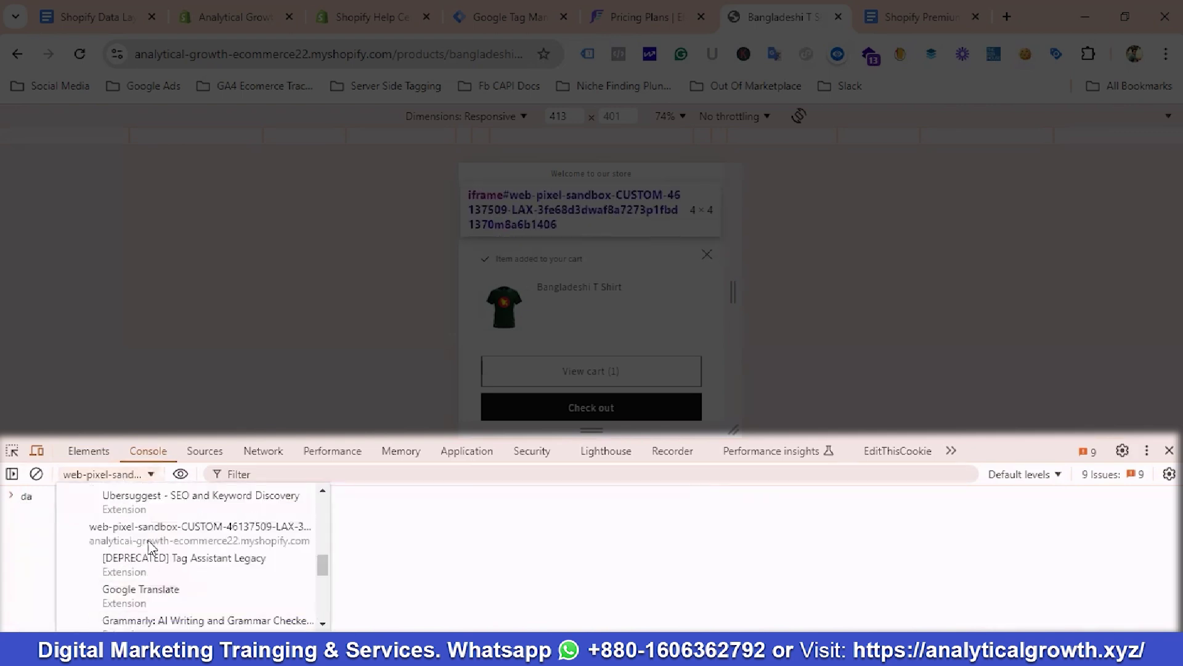
scroll(212, 562, up, 3)
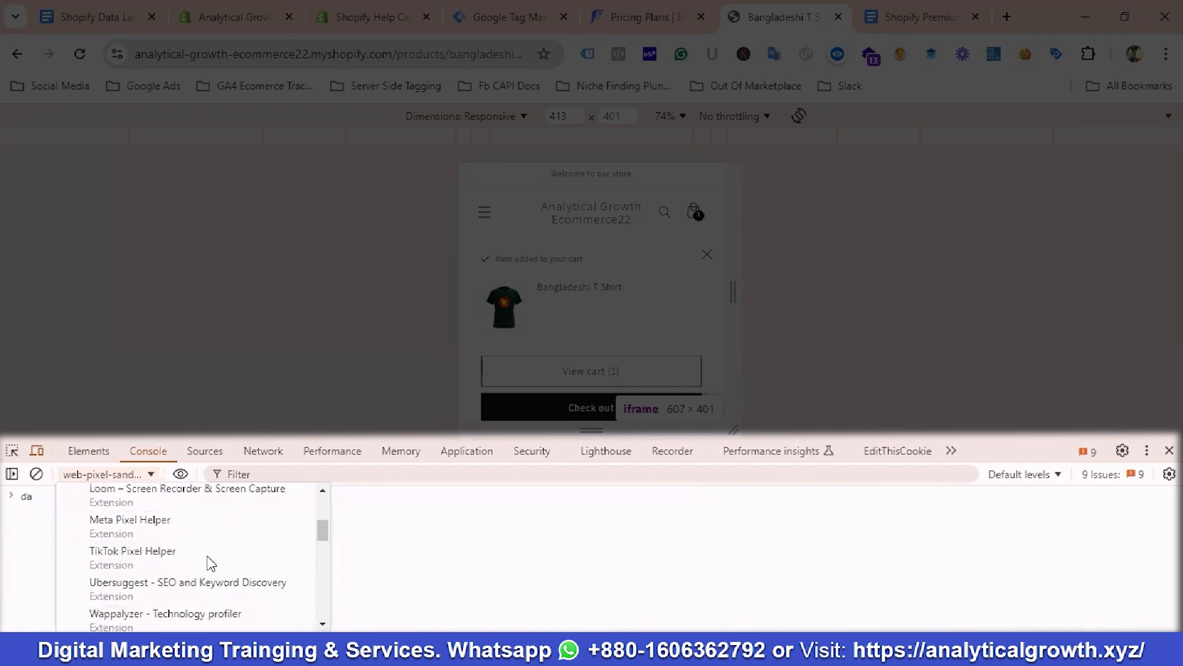
scroll(211, 563, up, 5)
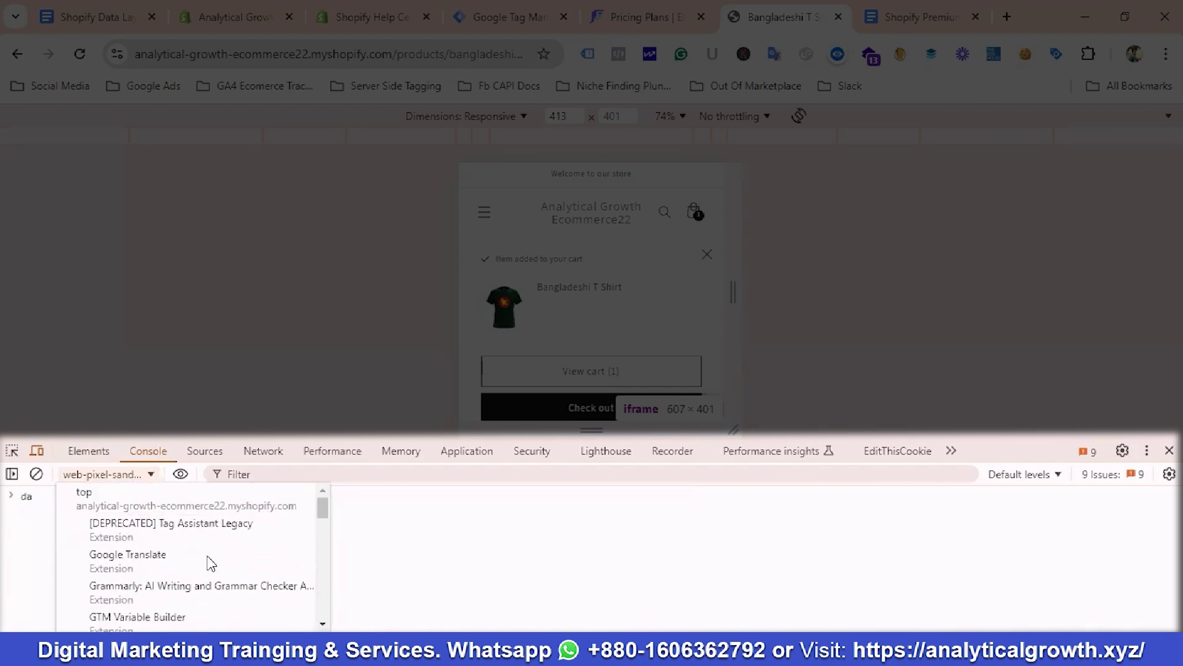
scroll(213, 563, down, 3)
scroll(213, 563, down, 5)
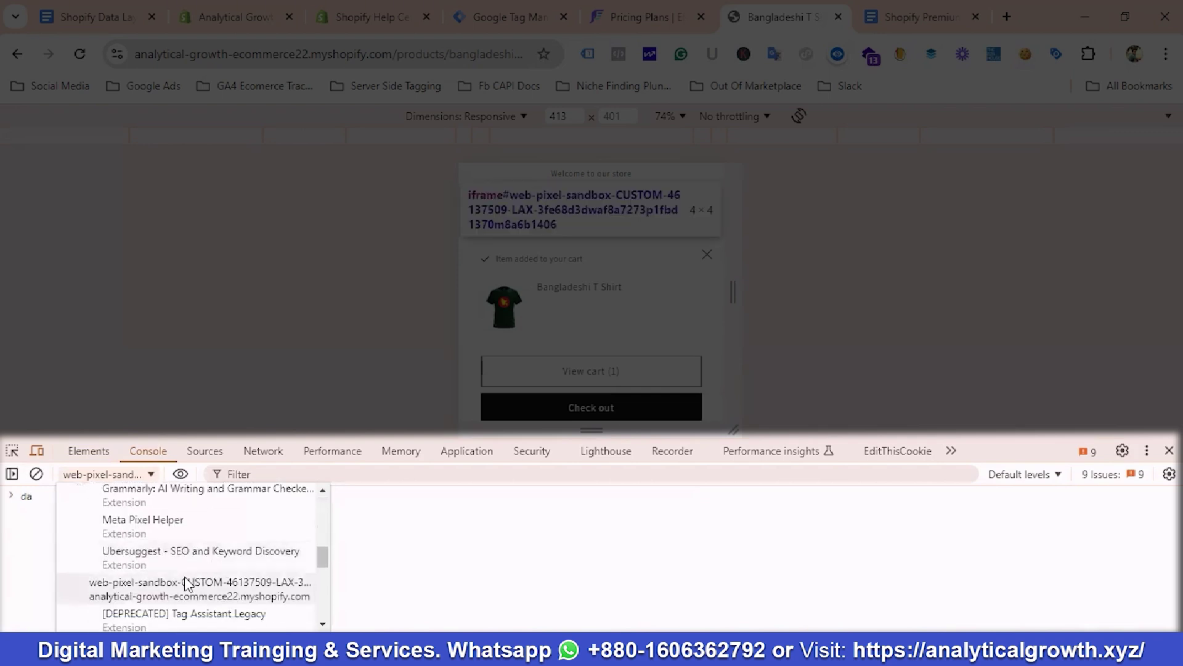
click(185, 591)
click(99, 516)
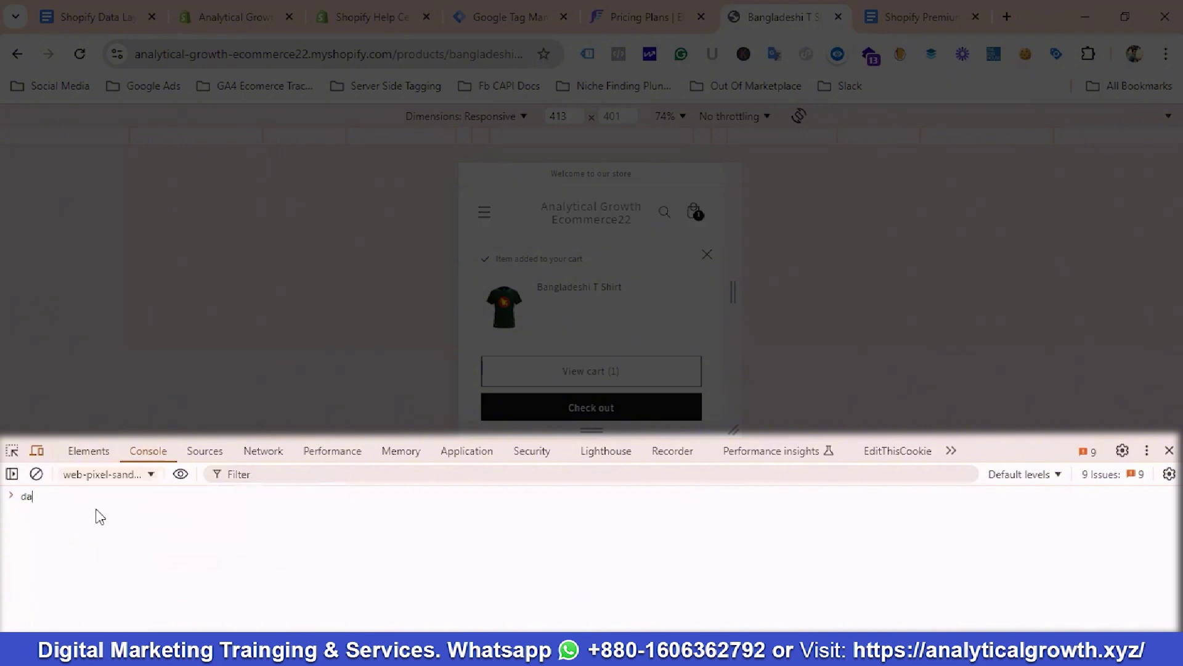
text(da)
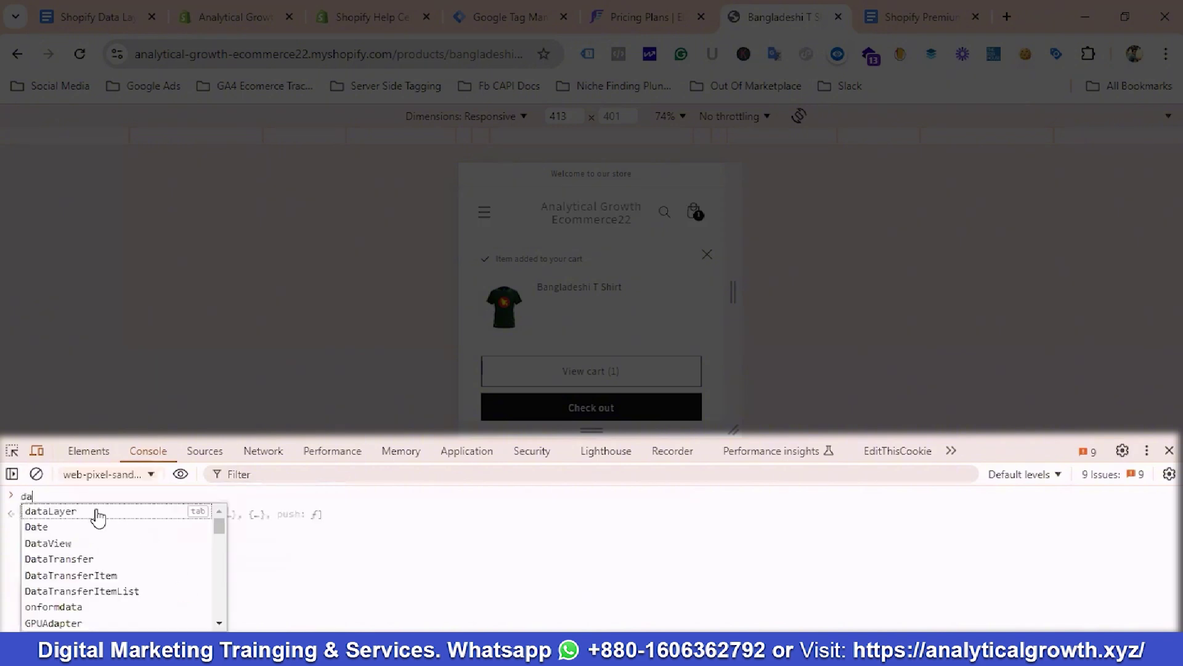
click(98, 516)
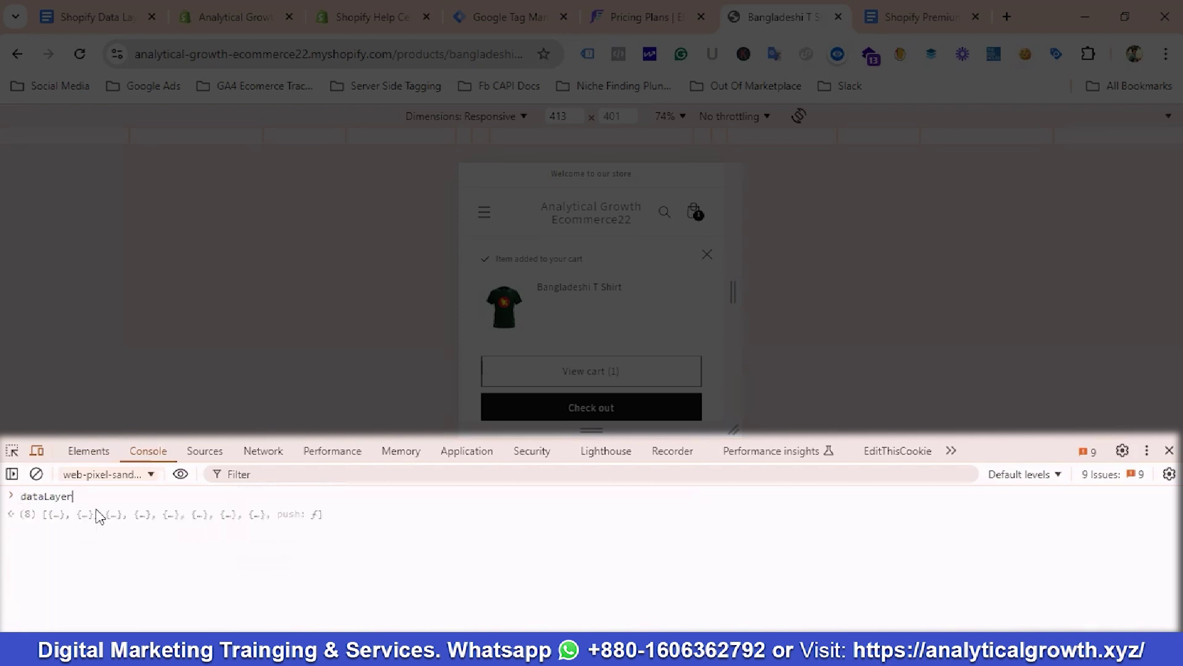
key(Return)
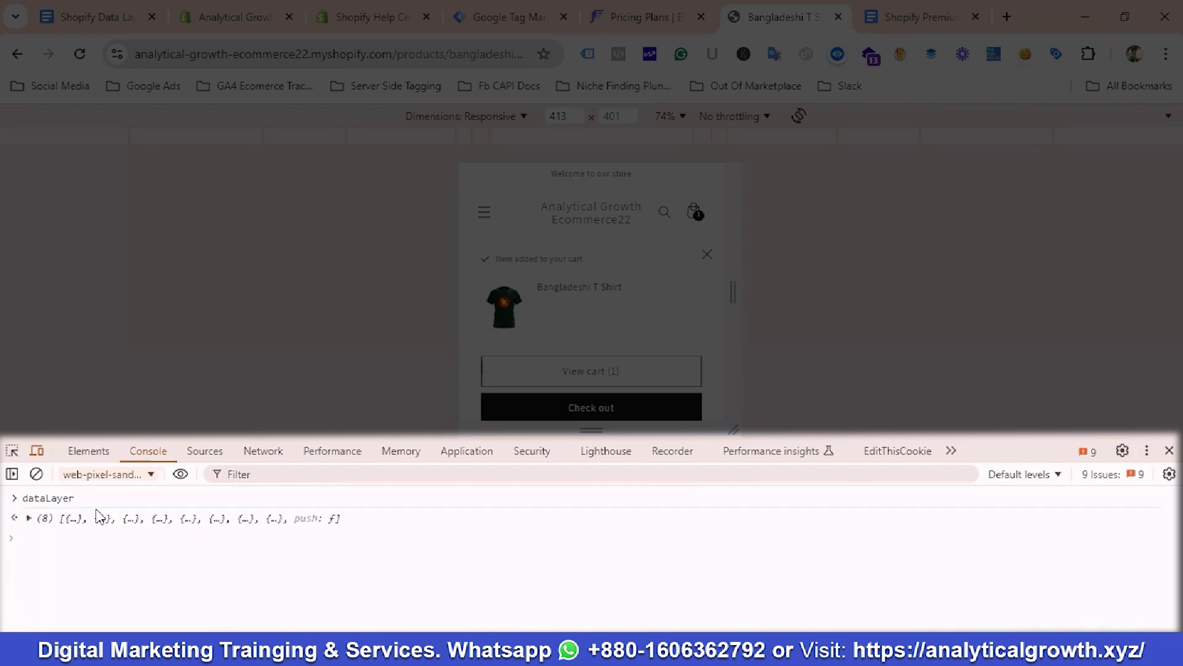
Expand the dataLayer result and its add_to_cart event to examine the ecommerce currency, items and value
click(29, 518)
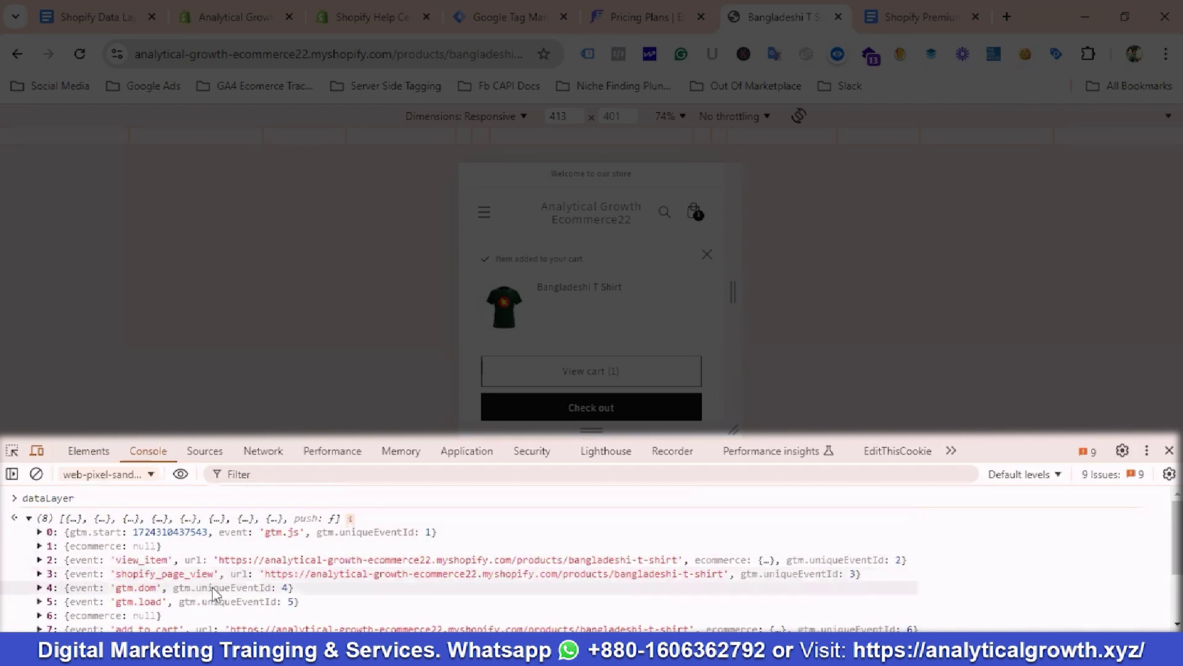
scroll(214, 583, down, 2)
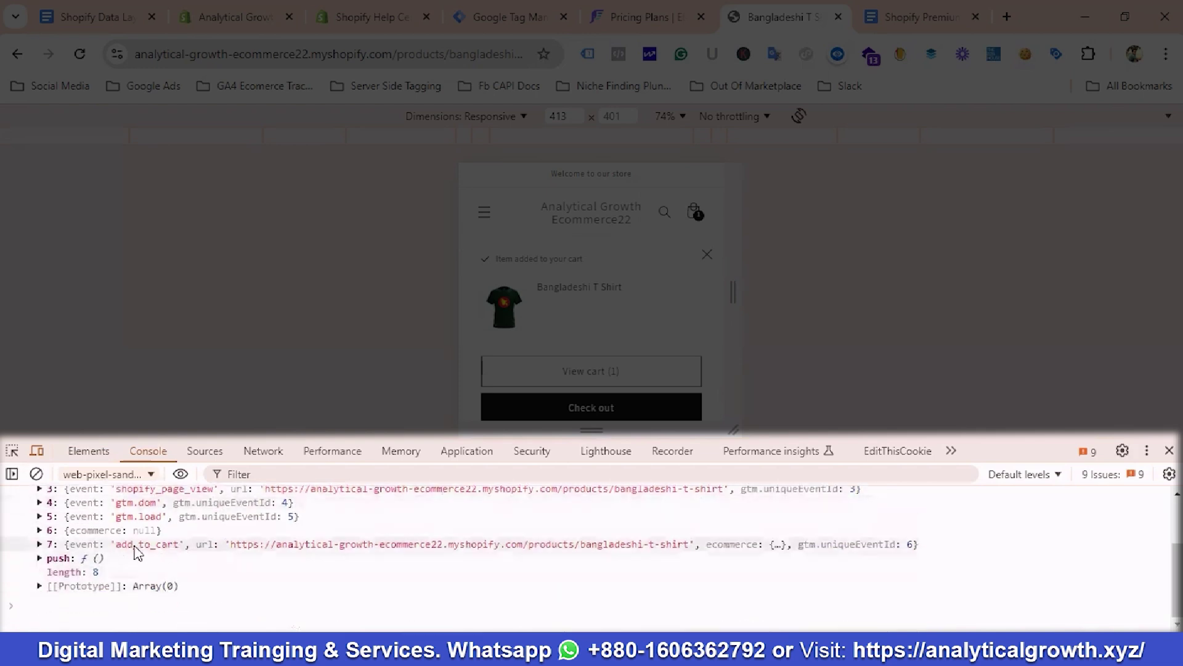
click(40, 544)
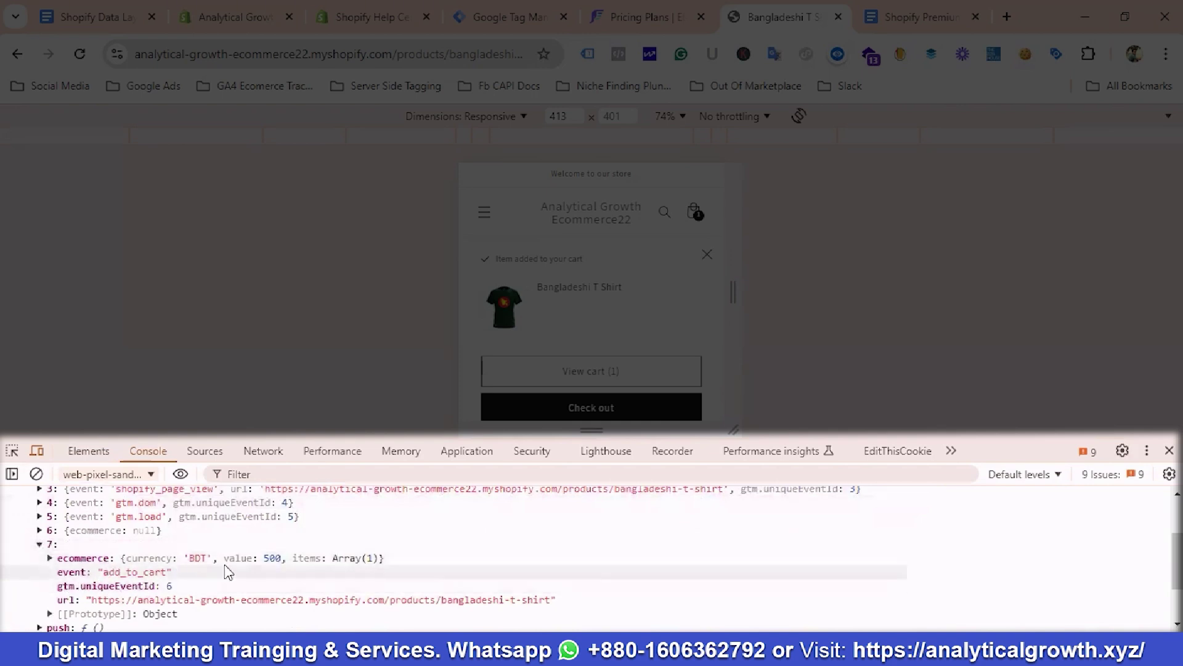
click(50, 559)
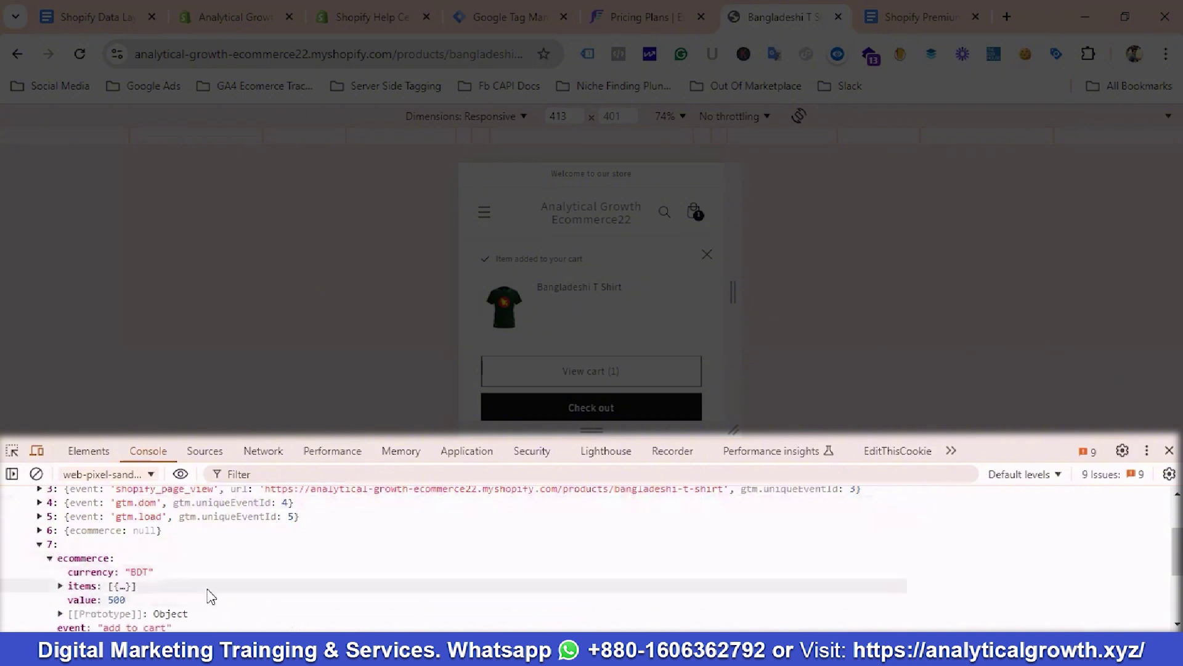
scroll(215, 593, down, 3)
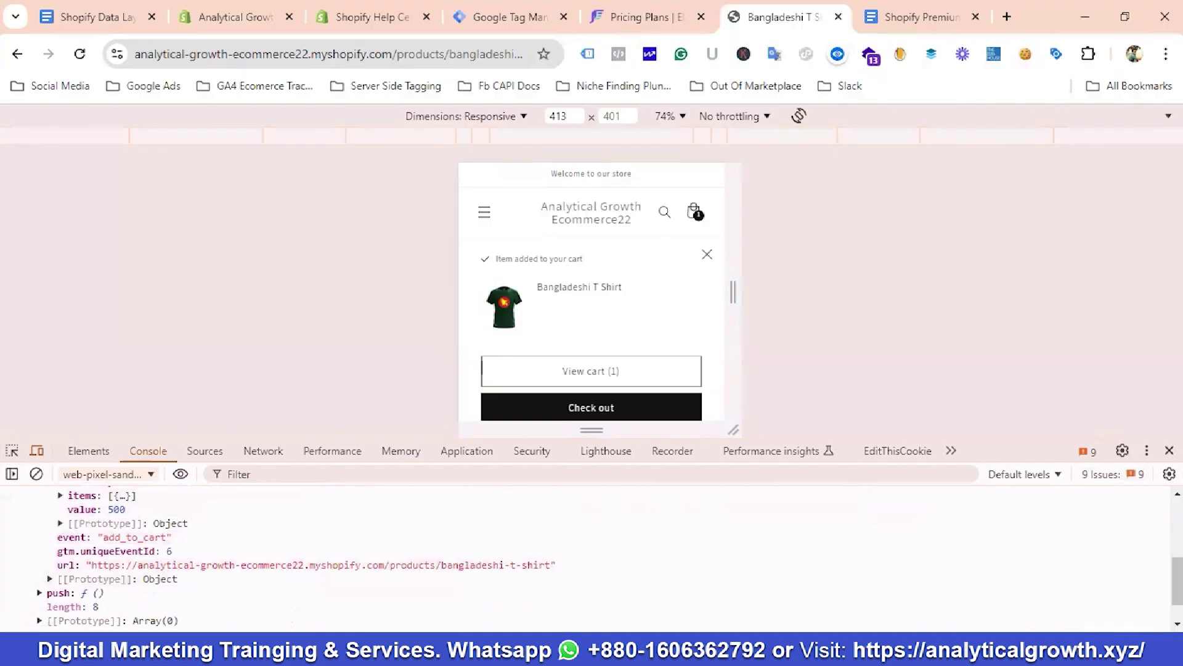
Close the developer tools, proceed to checkout with the Bangladeshi T Shirt, and reload the checkout page after checking Tag Assistant Legacy
click(1169, 451)
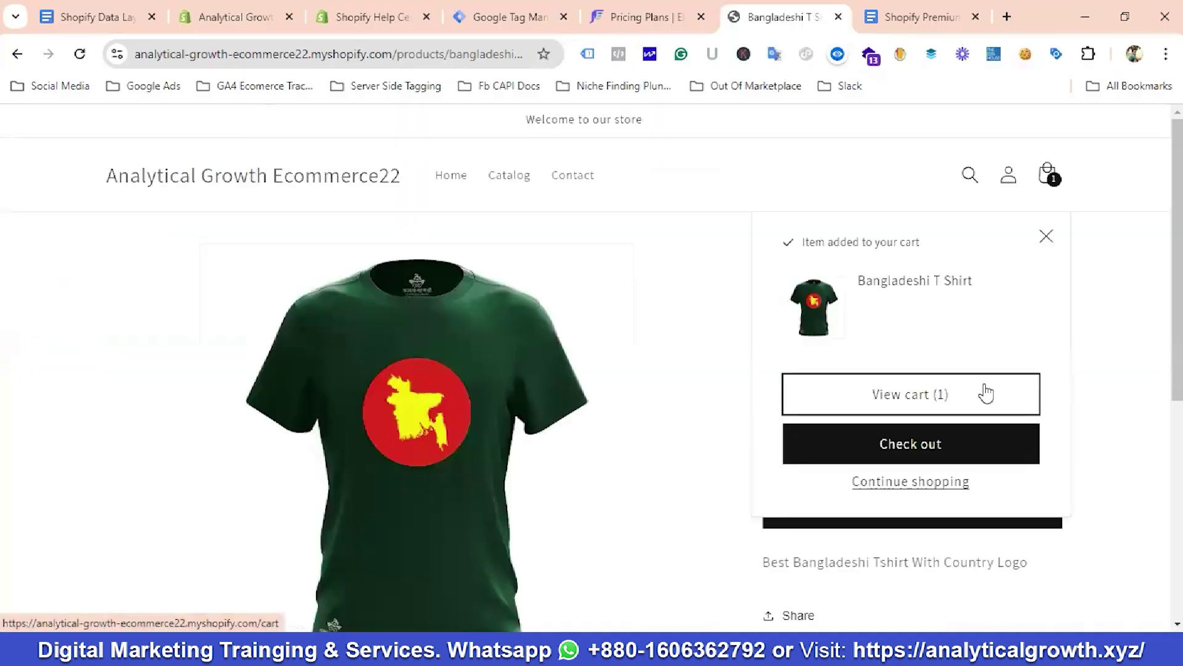
click(919, 450)
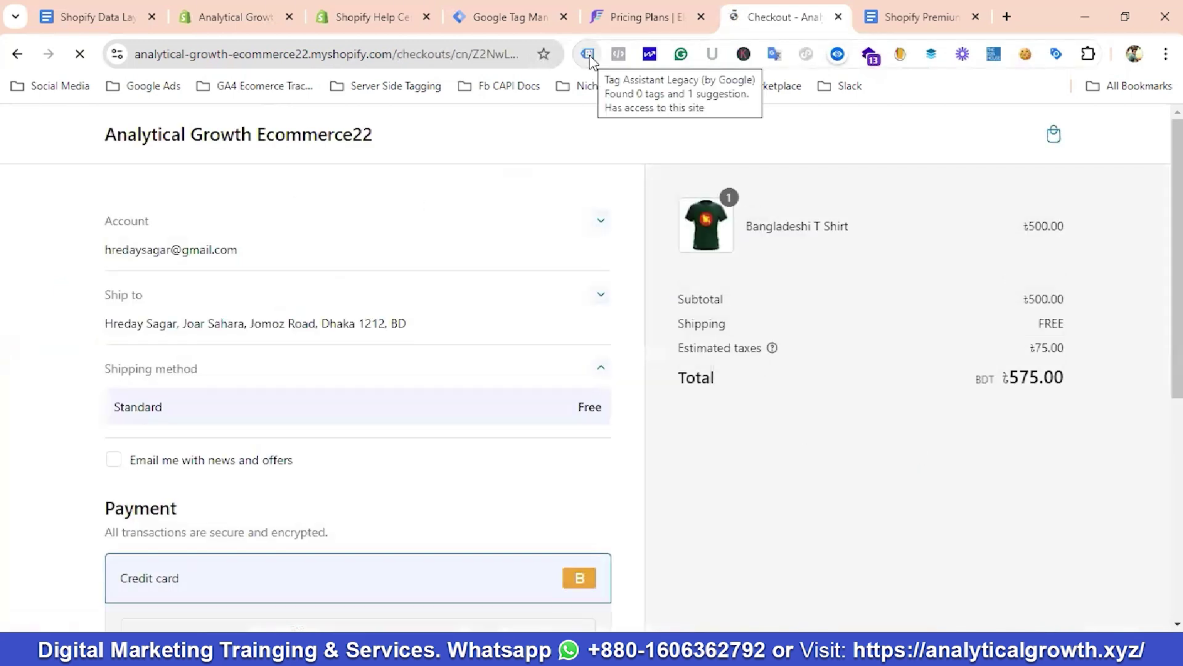
click(589, 54)
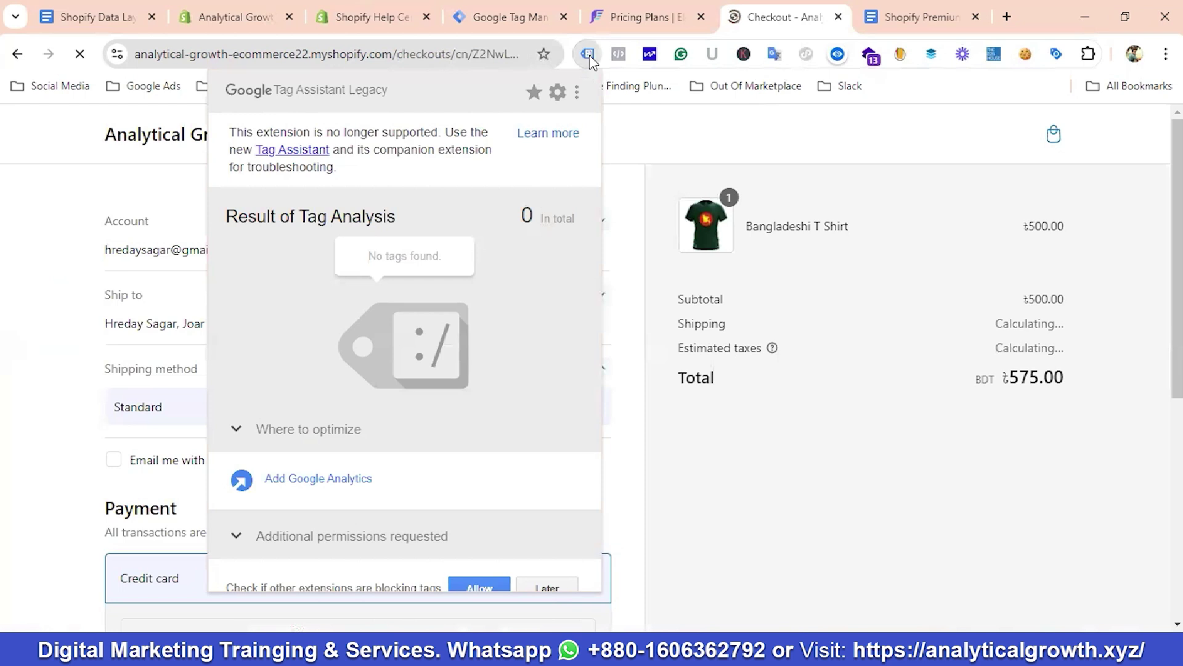
click(56, 140)
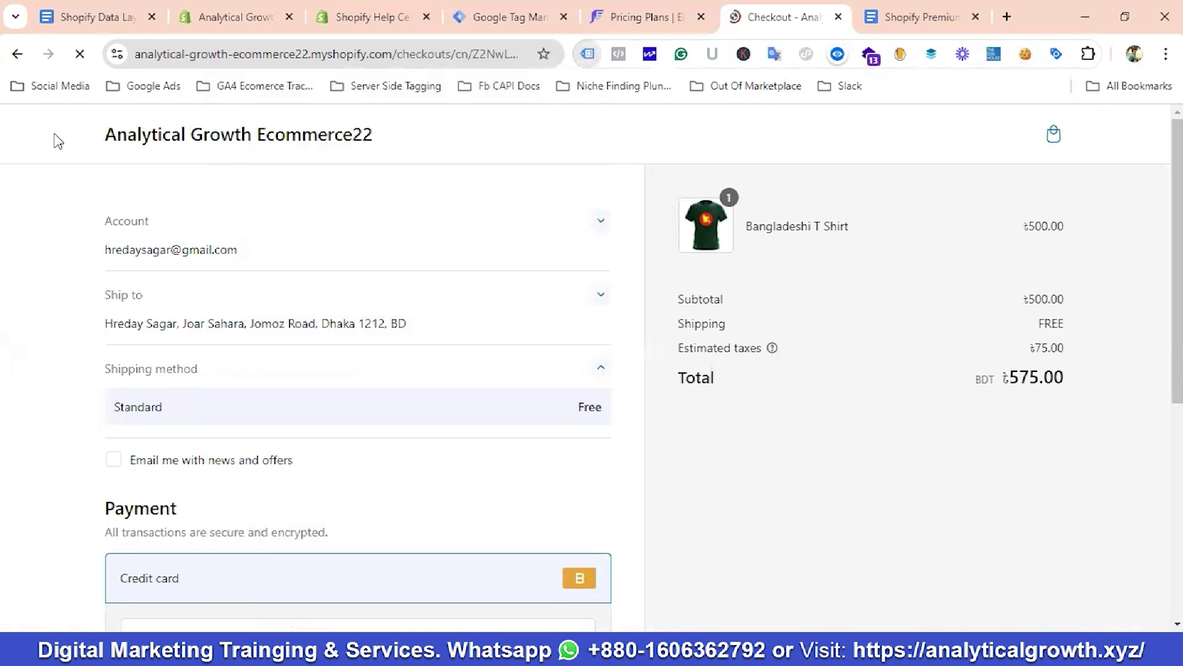
click(80, 55)
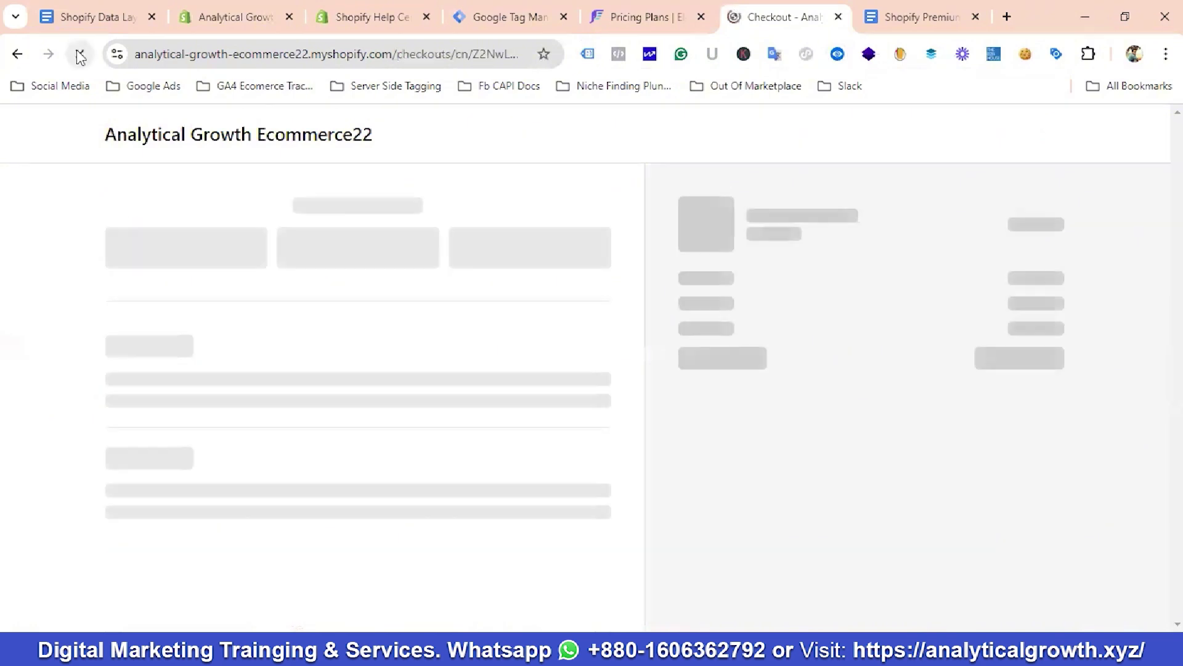
Examine the begin_checkout event and its ecommerce data in Tag Assistant Legacy's data layer view for container GTM-TMCQ2926
click(589, 56)
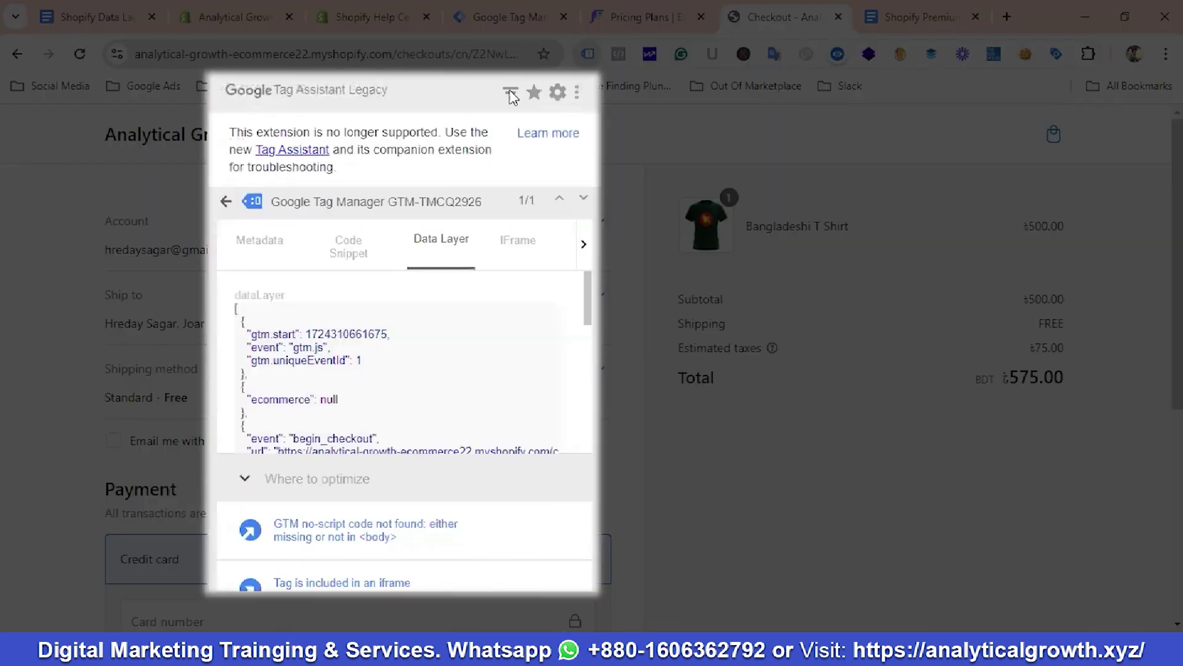
click(224, 202)
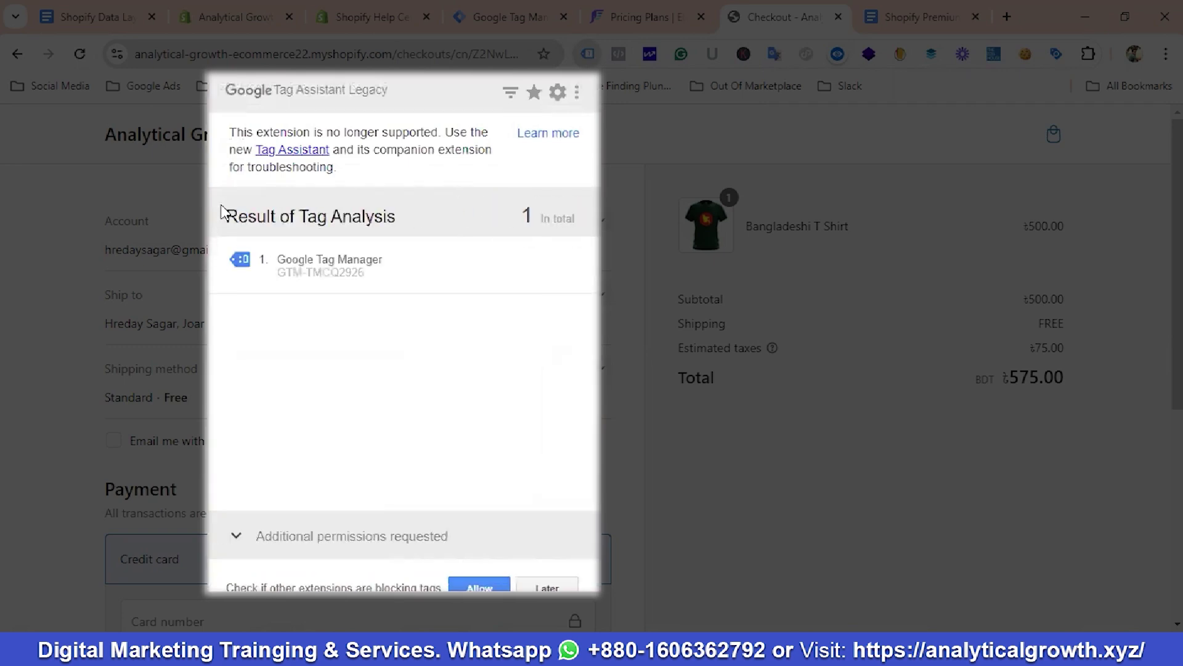
click(314, 274)
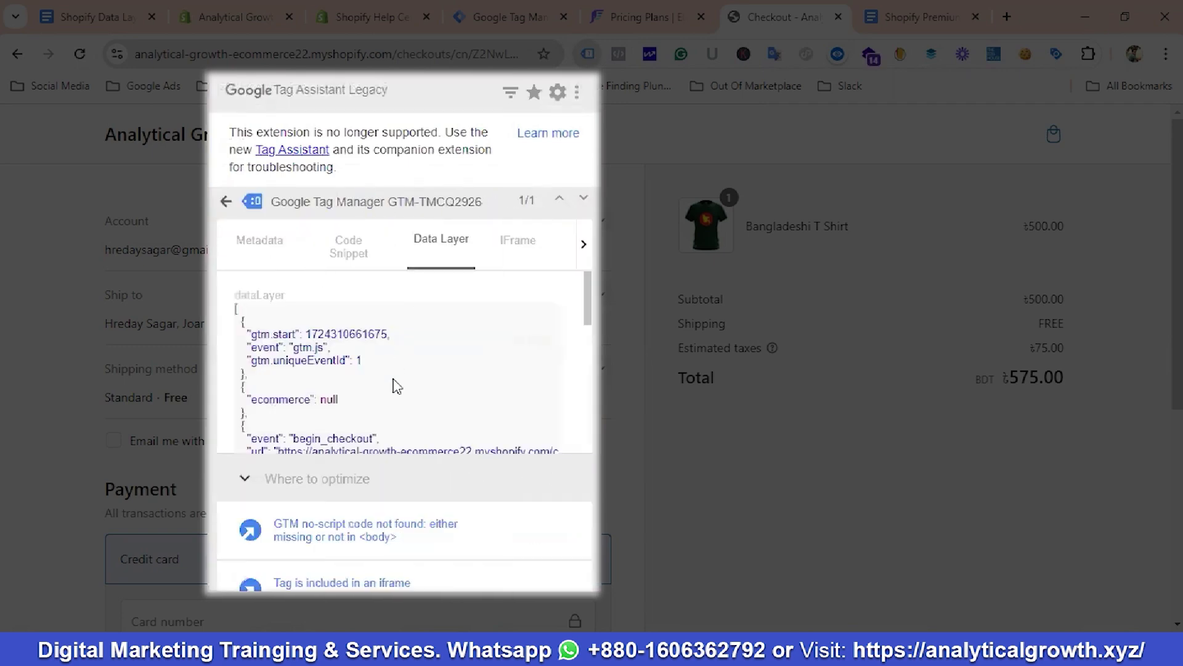
scroll(397, 388, down, 2)
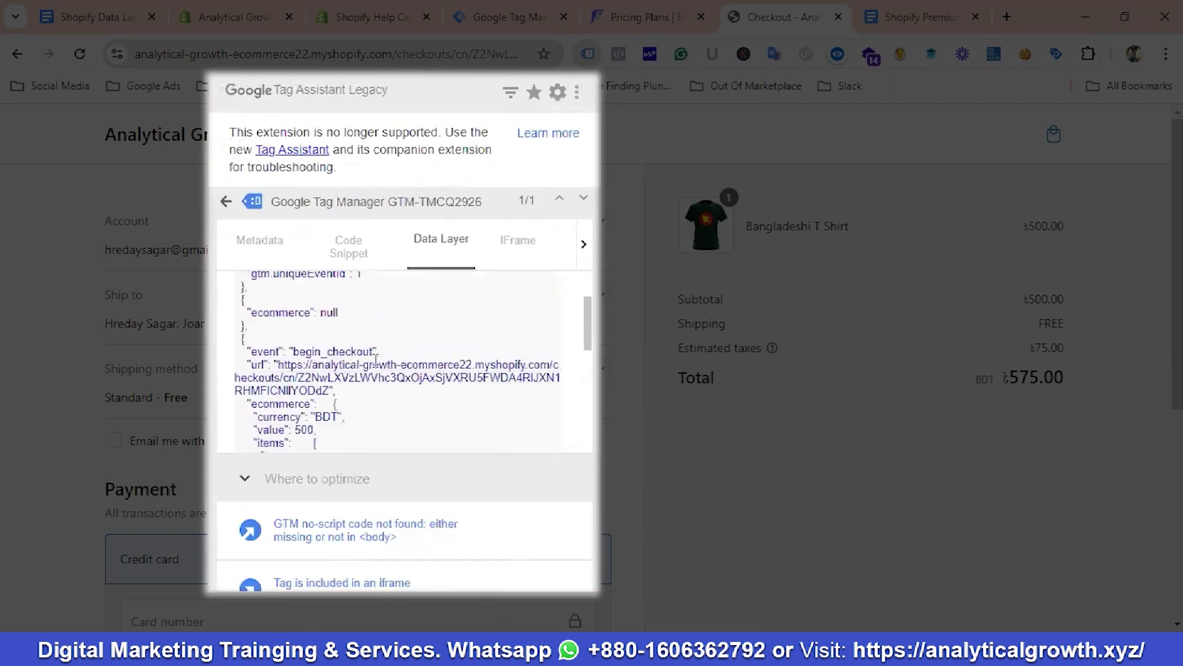
scroll(308, 367, down, 2)
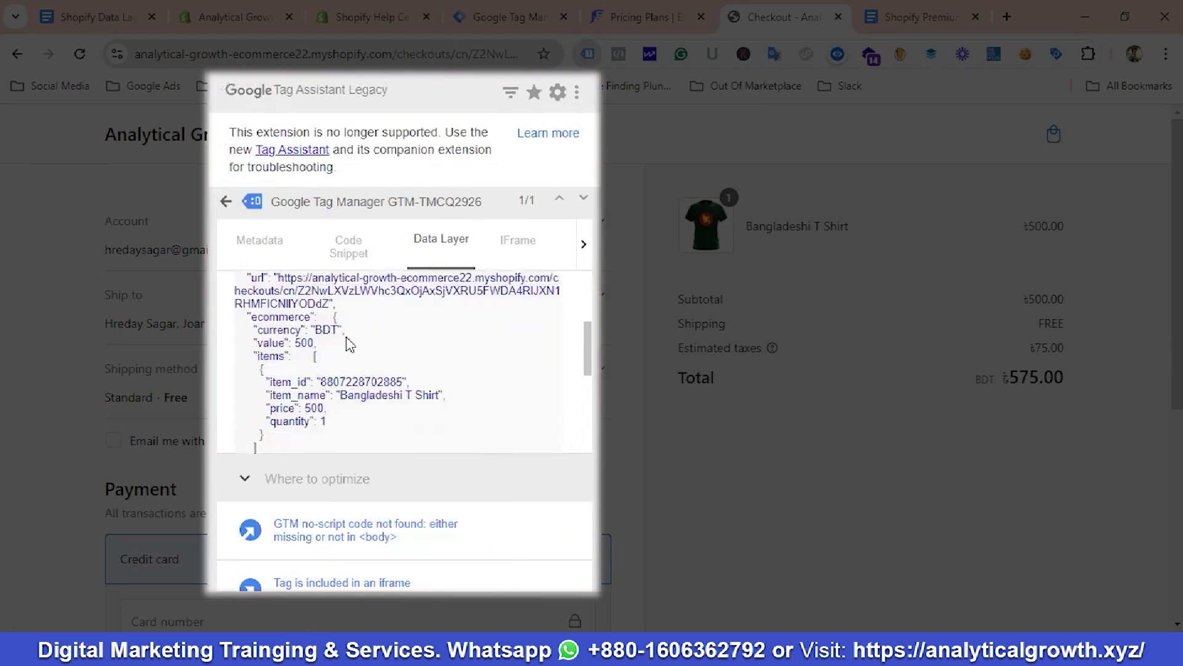
scroll(338, 380, down, 6)
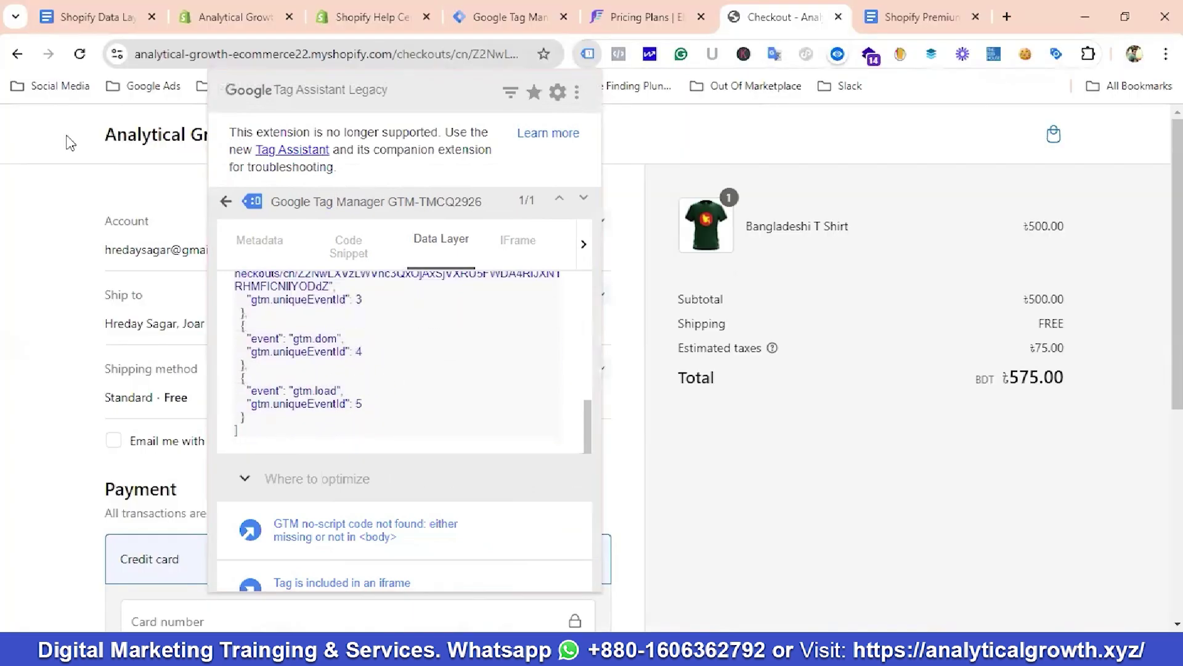
click(66, 140)
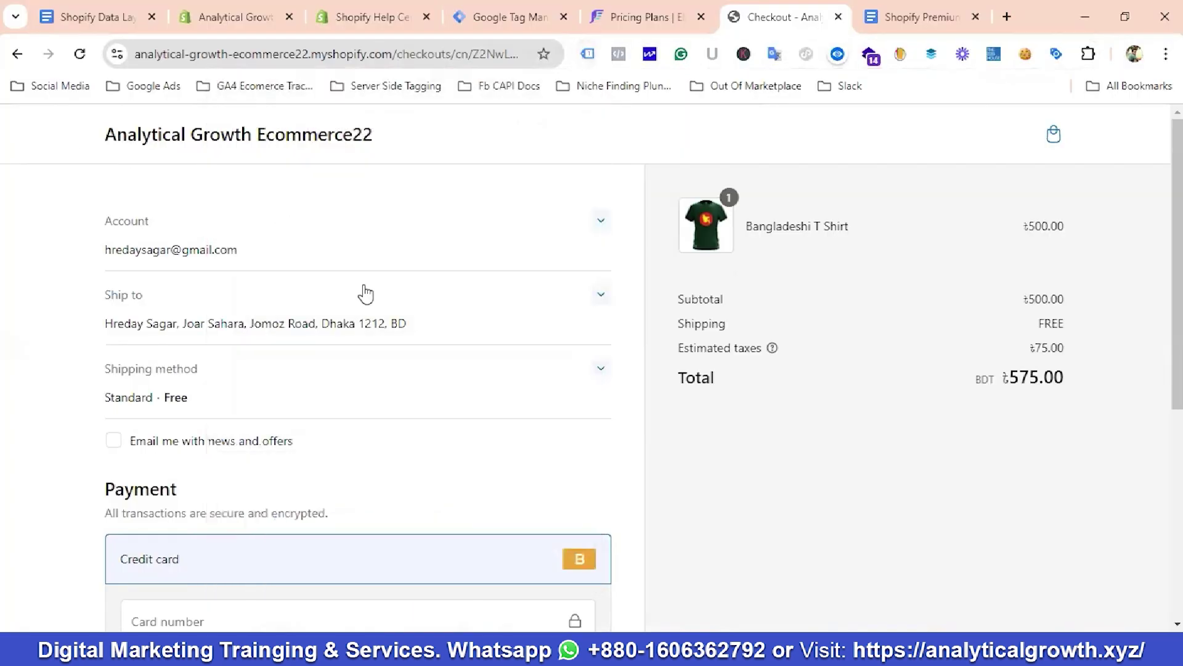
scroll(417, 359, down, 4)
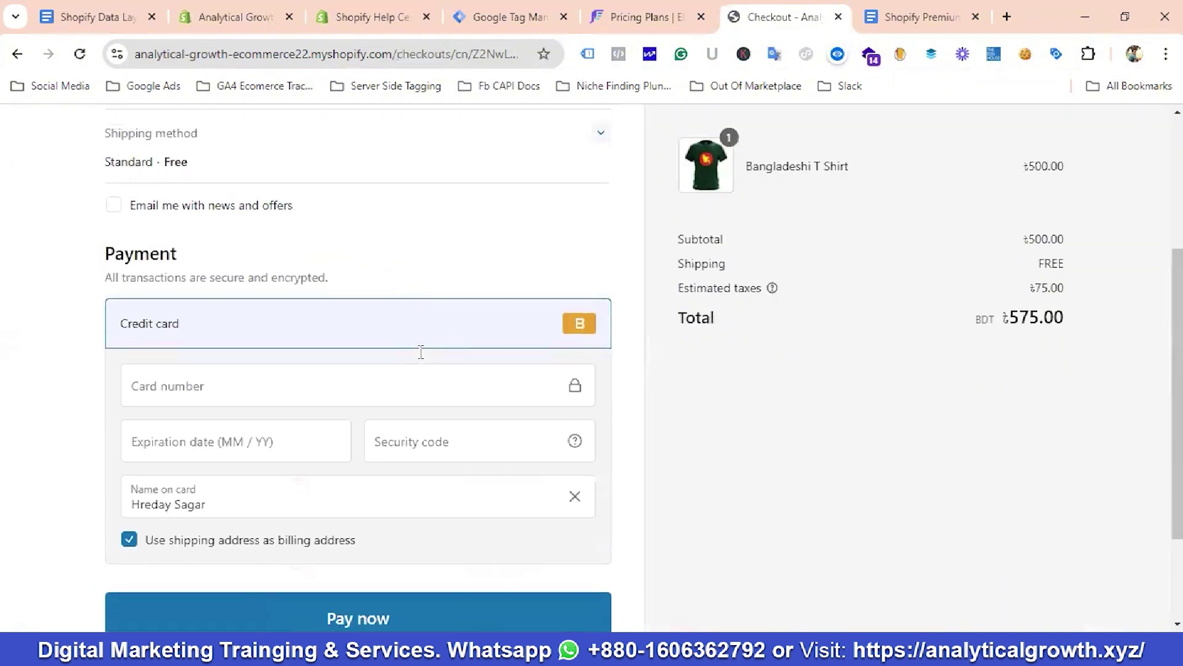
scroll(420, 351, up, 4)
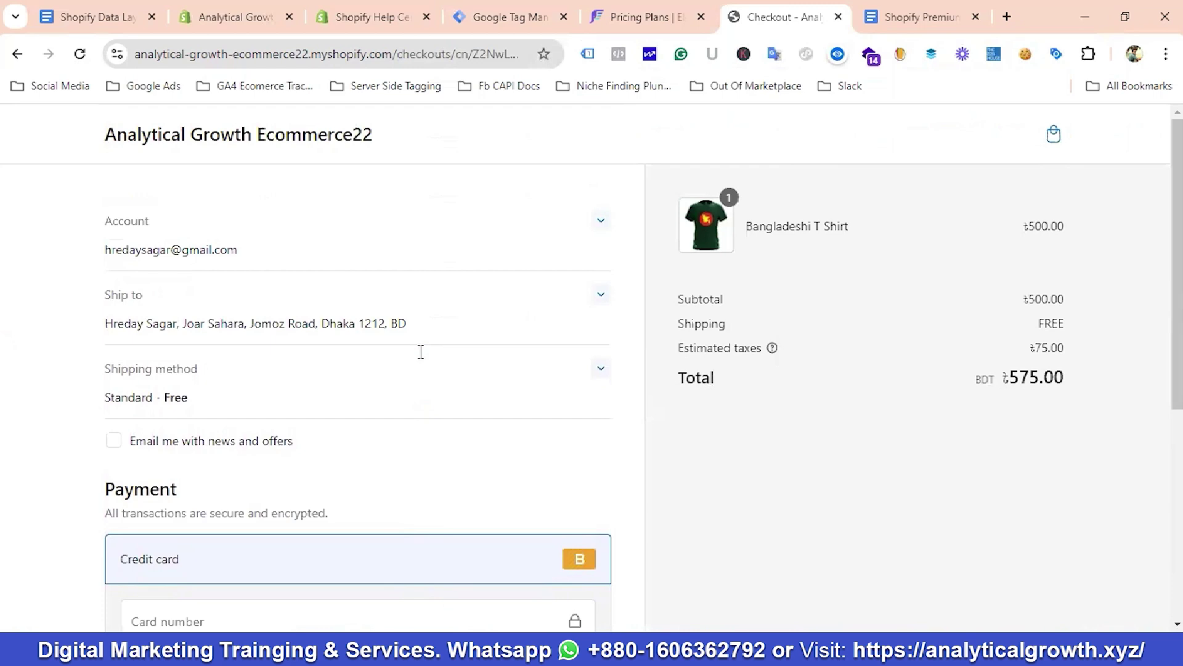
Switch to the Shopify Data Layer Using Customer Event document, review the script from its start, and deselect the code
click(104, 7)
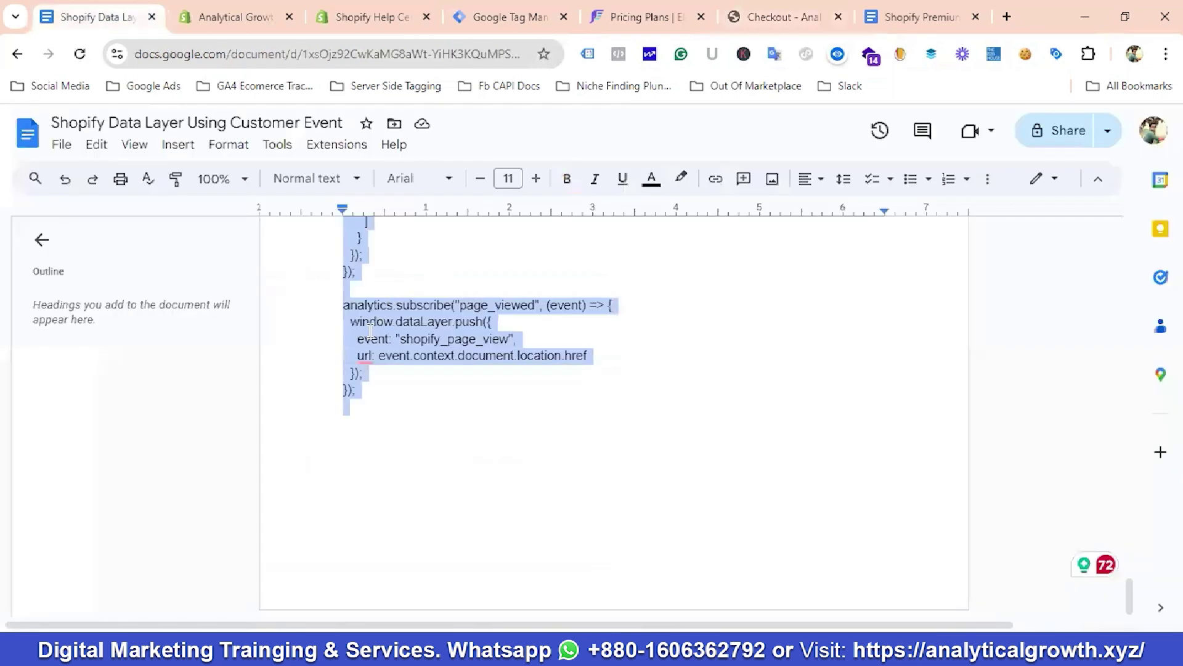
scroll(379, 336, down, 10)
scroll(370, 331, up, 15)
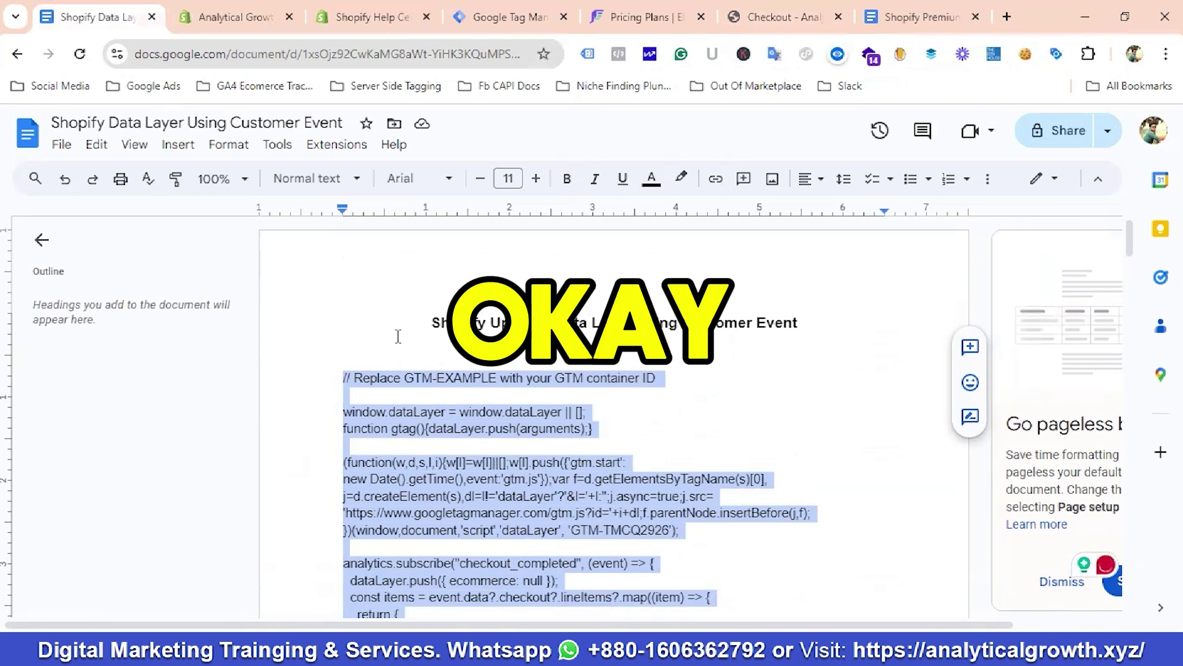
click(398, 336)
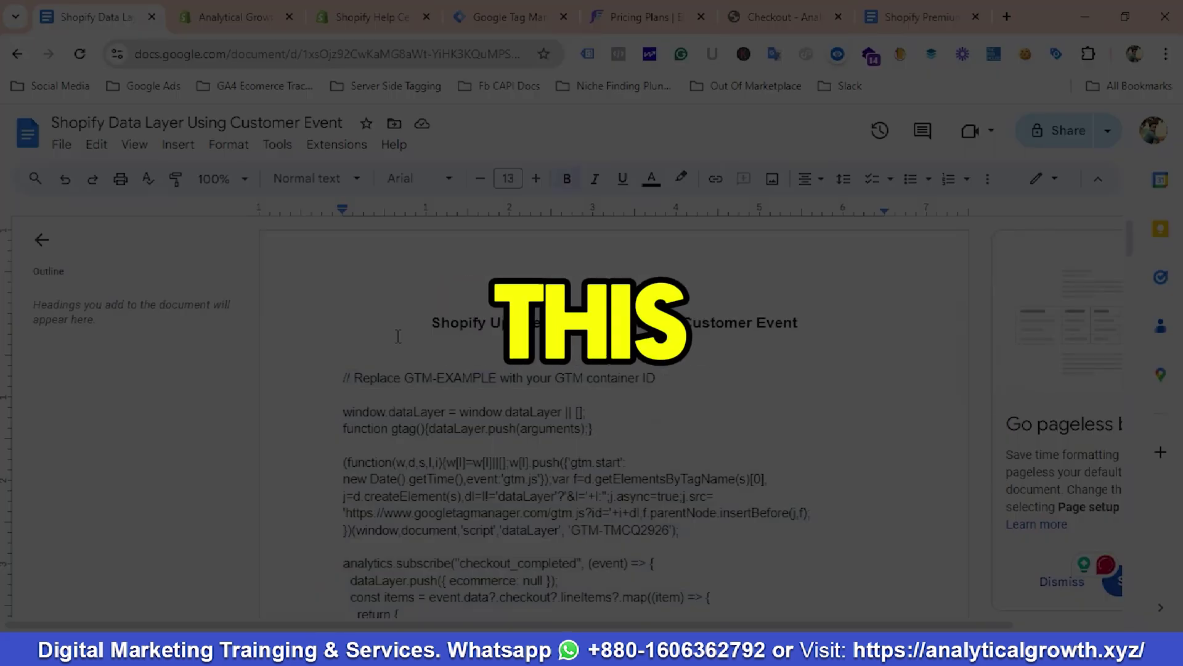